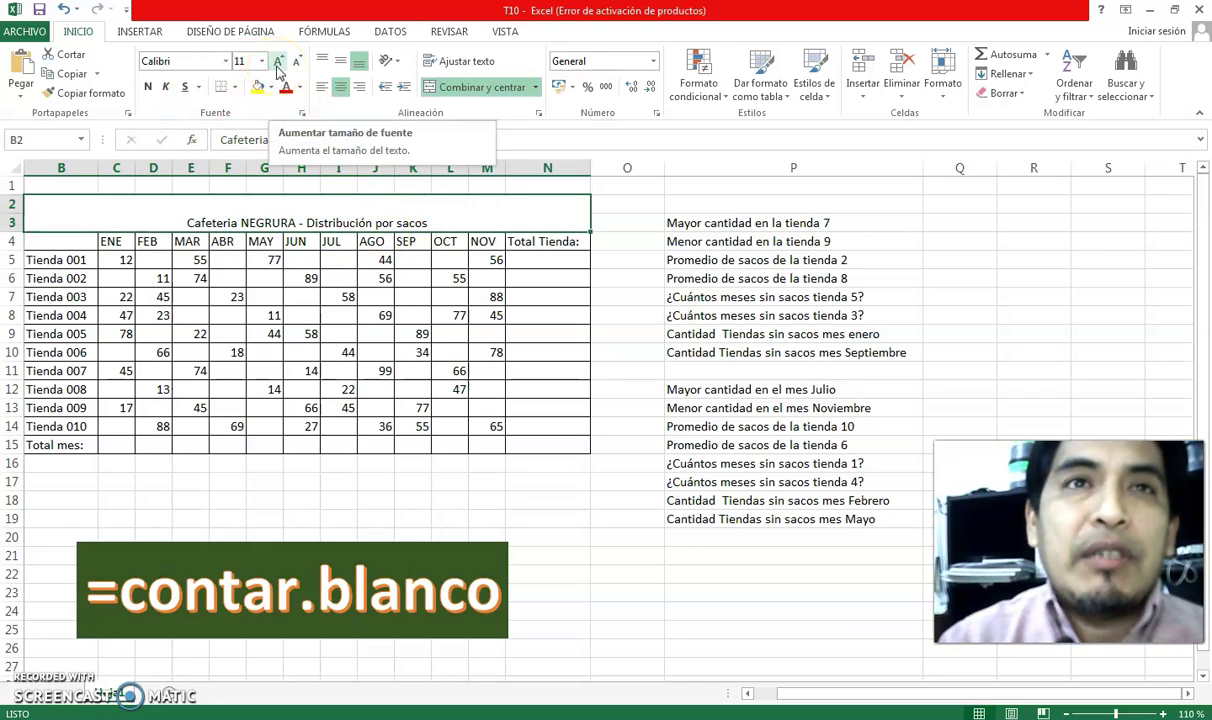
Step: Format the merged table title with middle vertical alignment, bold white text and a standard green fill
left_click(340, 61)
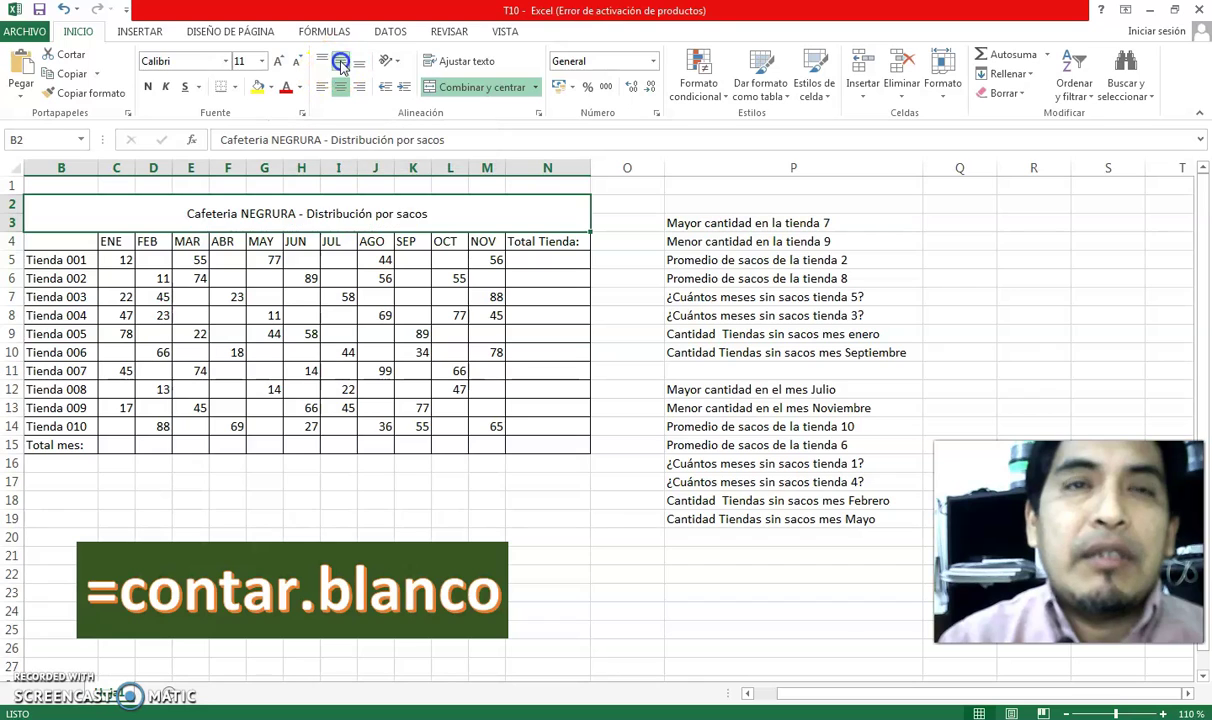
left_click(147, 87)
left_click(272, 87)
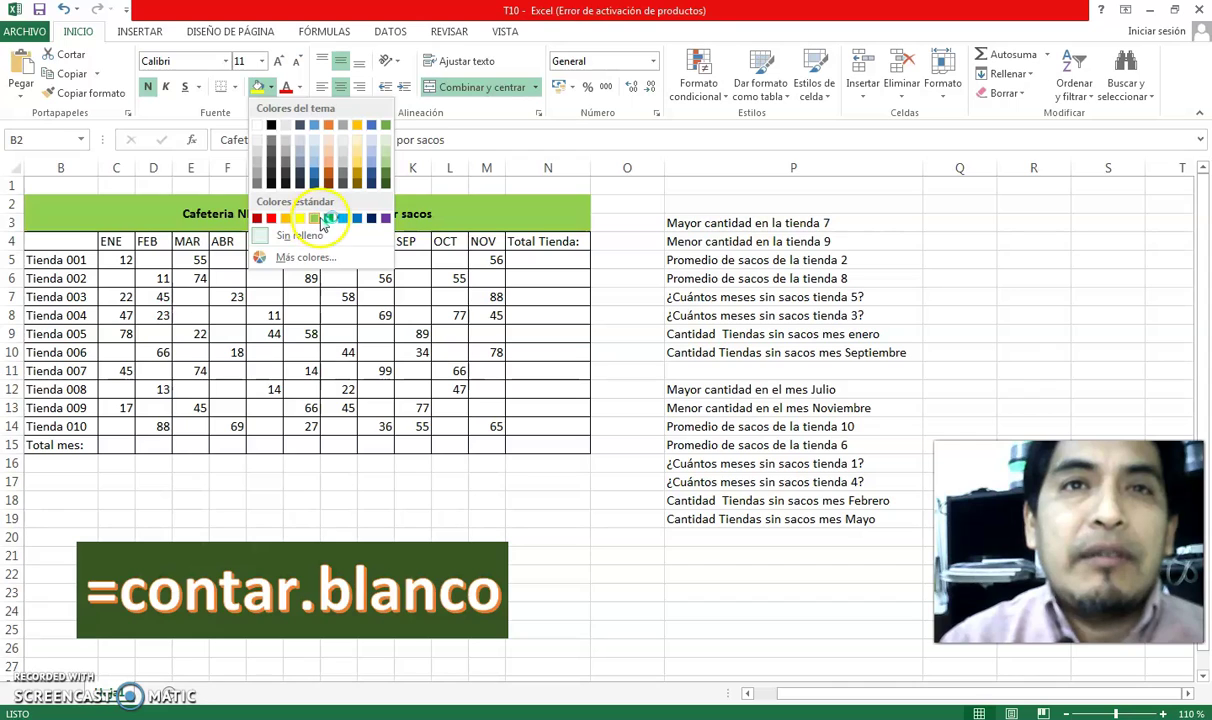
left_click(313, 218)
left_click(298, 88)
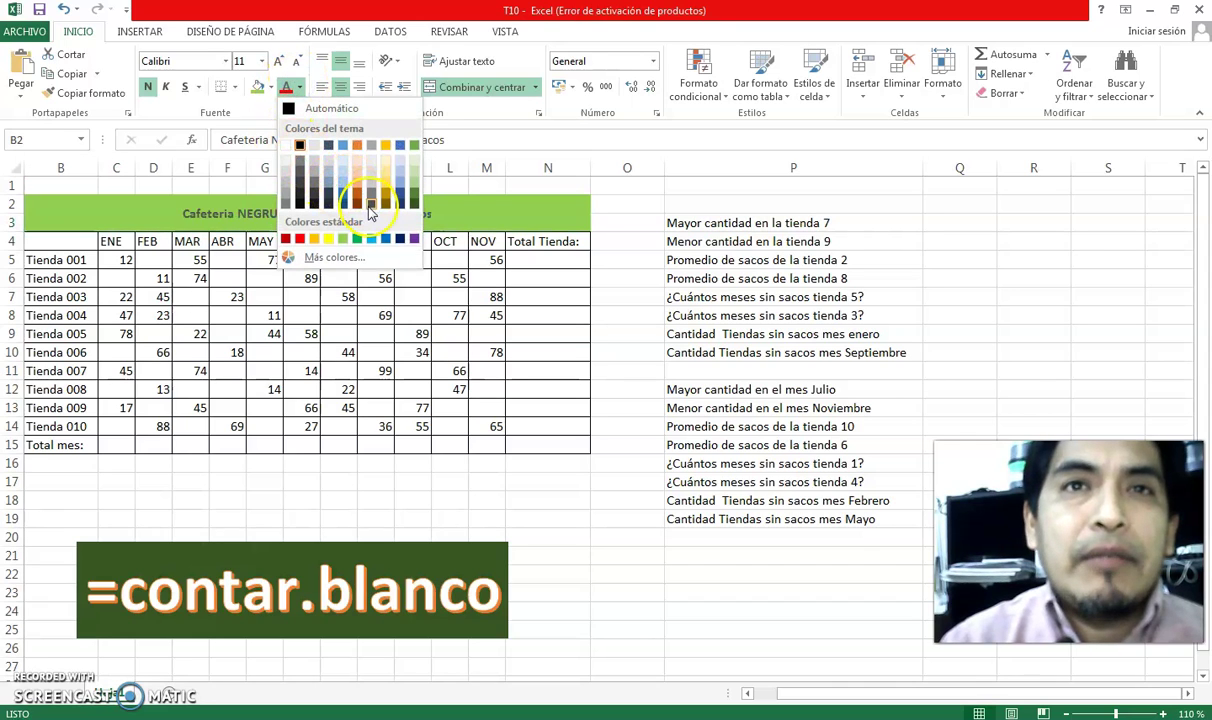
left_click(285, 145)
left_click(270, 87)
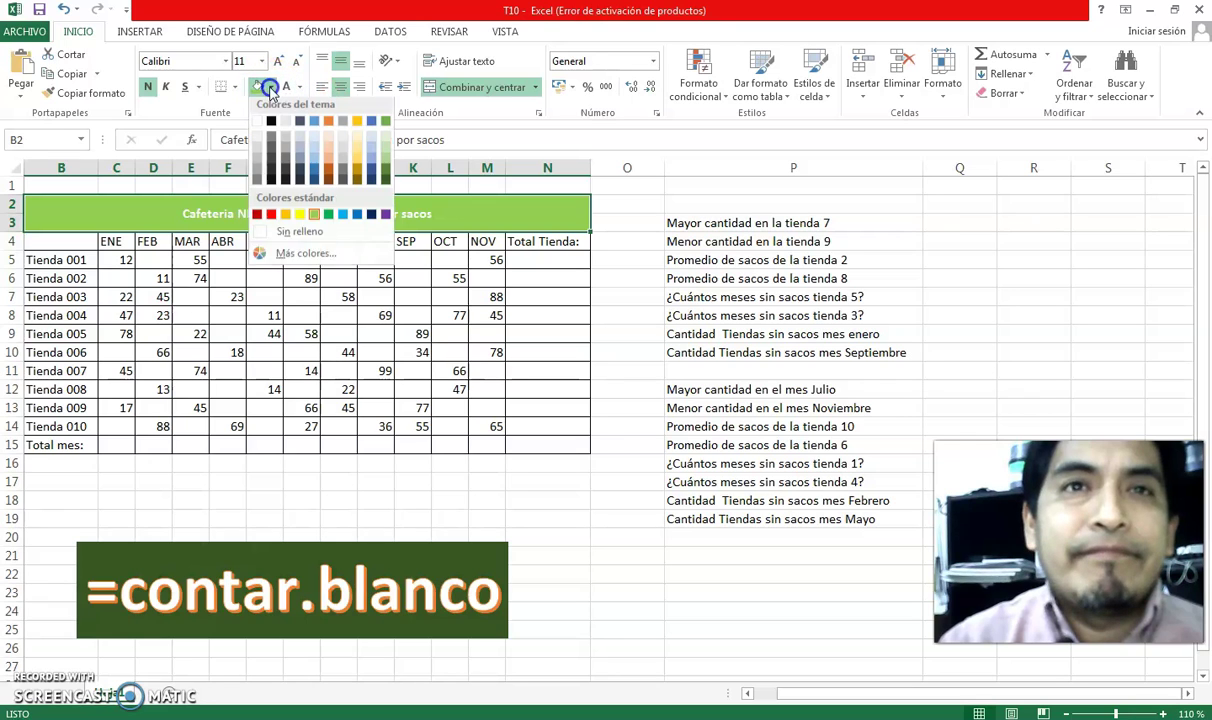
left_click(328, 220)
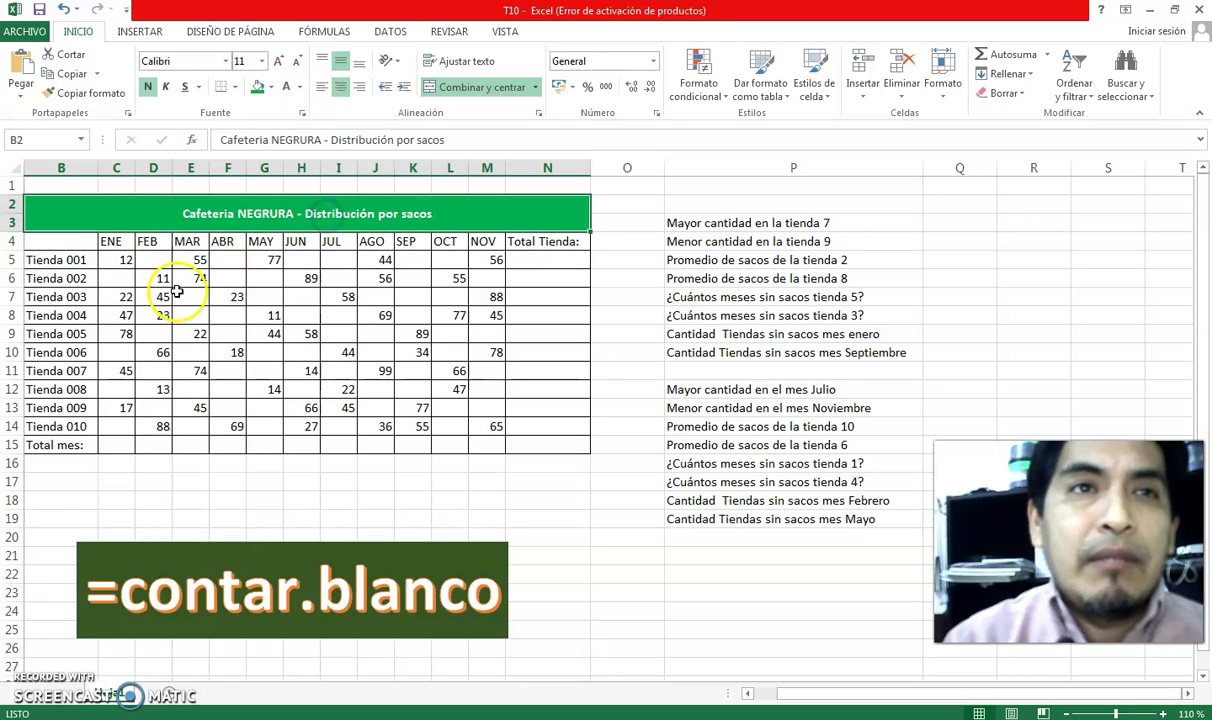
Step: Give the month headers ENE to NOV in C4:M4 a light green fill and yellow text
left_click(108, 247)
left_click_drag(108, 247, 487, 241)
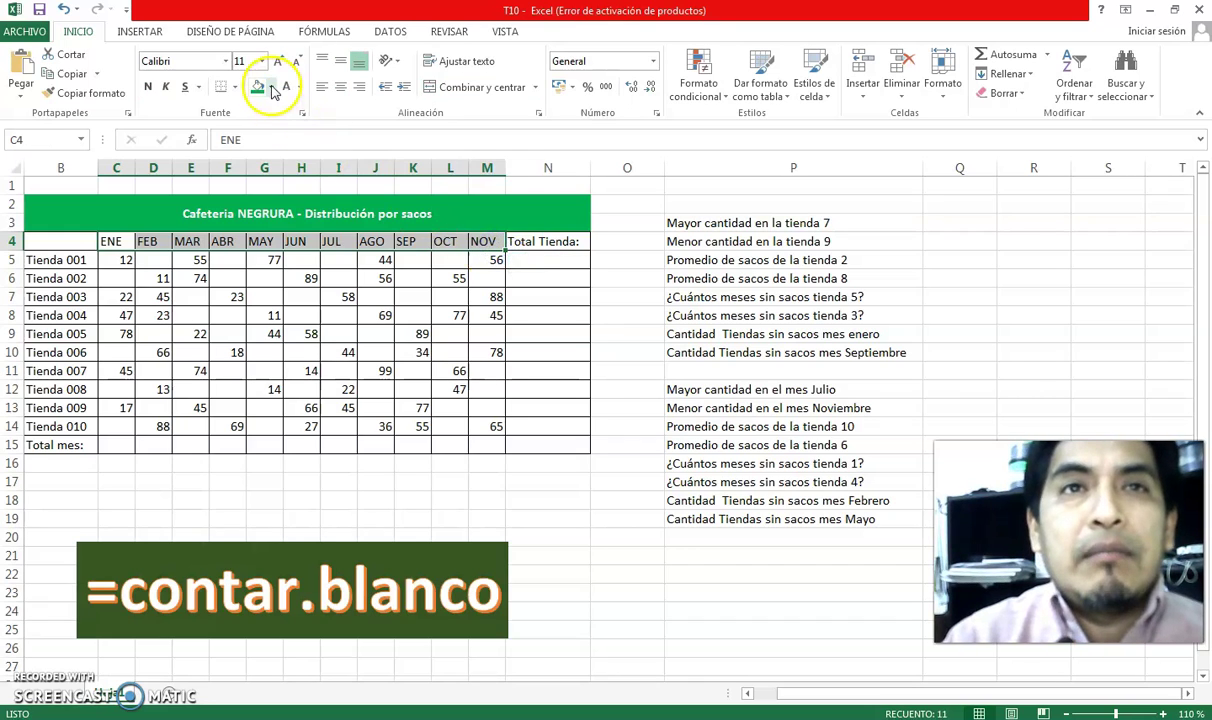
left_click(272, 89)
left_click(314, 217)
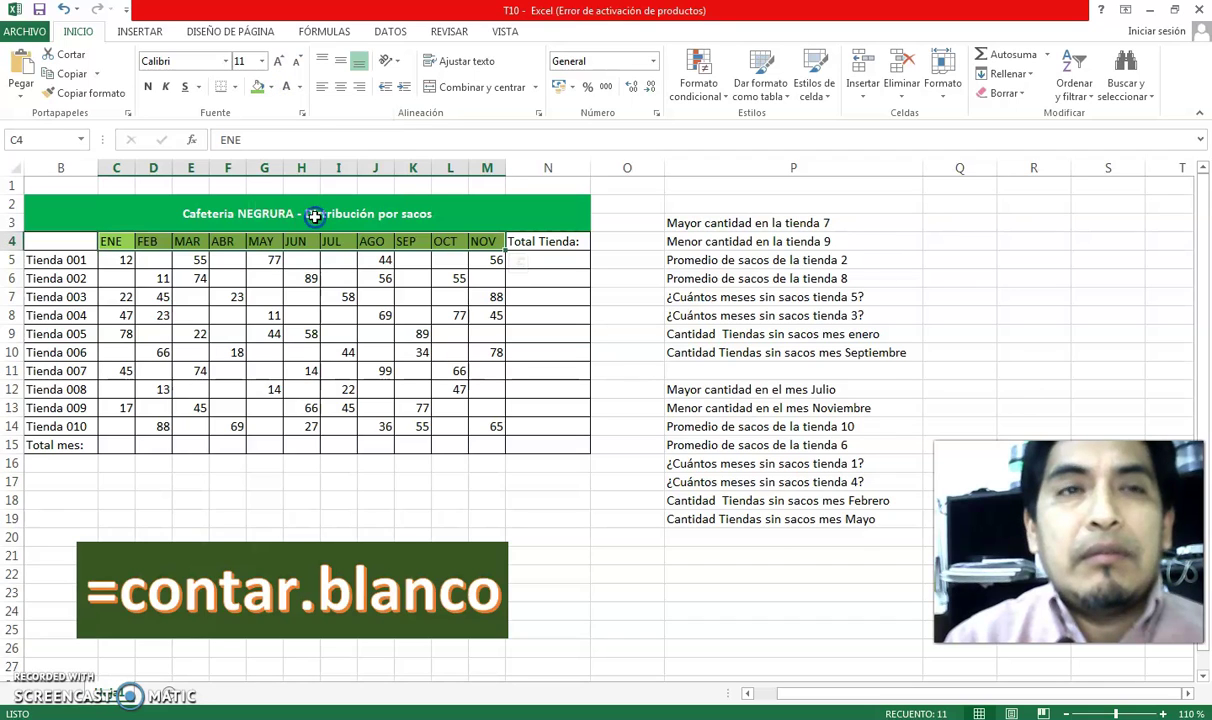
left_click(288, 88)
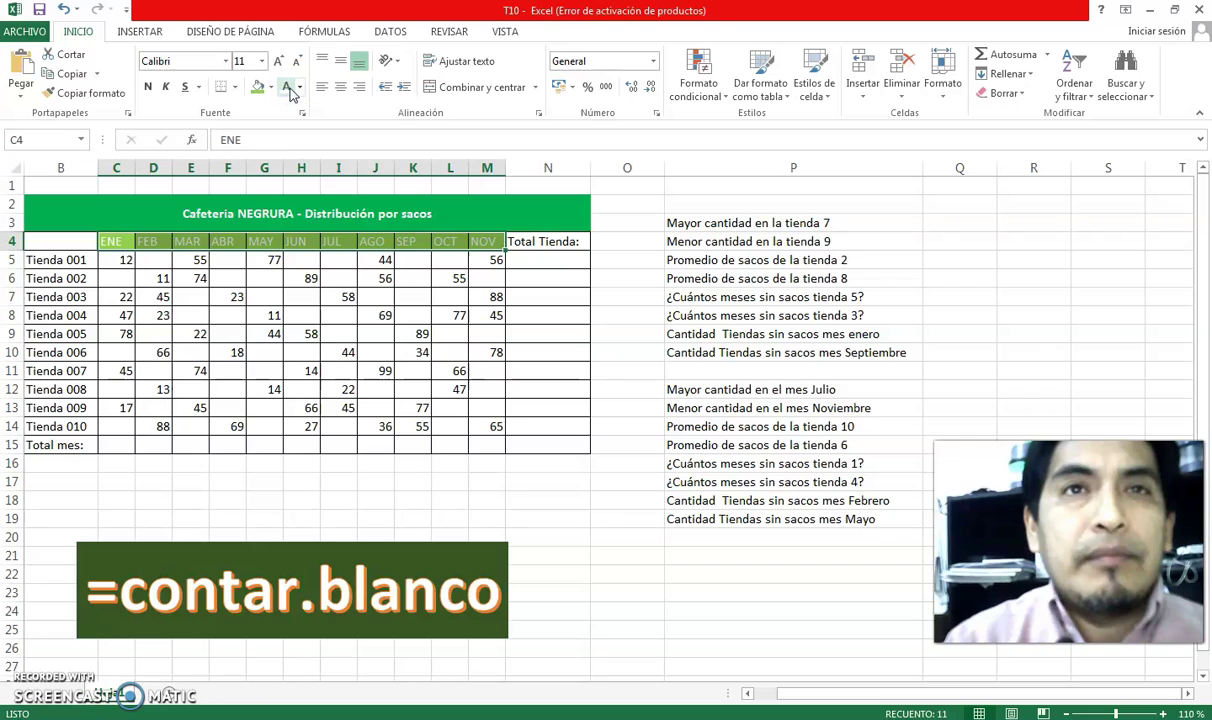
left_click(302, 90)
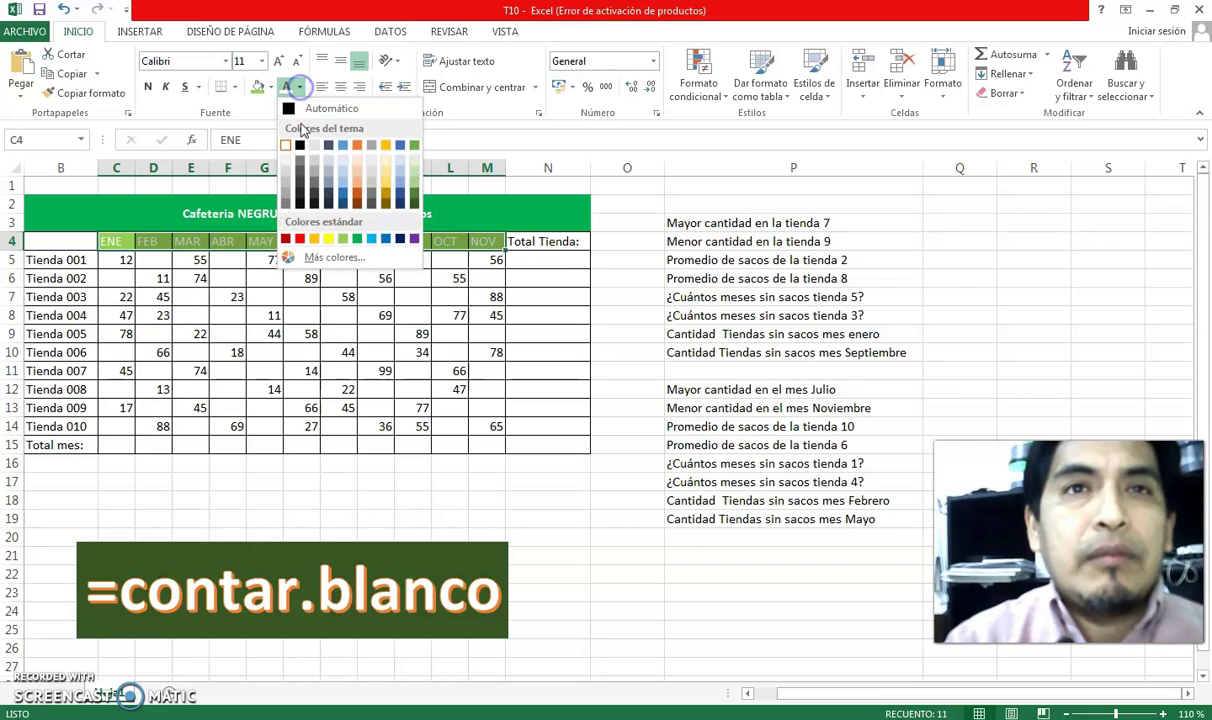
left_click(340, 240)
Step: Fill the store names in B5:B14 with a pale blue-grey theme colour
left_click_drag(70, 259, 90, 428)
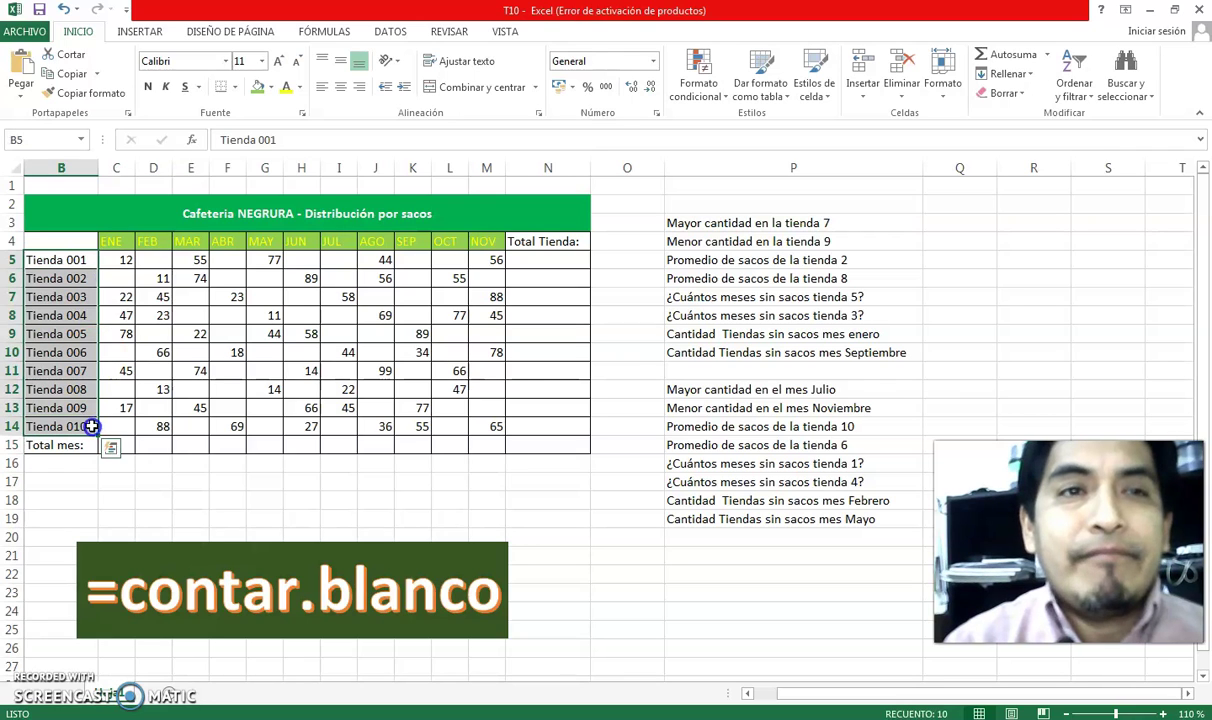
left_click(270, 87)
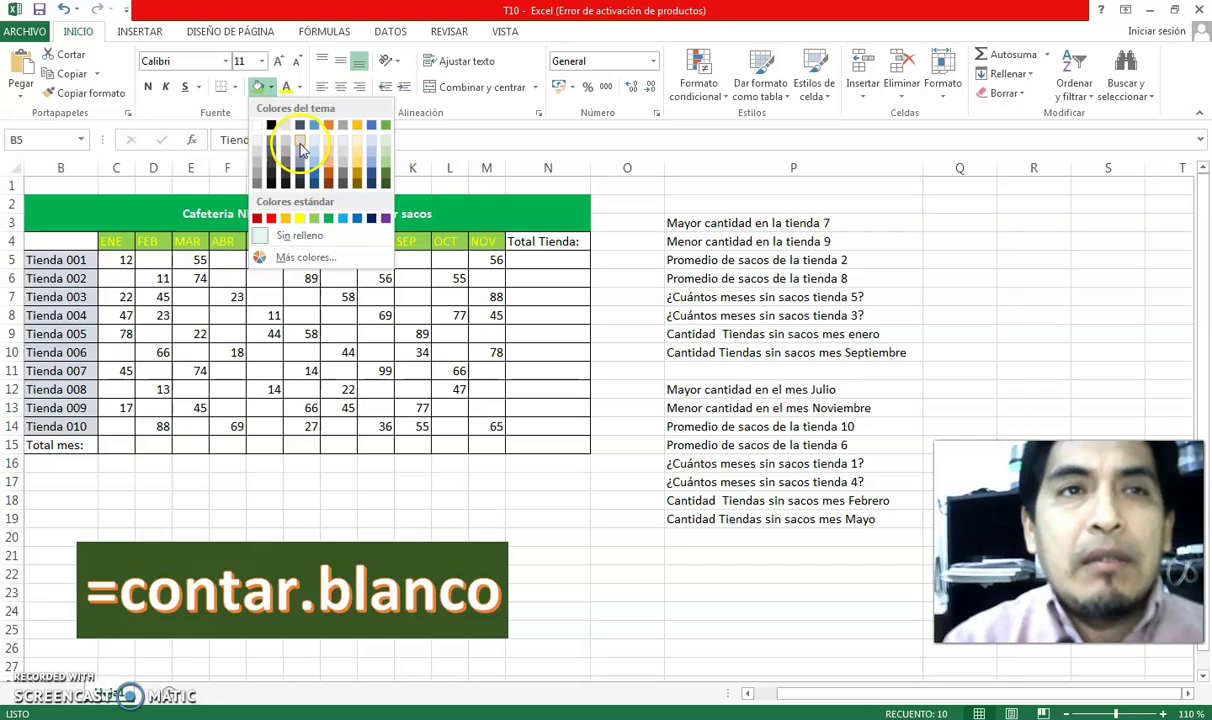
left_click(302, 148)
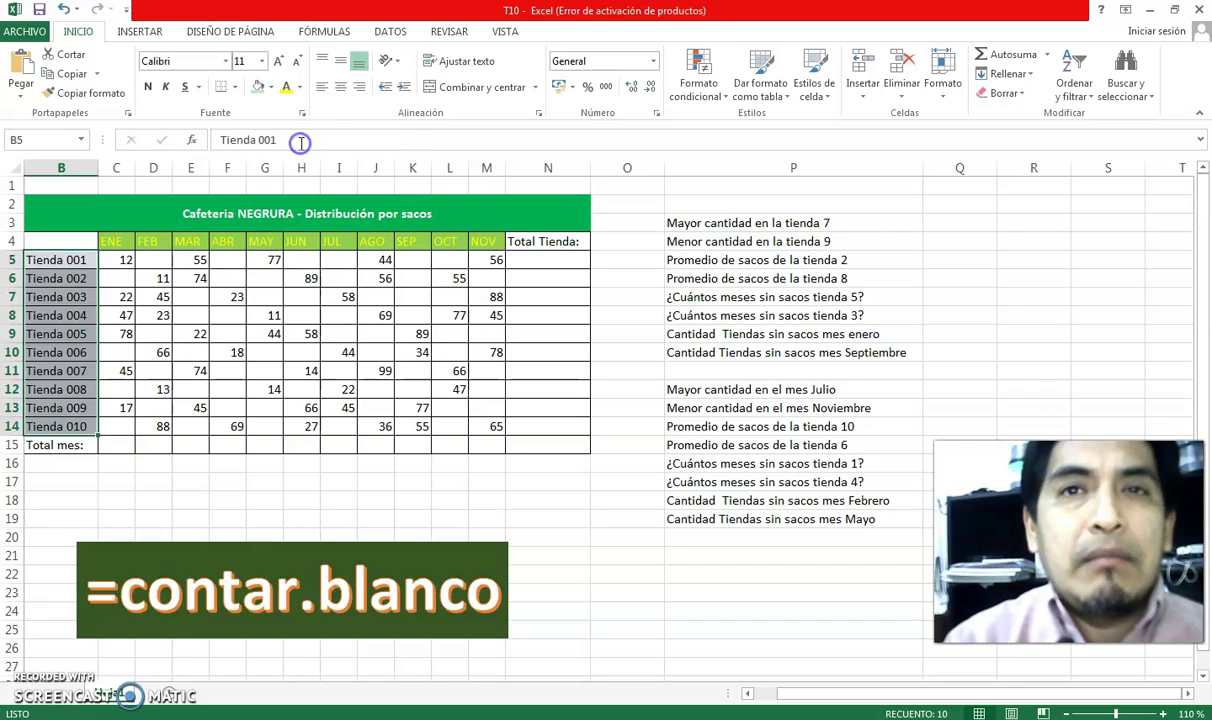
Step: Give the "Total mes:" cell B15 a dark blue theme fill and white text
left_click(93, 450)
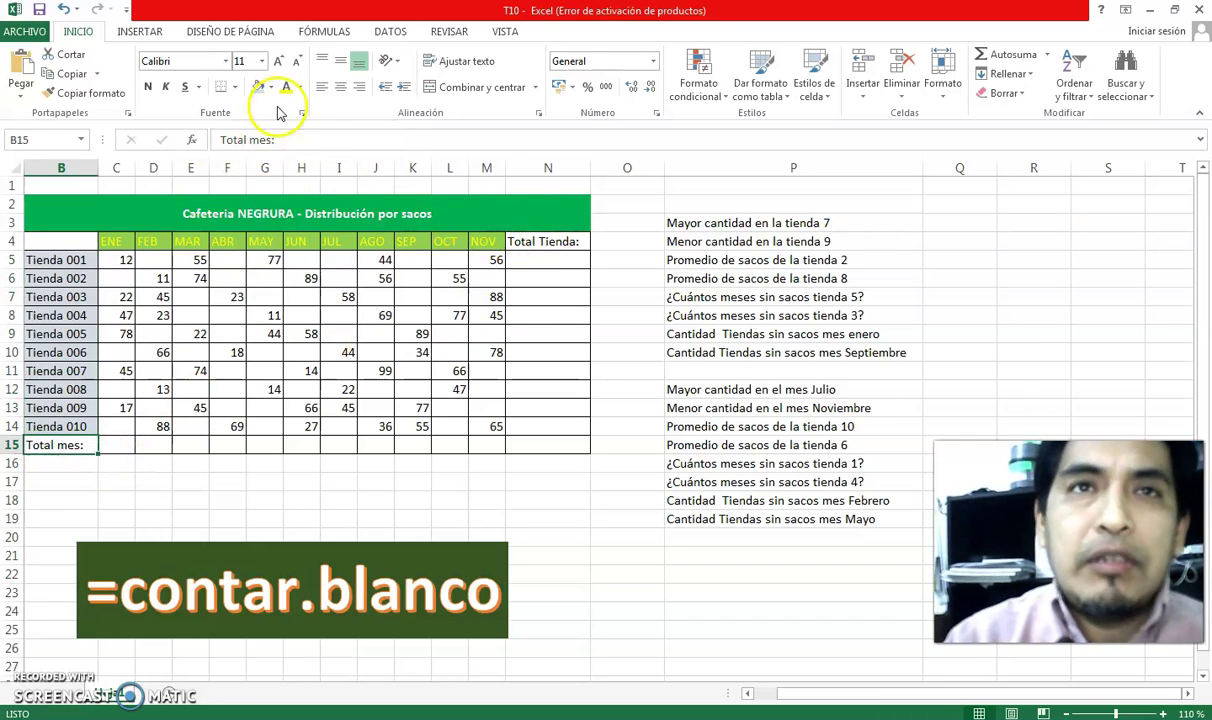
left_click(303, 87)
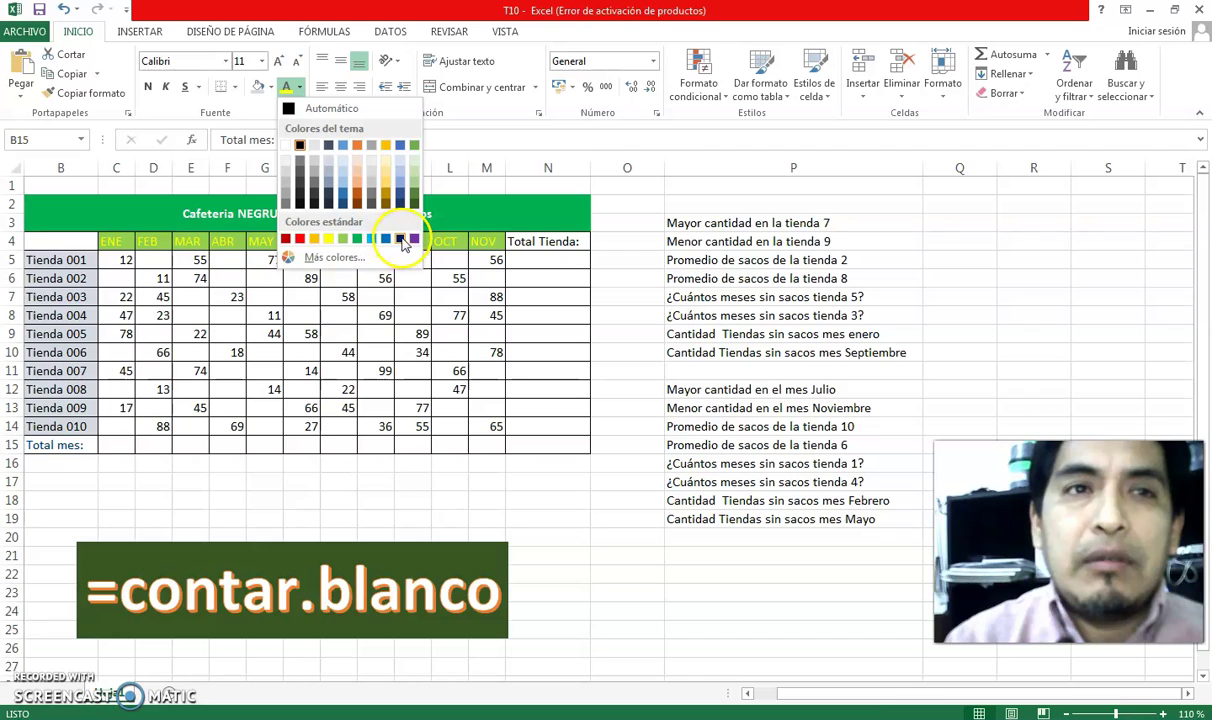
left_click(269, 87)
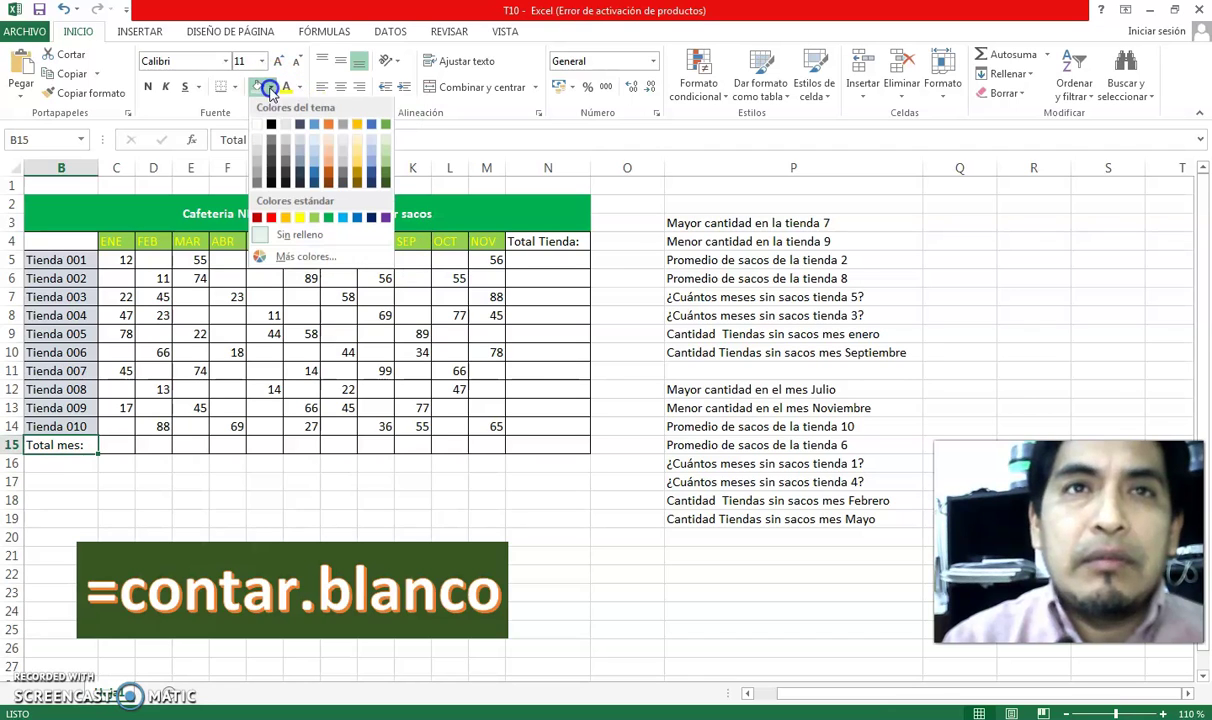
left_click(316, 177)
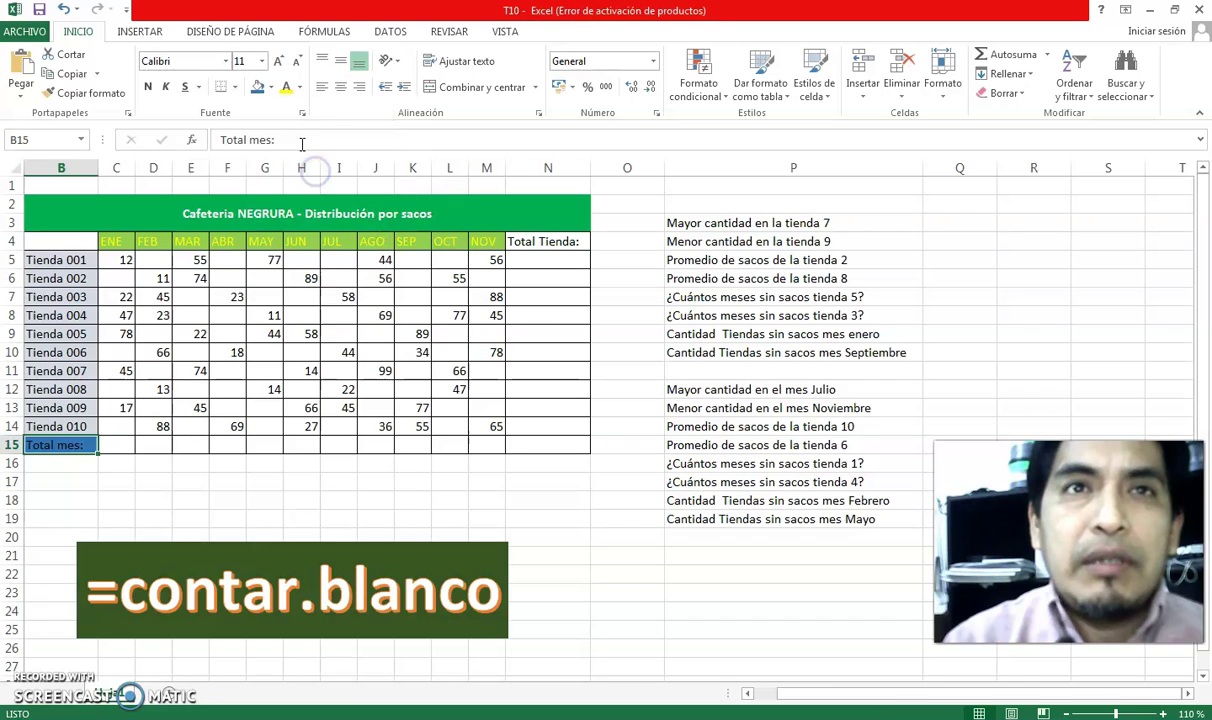
left_click(300, 92)
left_click(286, 145)
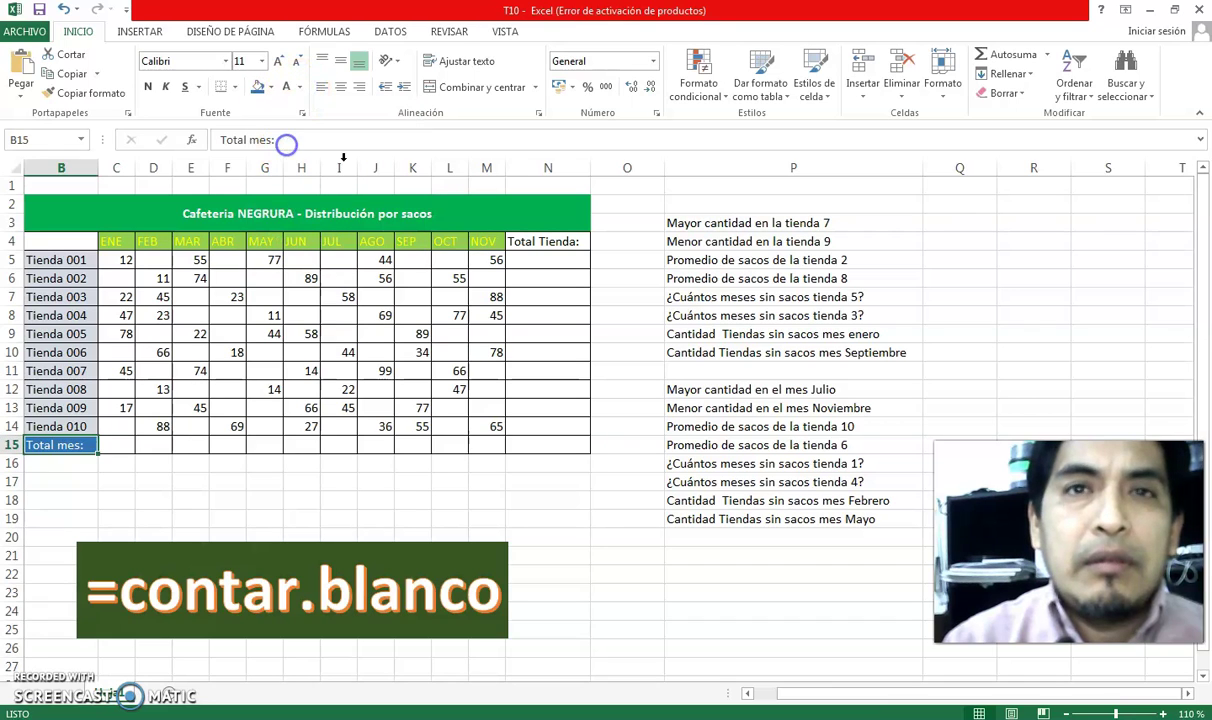
Step: Apply the same dark blue fill and white text to the "Total Tienda:" header in N4
left_click(548, 241)
left_click(261, 88)
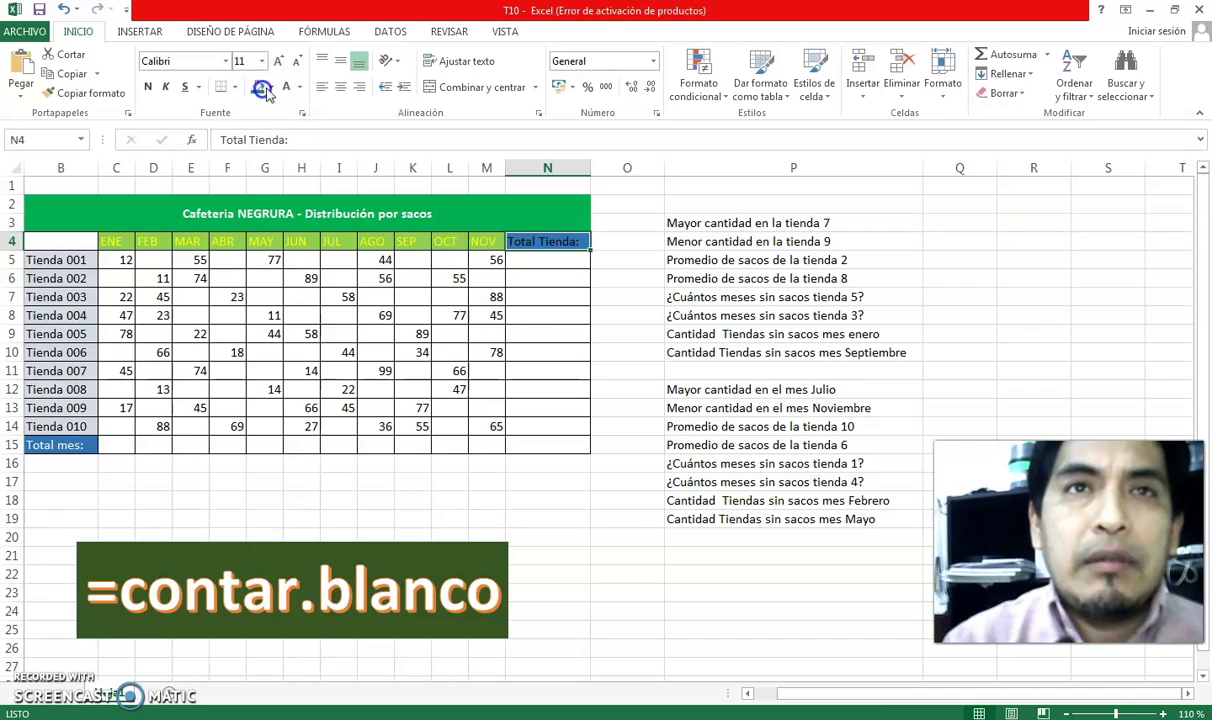
left_click(287, 89)
Step: Fill the store totals column N5:N15 and the monthly totals row C15:M15 with pale gold
left_click(519, 424)
left_click(549, 260)
left_click_drag(549, 260, 552, 440)
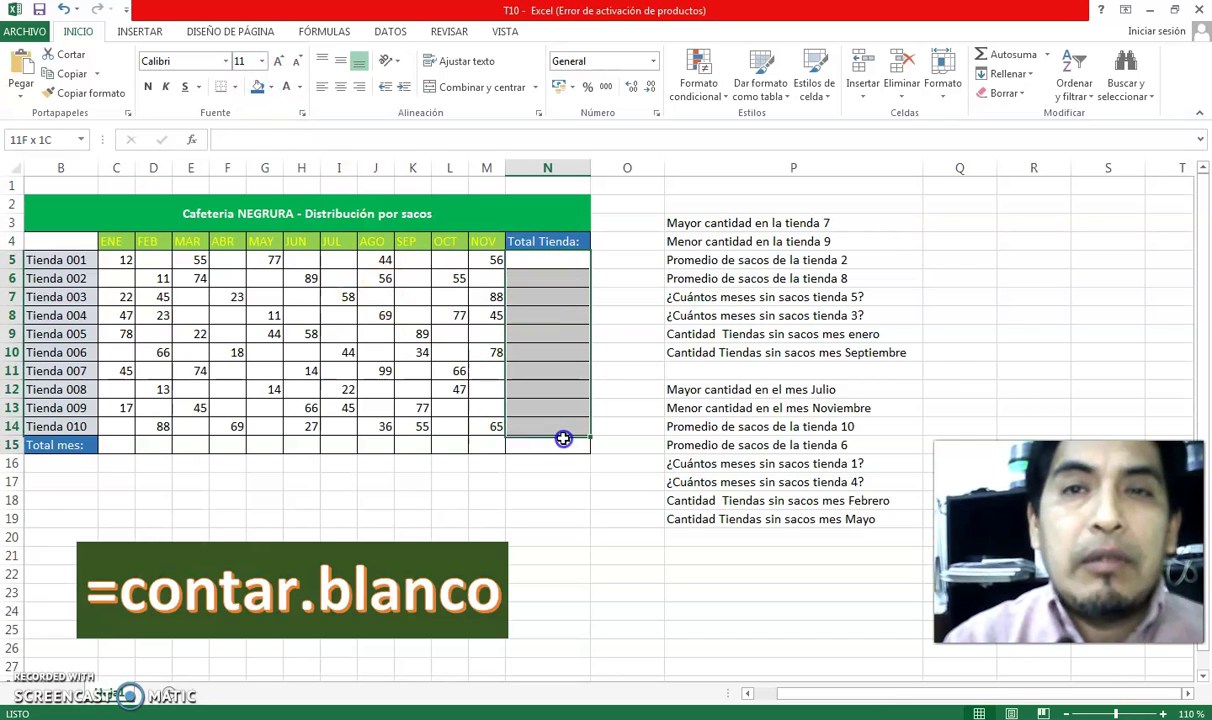
left_click(269, 88)
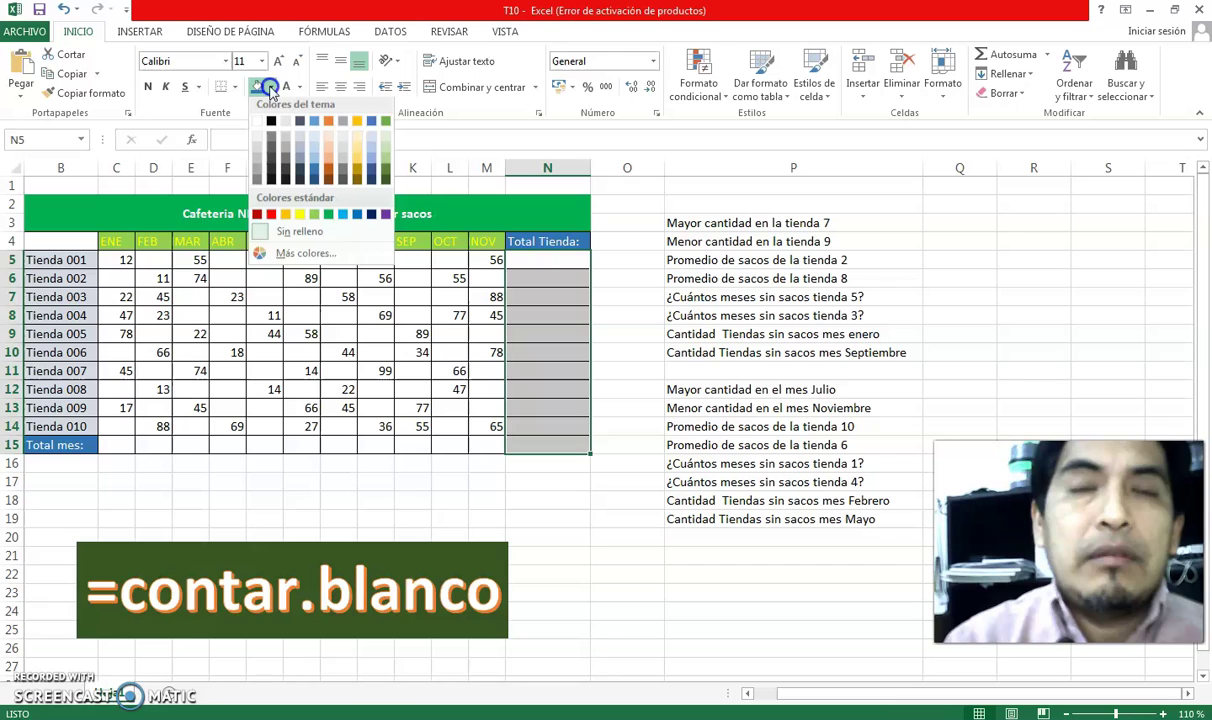
left_click(357, 135)
left_click_drag(116, 444, 489, 444)
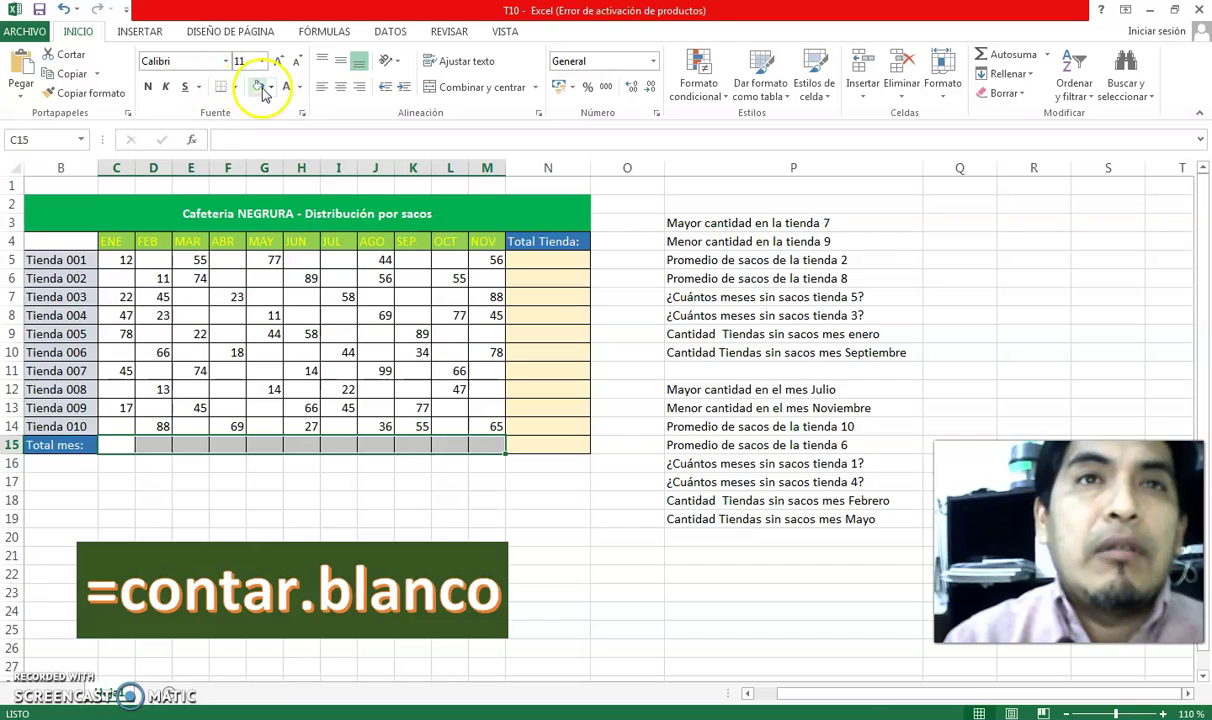
left_click(370, 507)
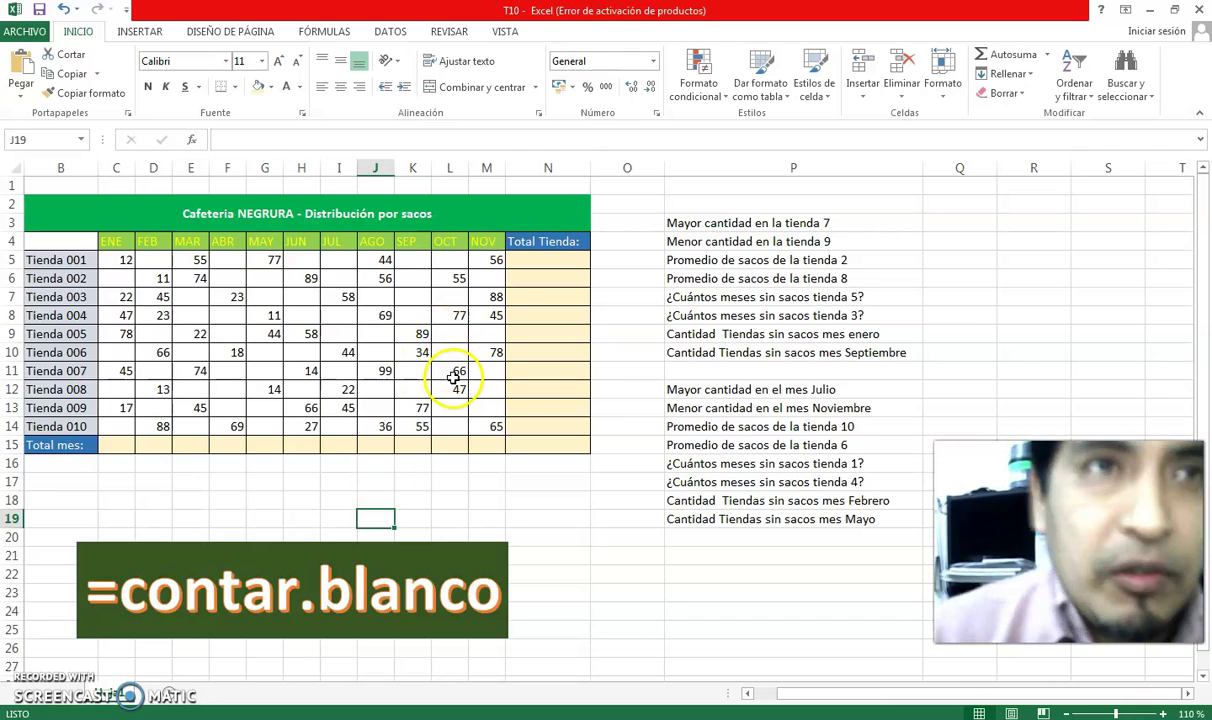
left_click(126, 260)
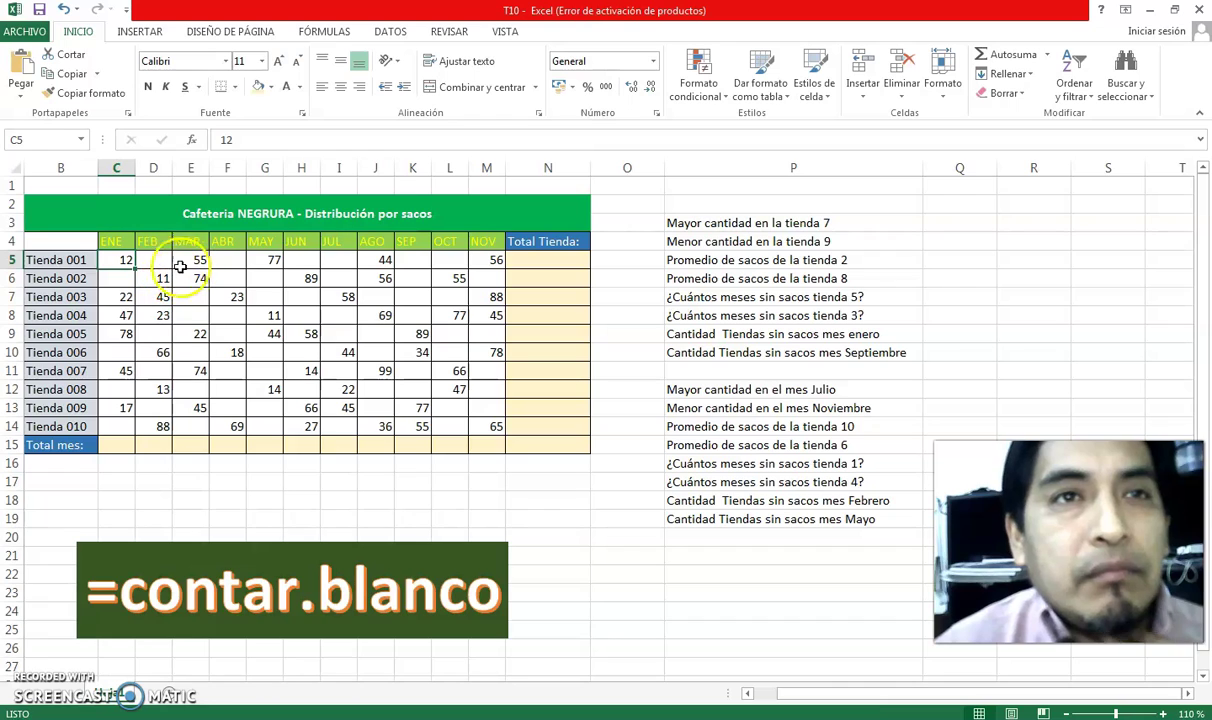
left_click(148, 260)
left_click(185, 260)
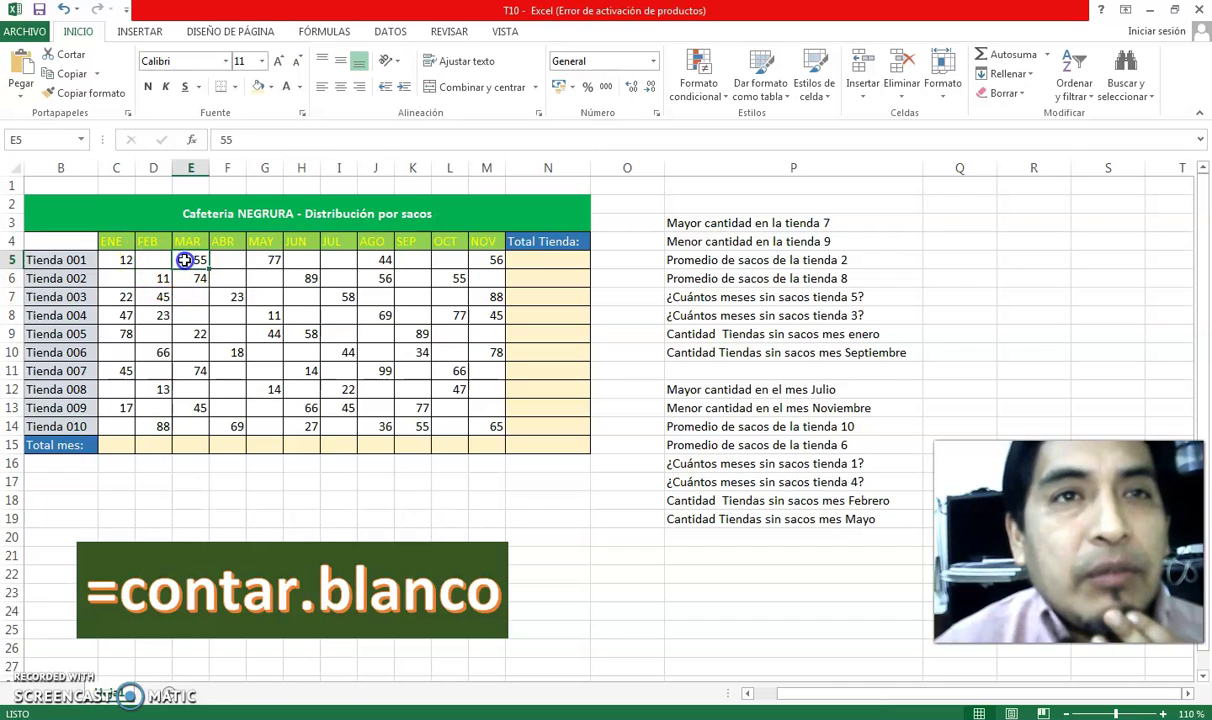
left_click(235, 264)
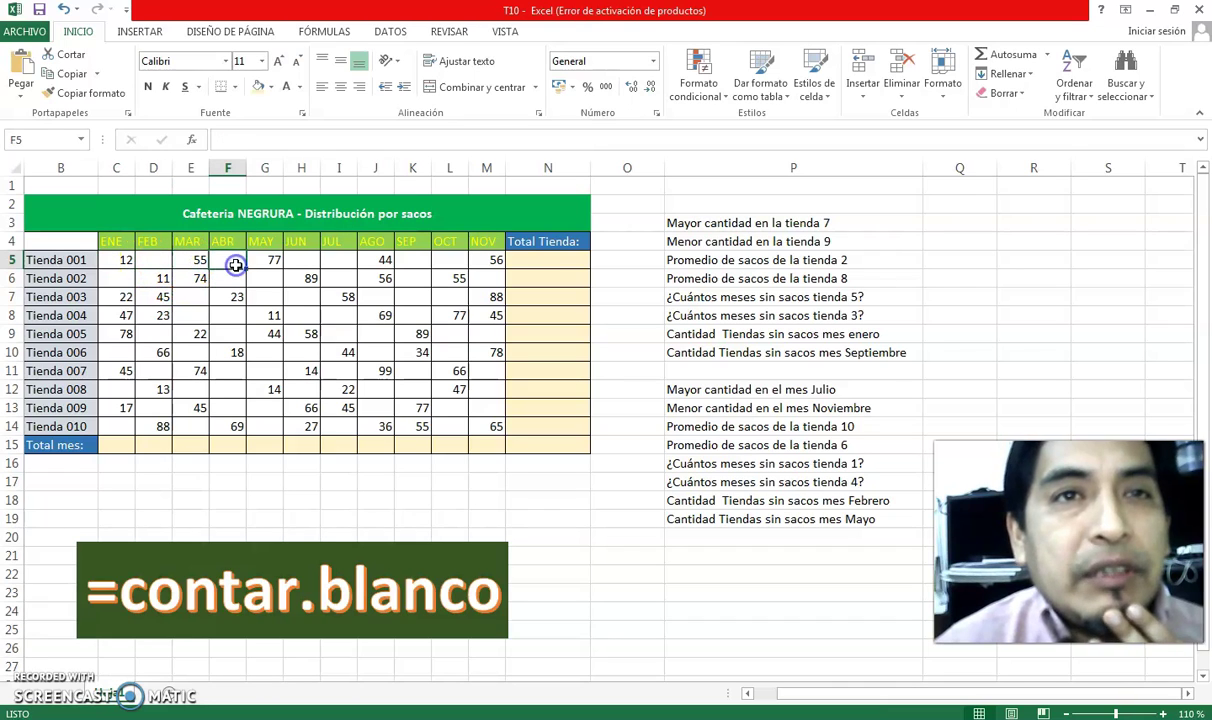
Step: Total the sacks of Tienda 001 in N5 with the formula =SUMA(C5:M5)
left_click(556, 259)
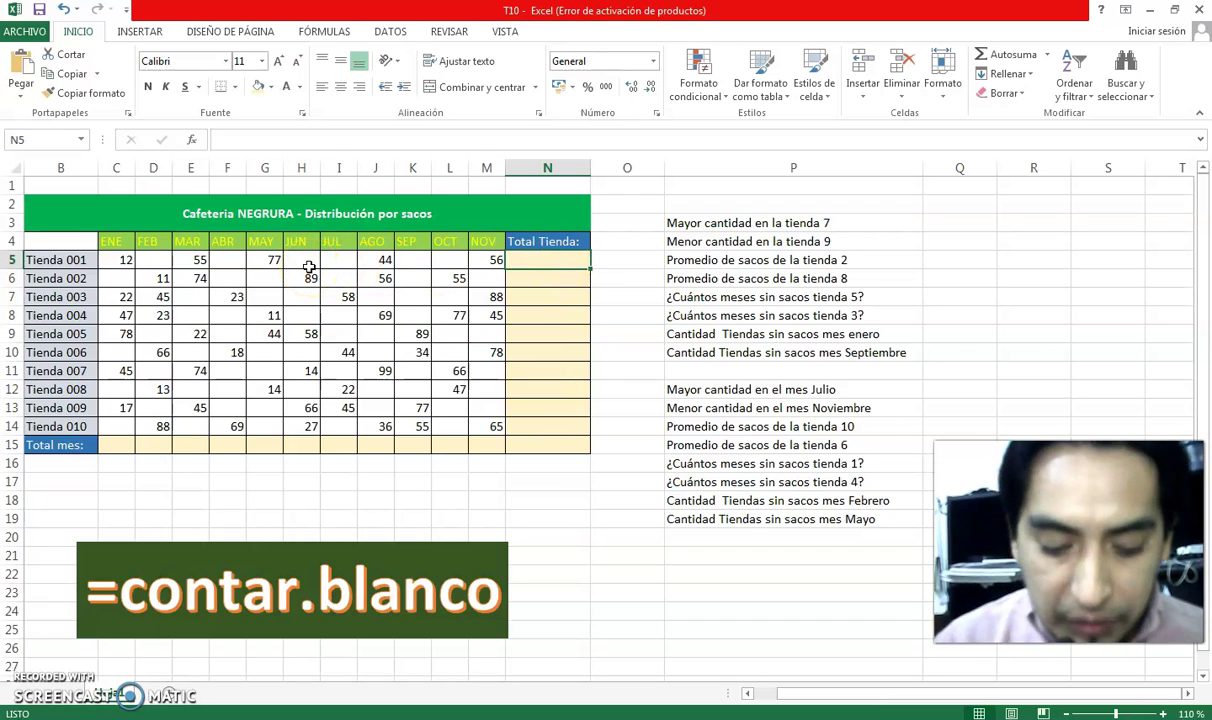
type("=")
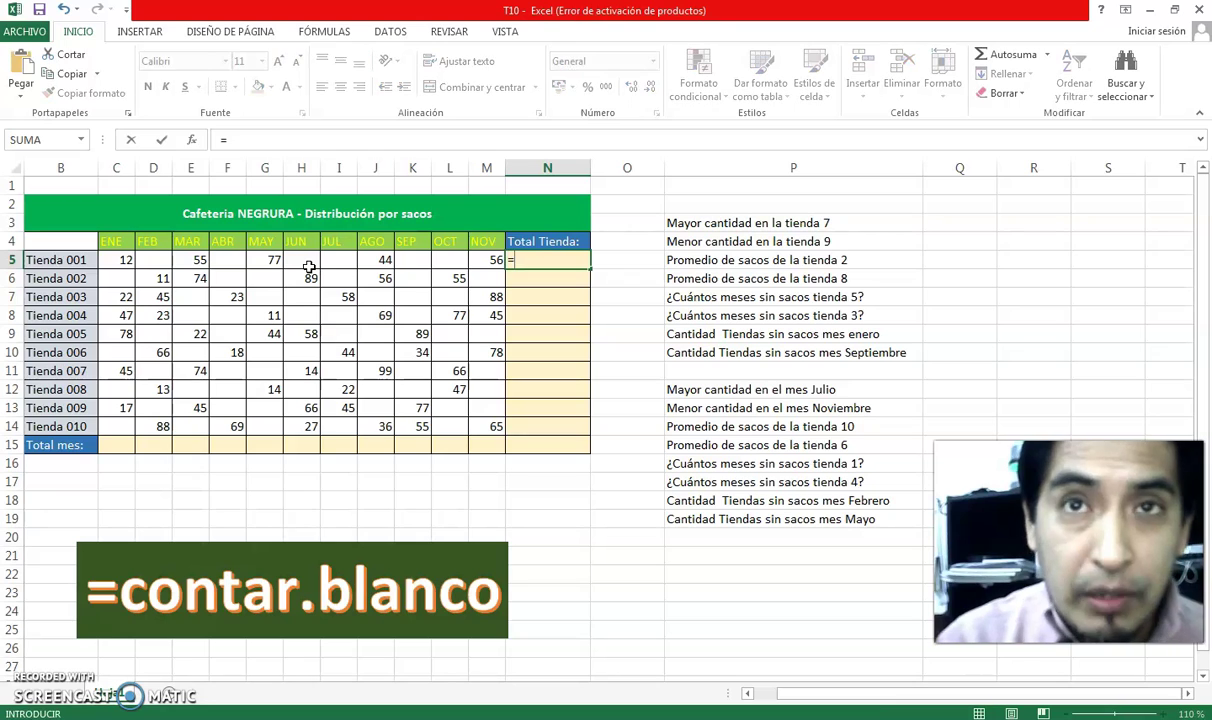
type("SUMA")
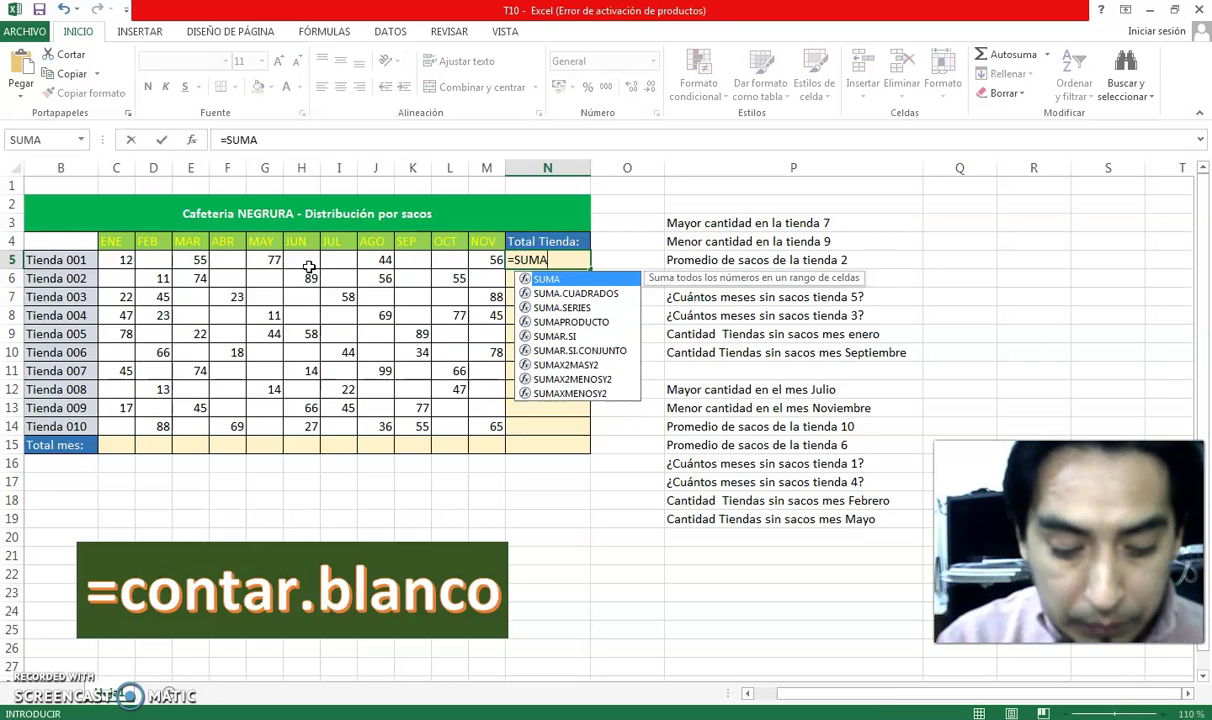
type("(")
left_click_drag(116, 259, 485, 260)
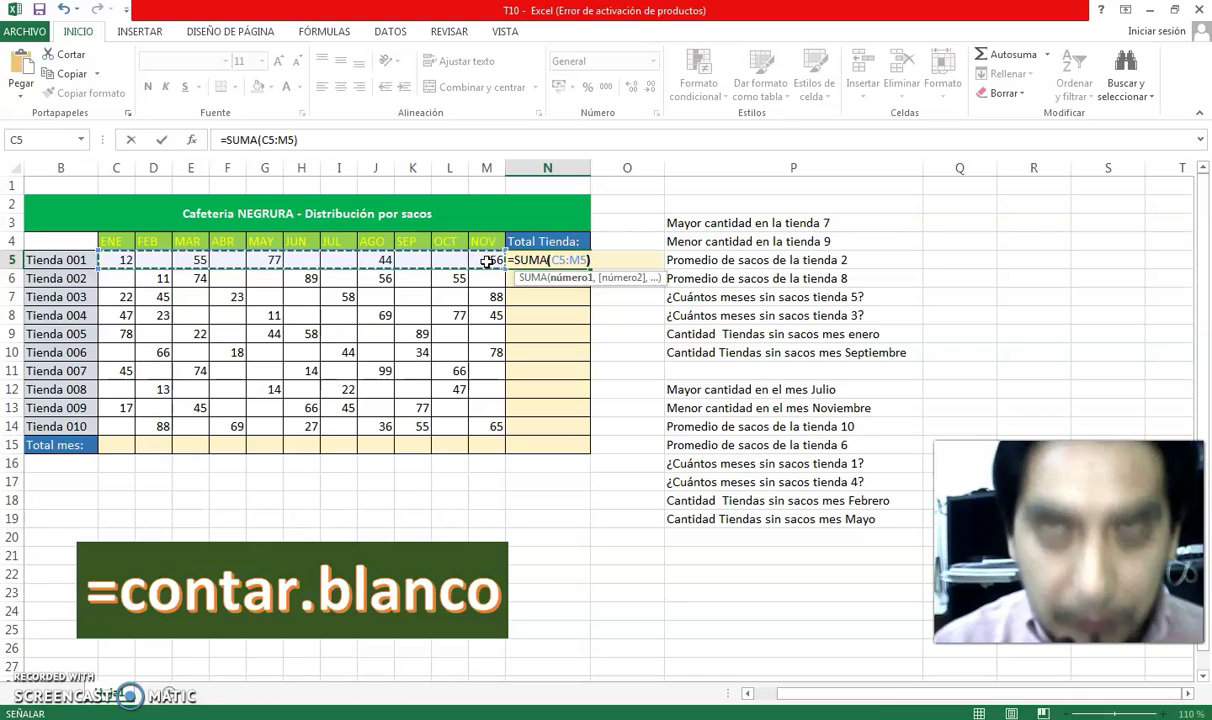
type(")")
key("Return")
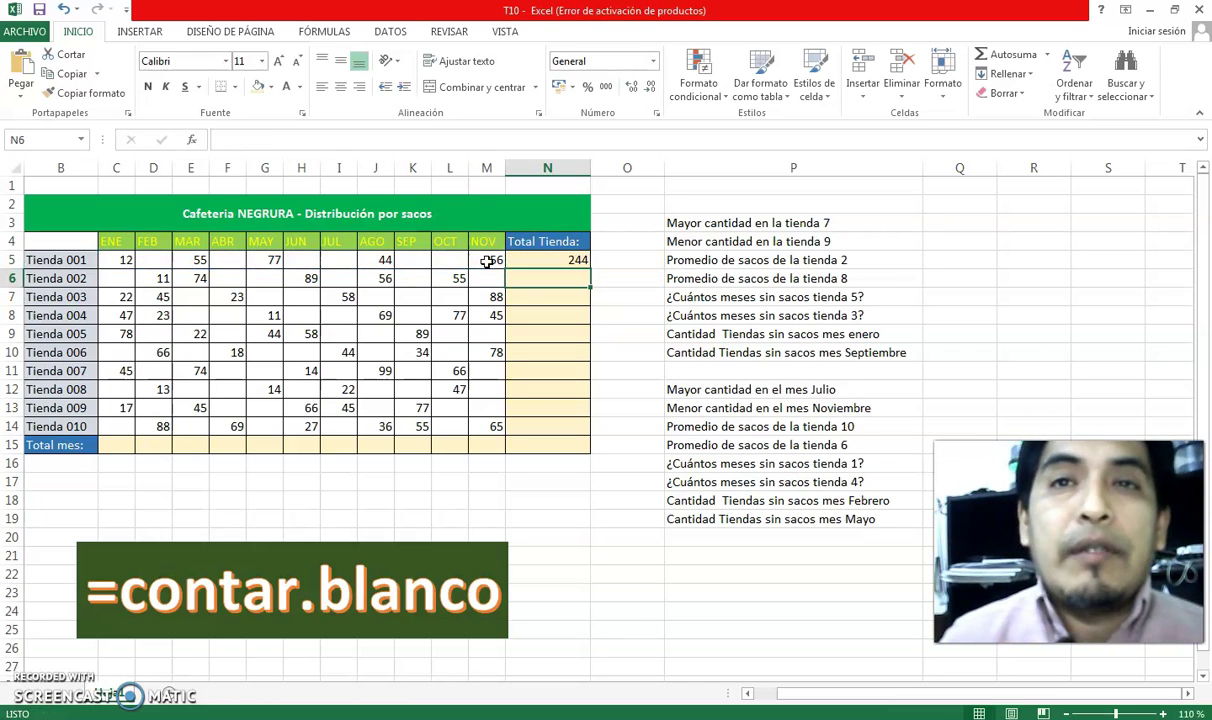
Step: Copy the SUMA formula from N5 down to N14 for the remaining stores
left_click(548, 261)
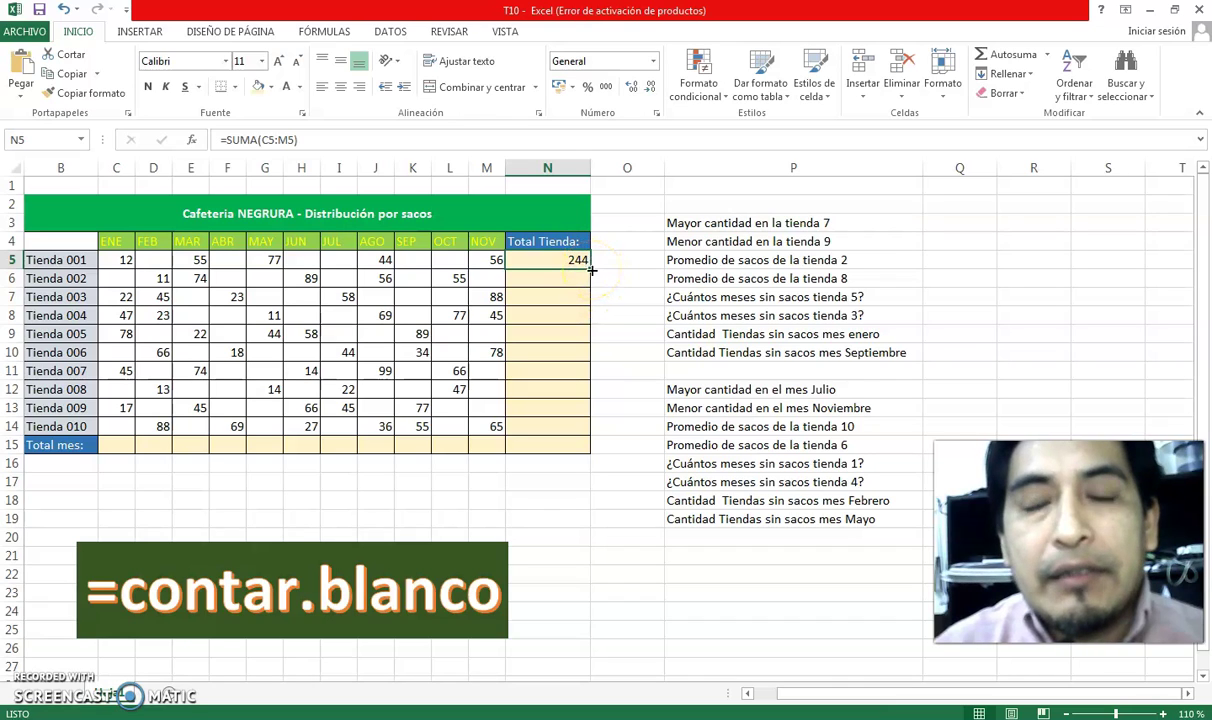
left_click_drag(592, 270, 590, 428)
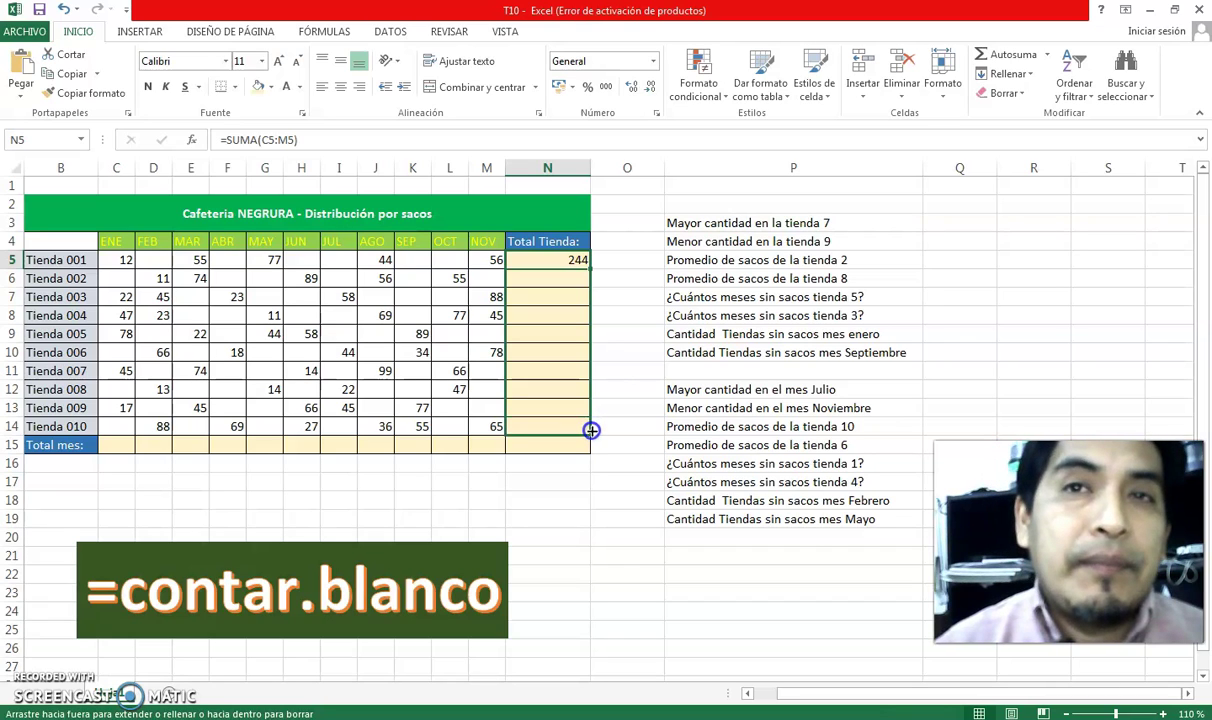
left_click_drag(591, 430, 591, 430)
left_click(630, 396)
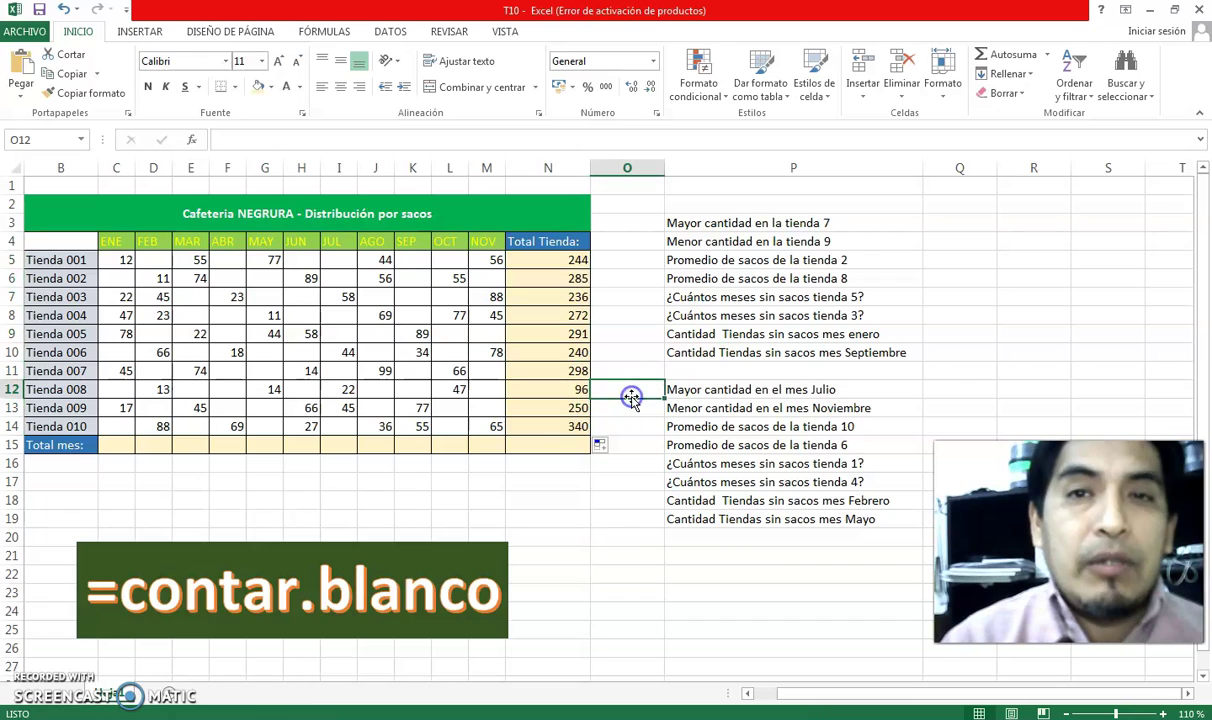
Step: Fill the grand total cell N15 with black and set its text colour to white
left_click(549, 447)
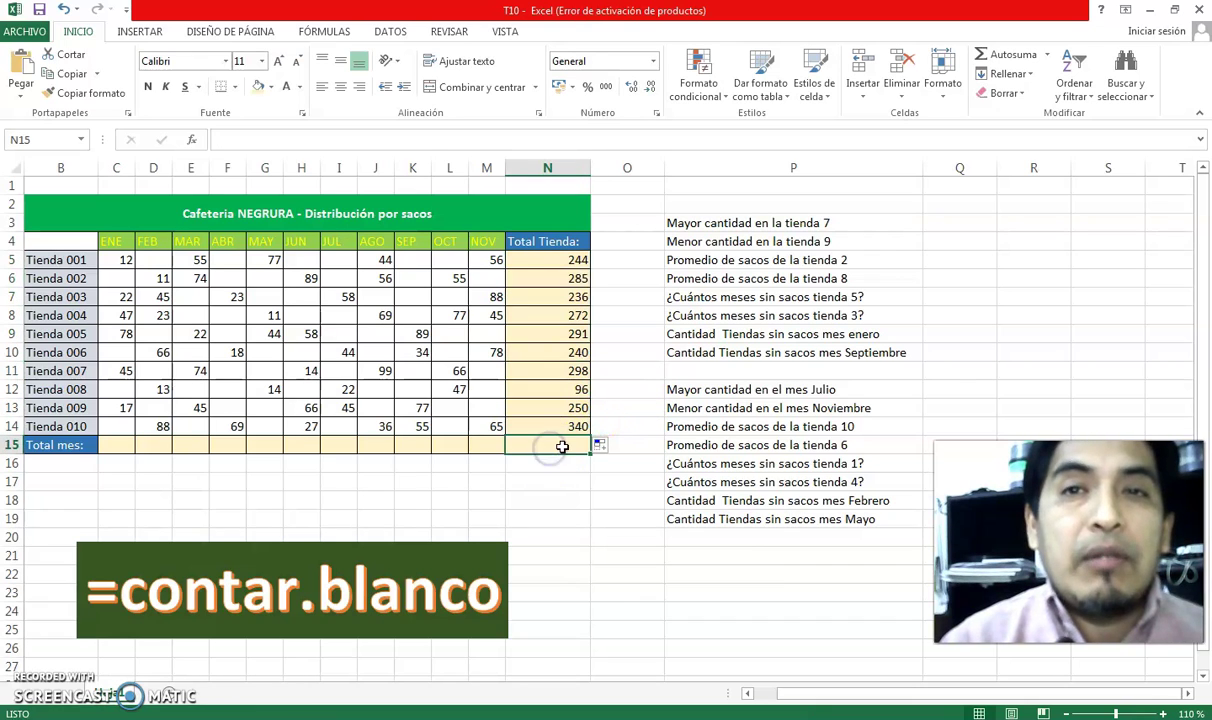
left_click(270, 87)
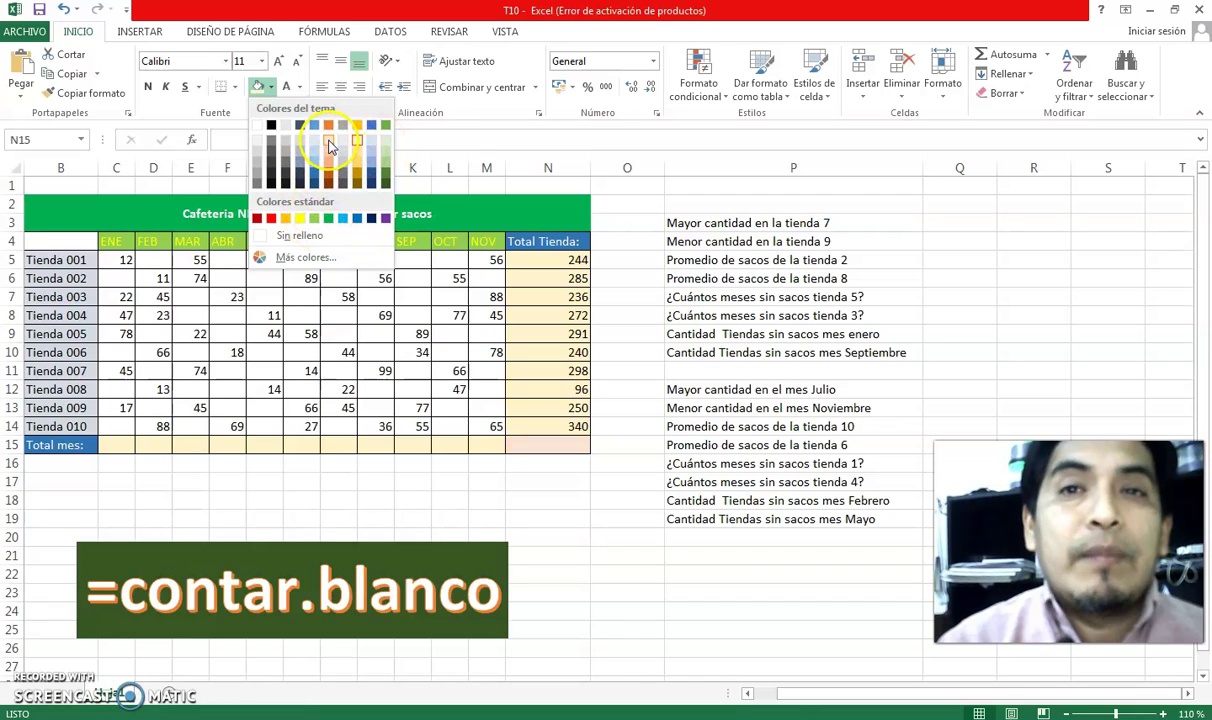
left_click(284, 184)
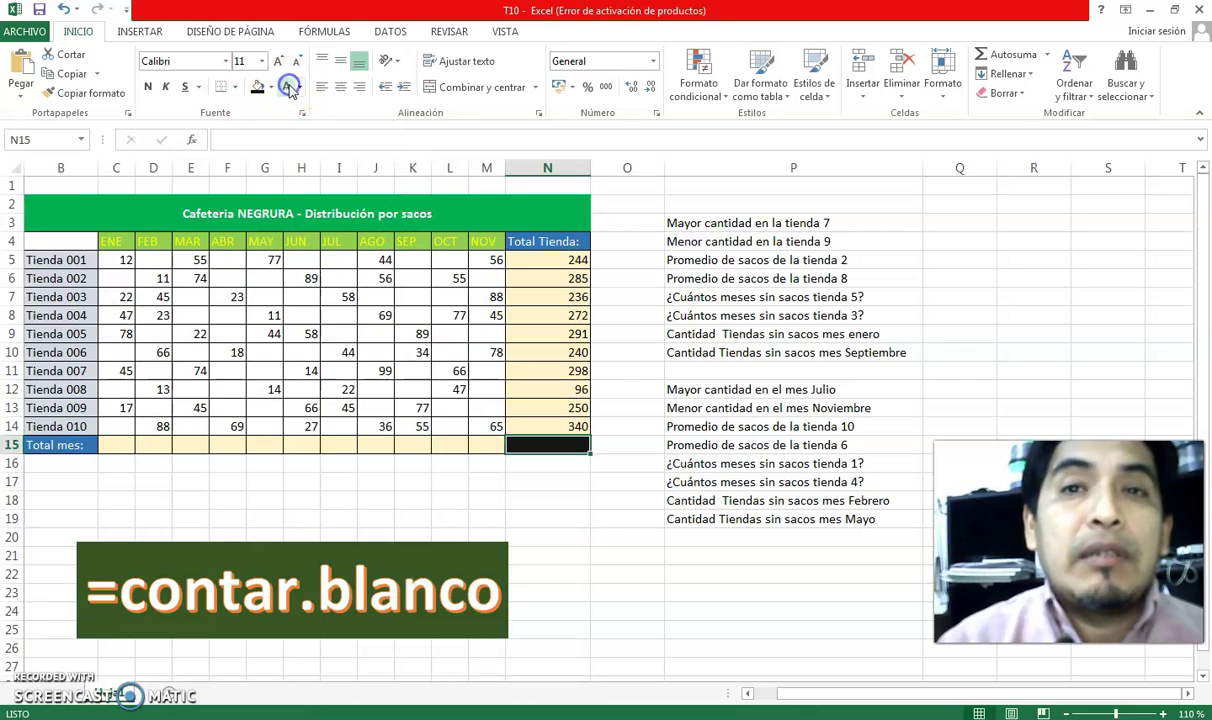
left_click(568, 532)
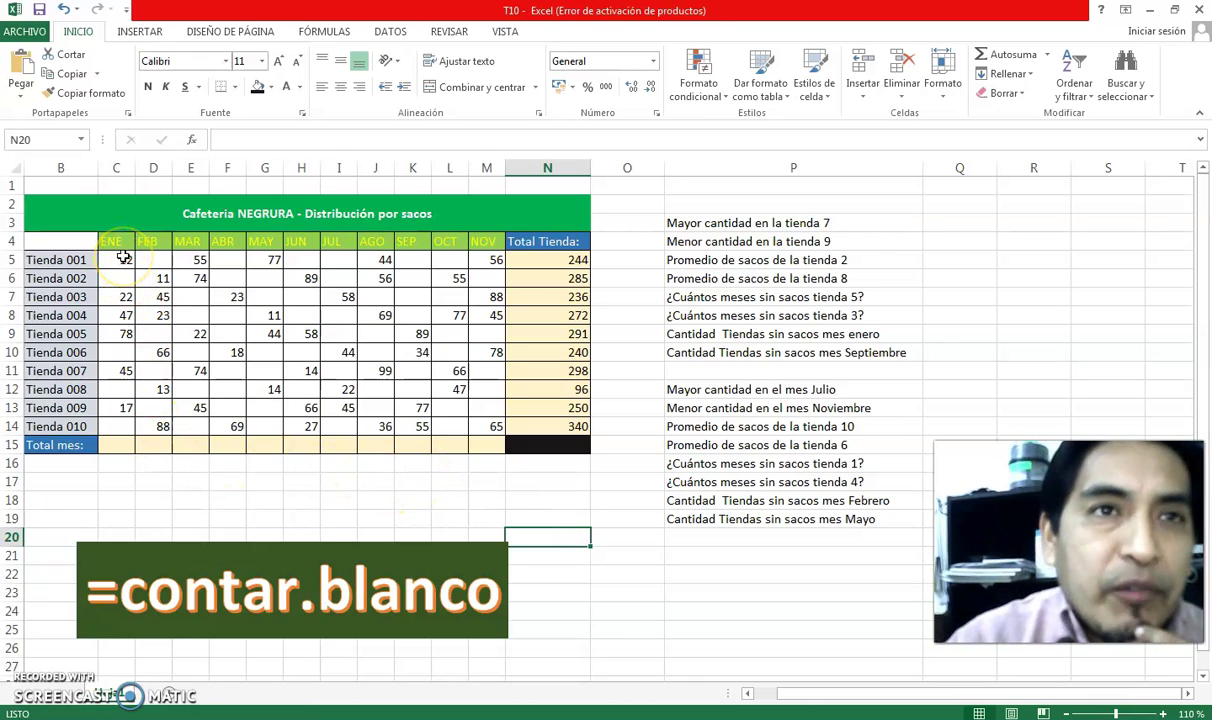
Step: Total the January (ENE) sacks in C15 with the formula =SUMA(C5:C14)
left_click_drag(123, 258, 128, 424)
left_click(120, 444)
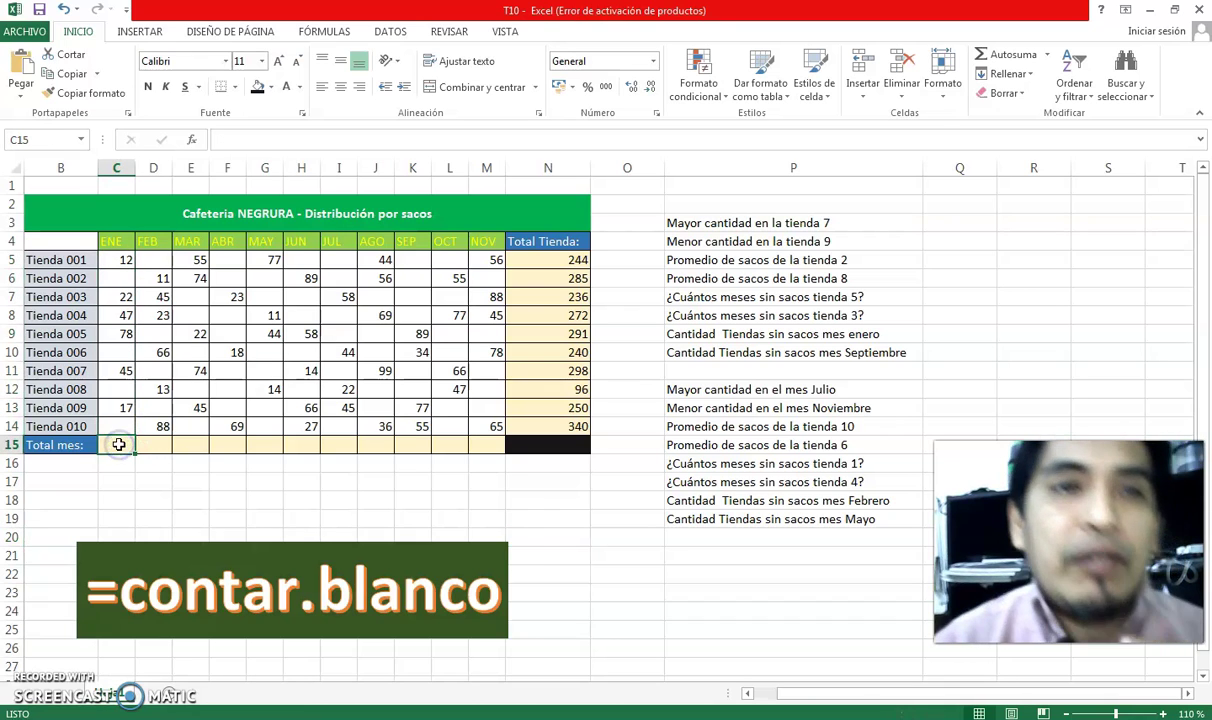
type("=")
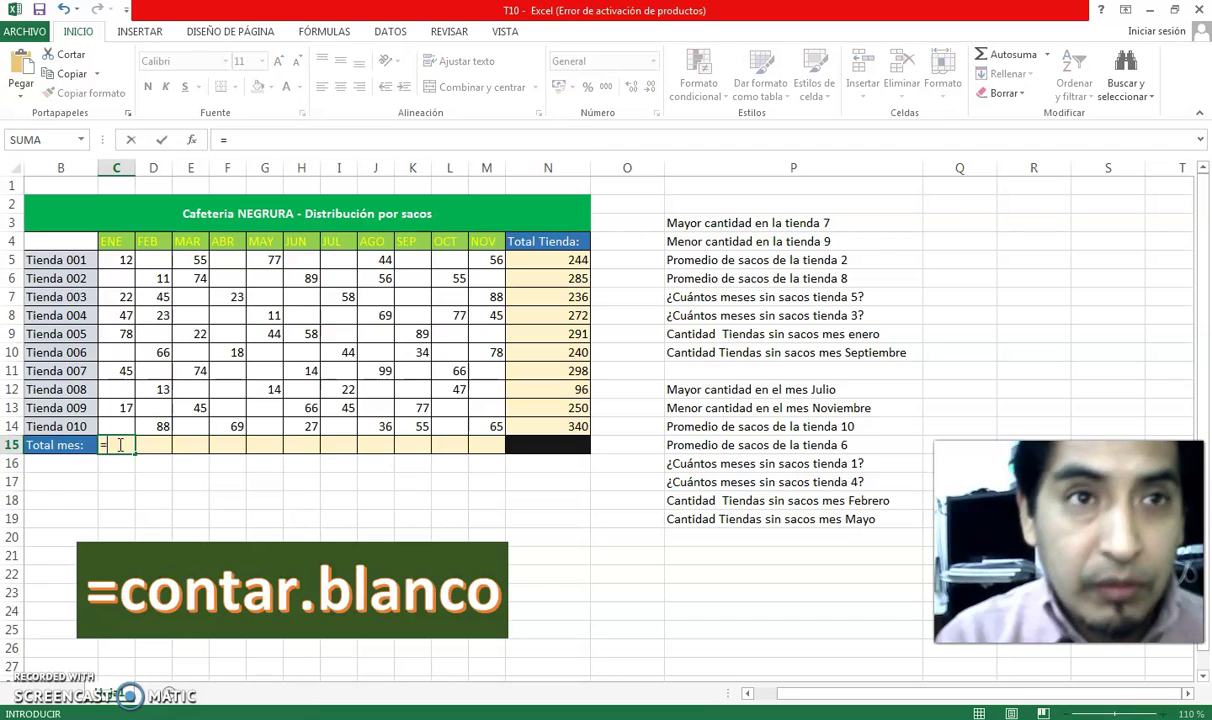
type("SUMAR")
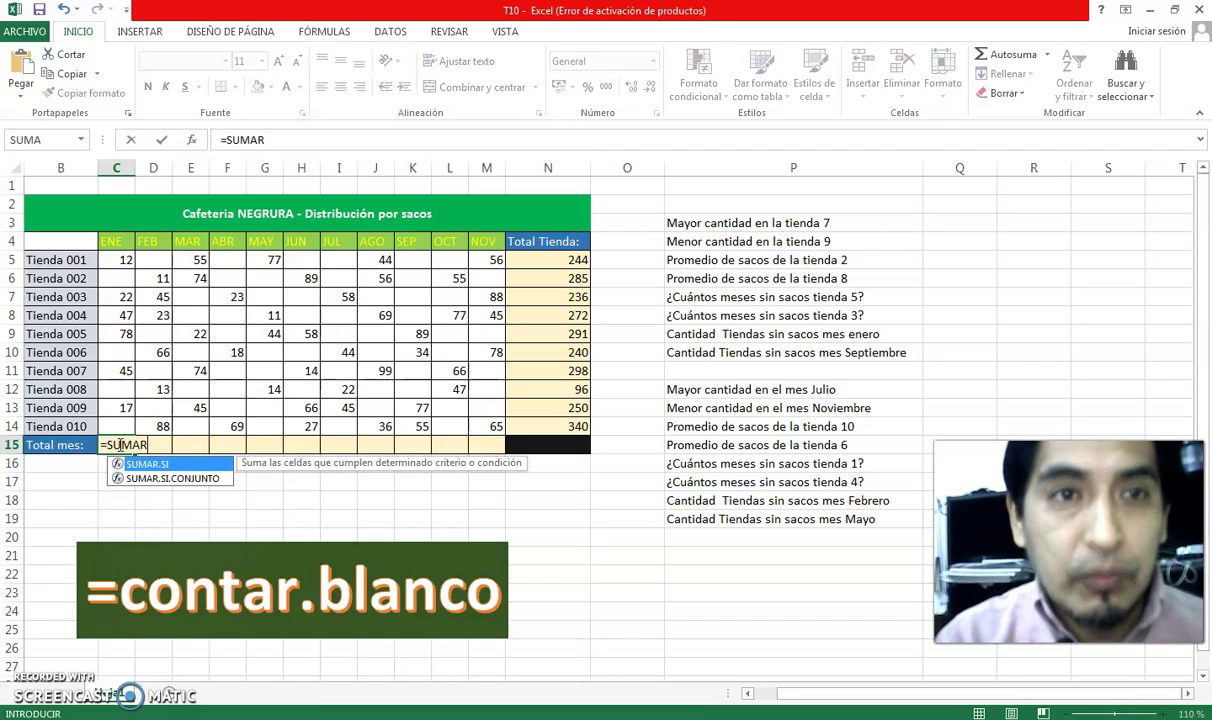
key("BackSpace")
type("(")
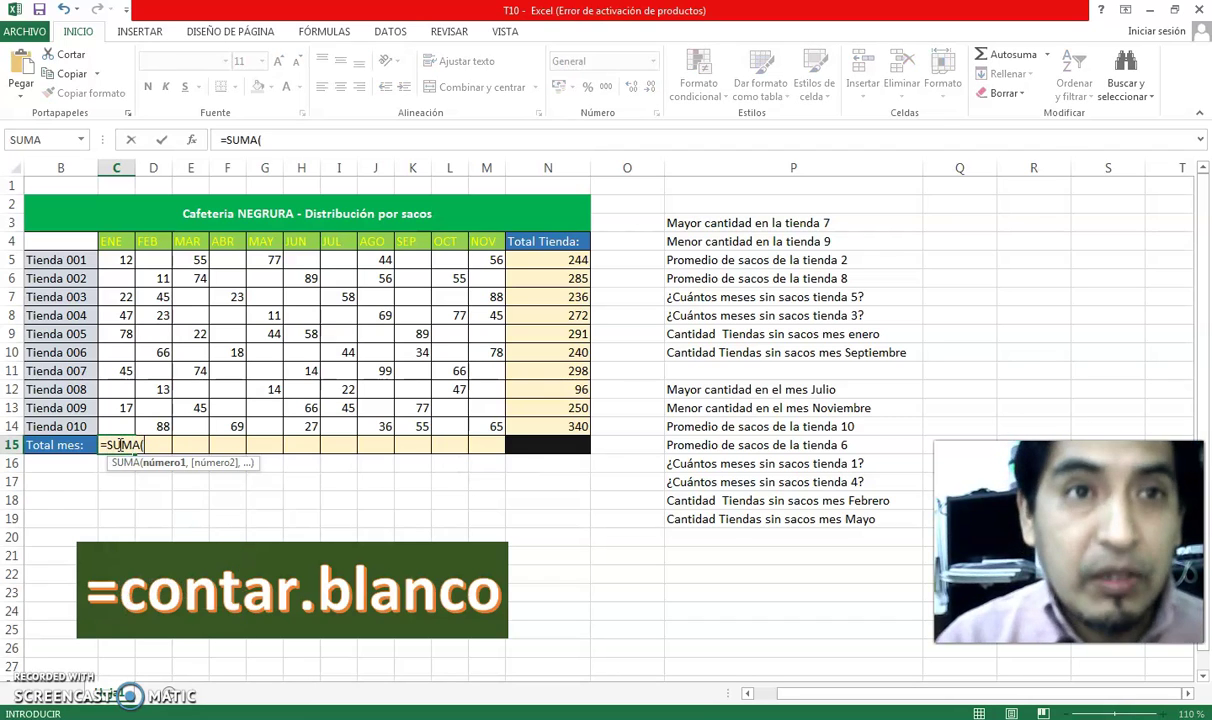
left_click_drag(118, 260, 122, 430)
type(")")
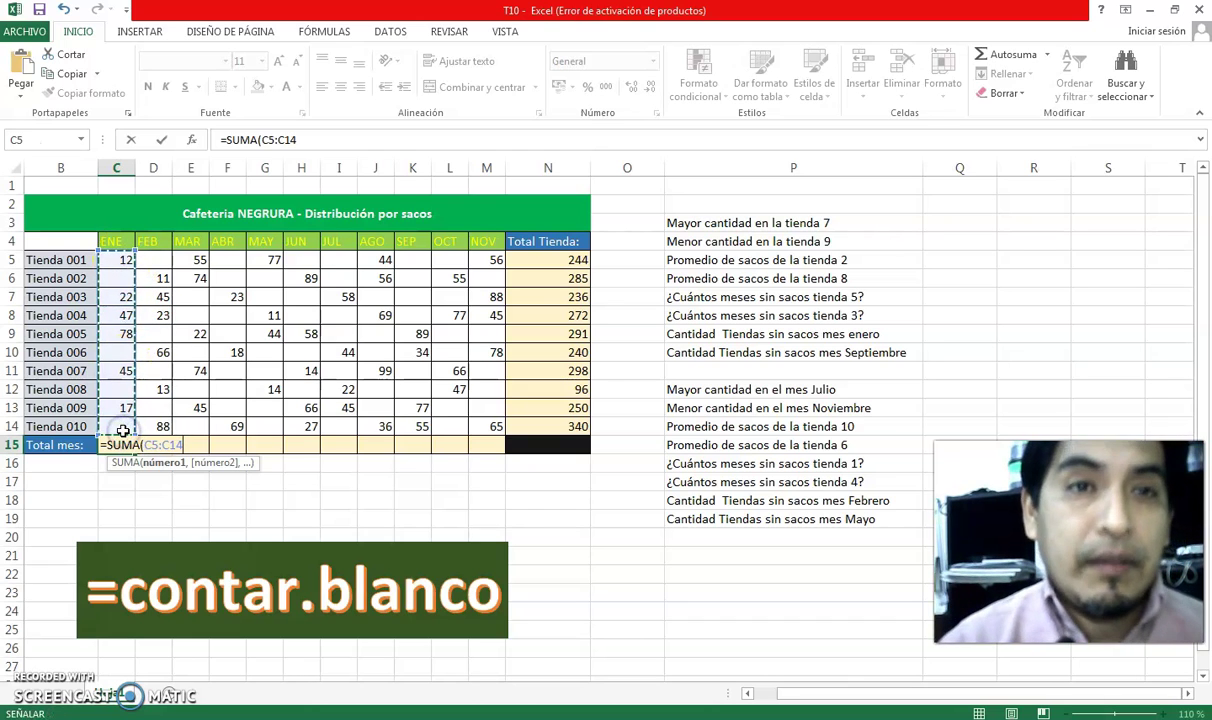
key("Return")
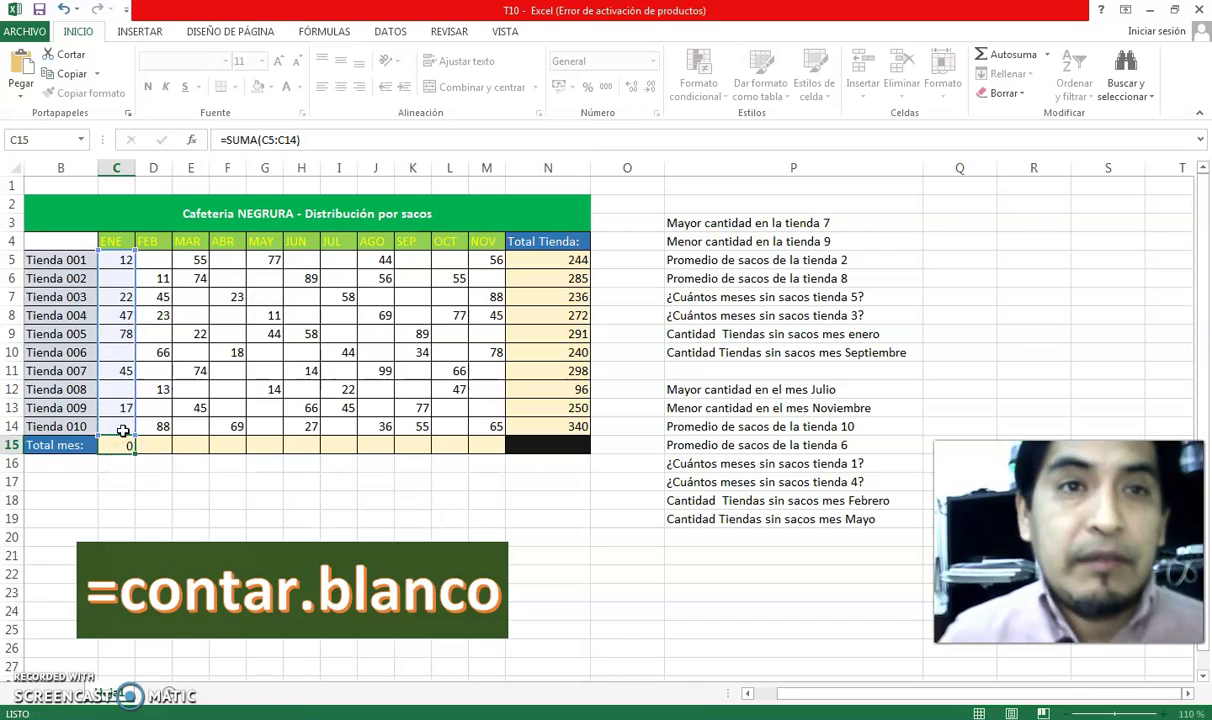
left_click(203, 481)
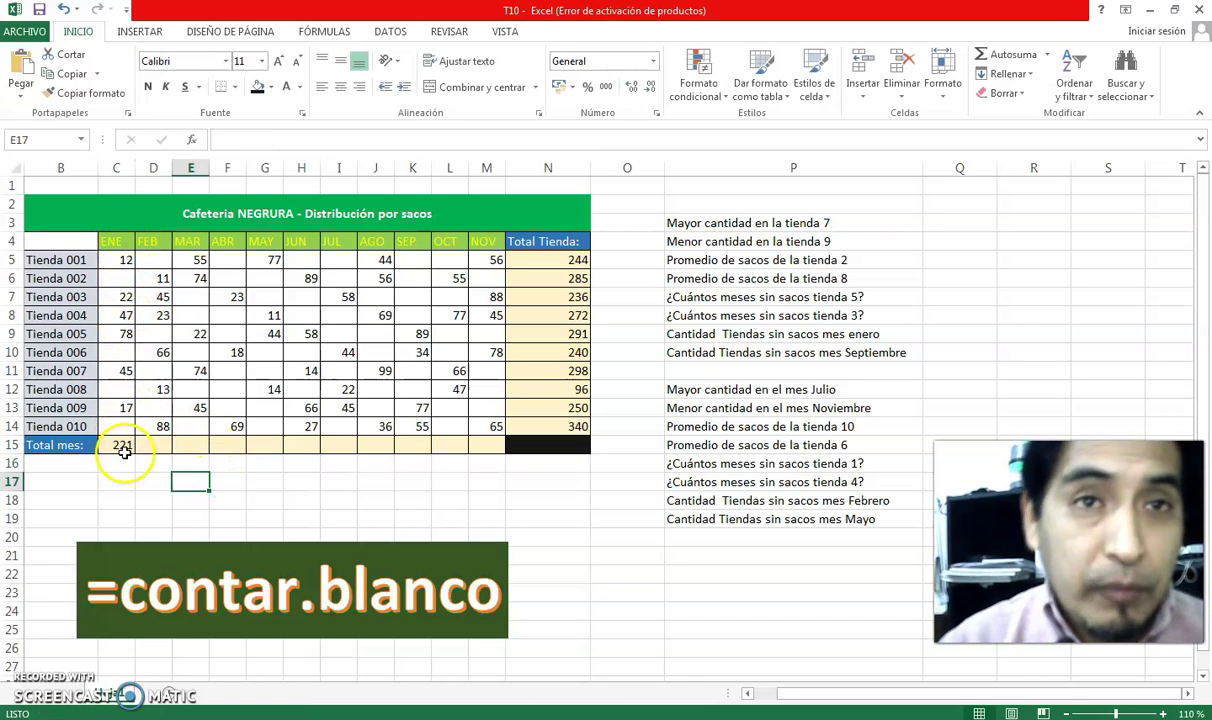
Step: Copy the SUMA formula from C15 across to M15 for the remaining months
left_click(118, 444)
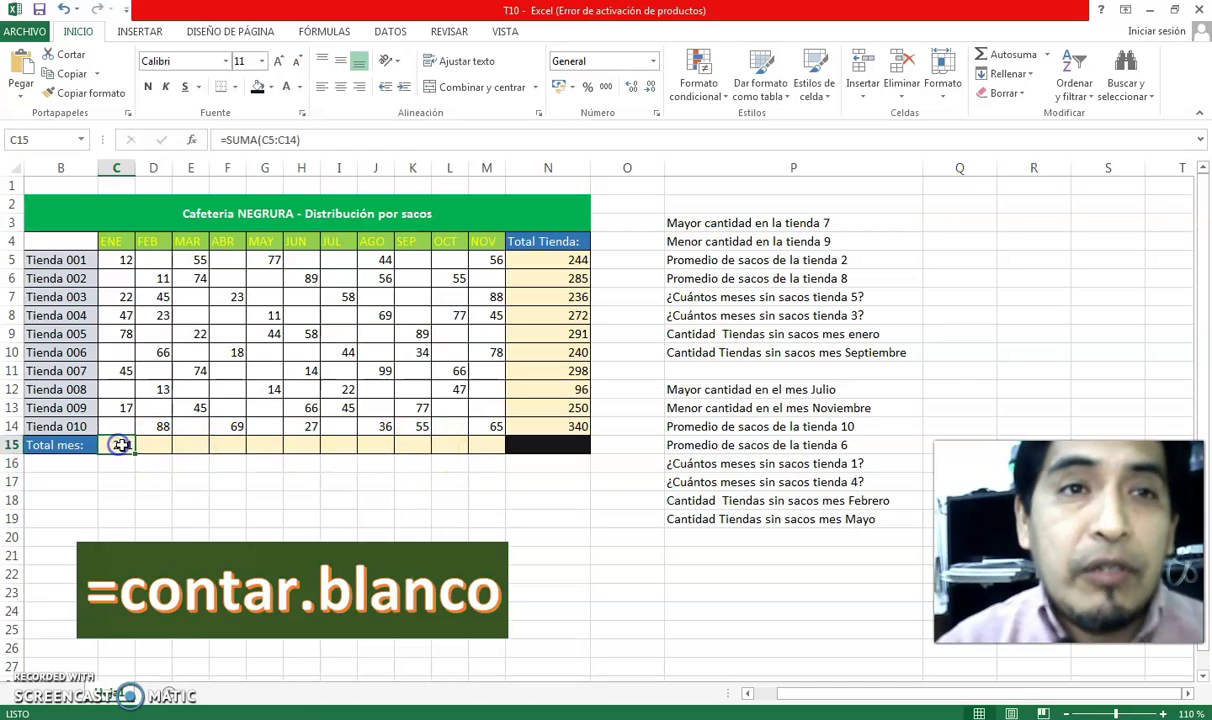
left_click_drag(135, 455, 496, 456)
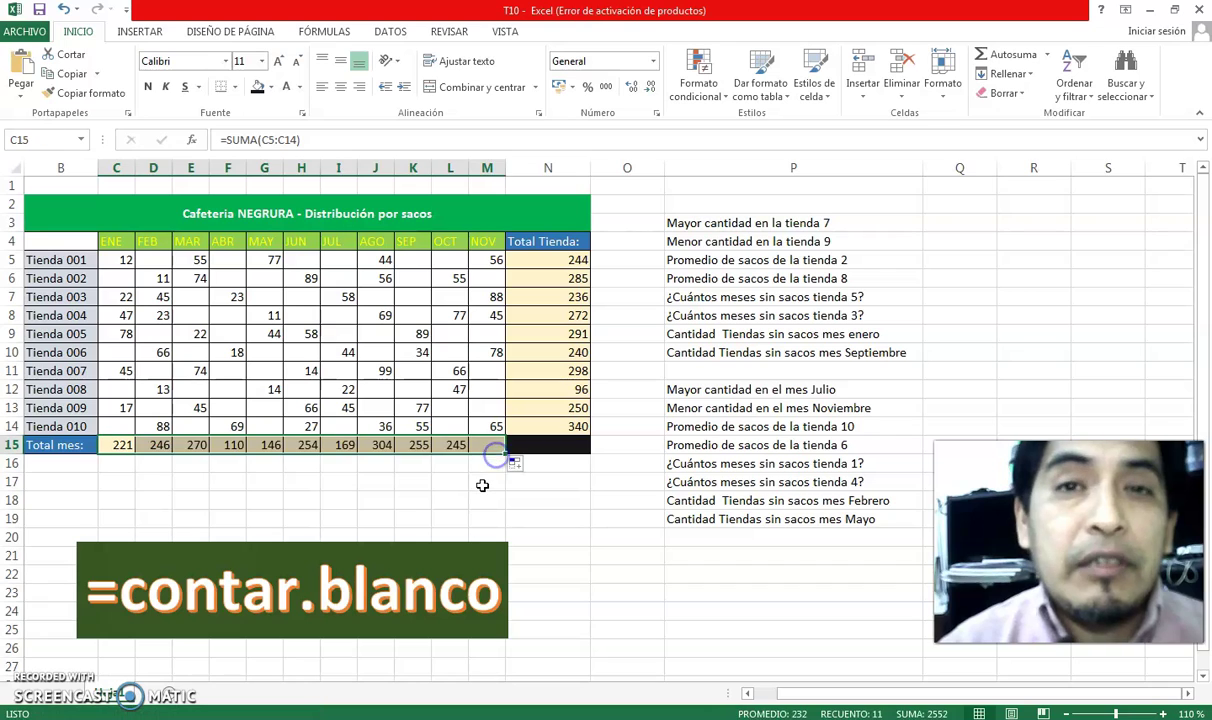
left_click(482, 485)
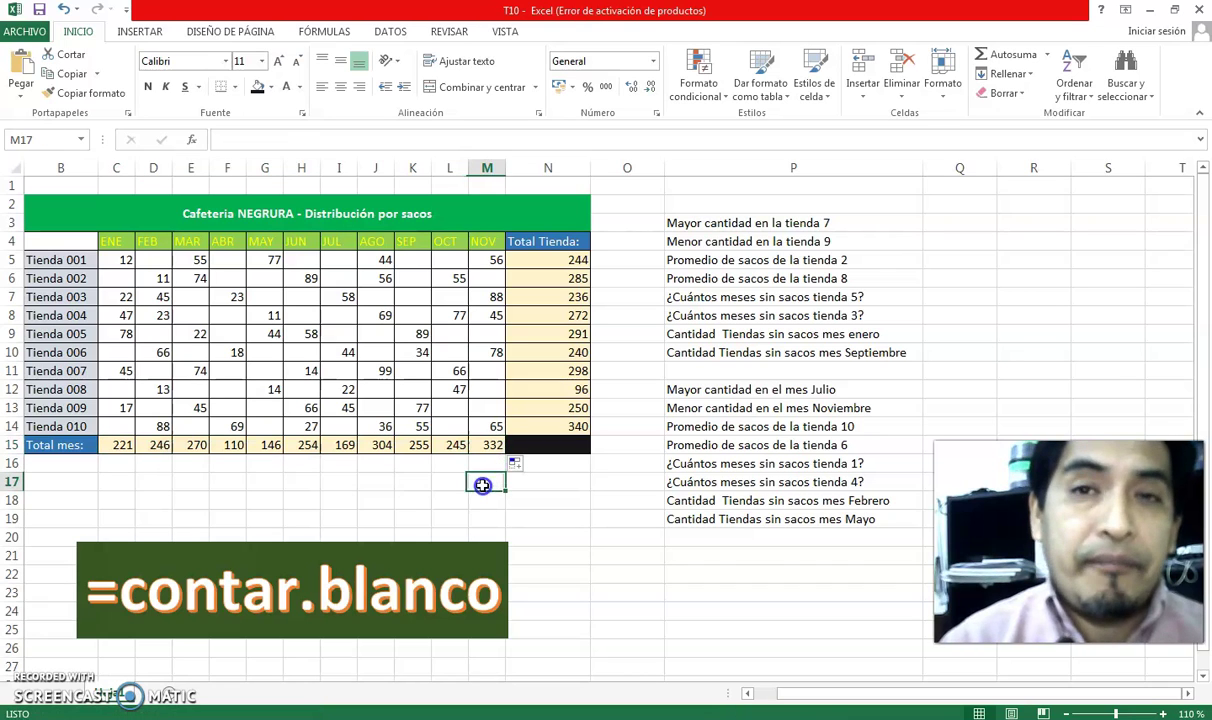
Step: Calculate the grand total of all stores in N15 with the formula =SUMA(N5:N14)
left_click(608, 488)
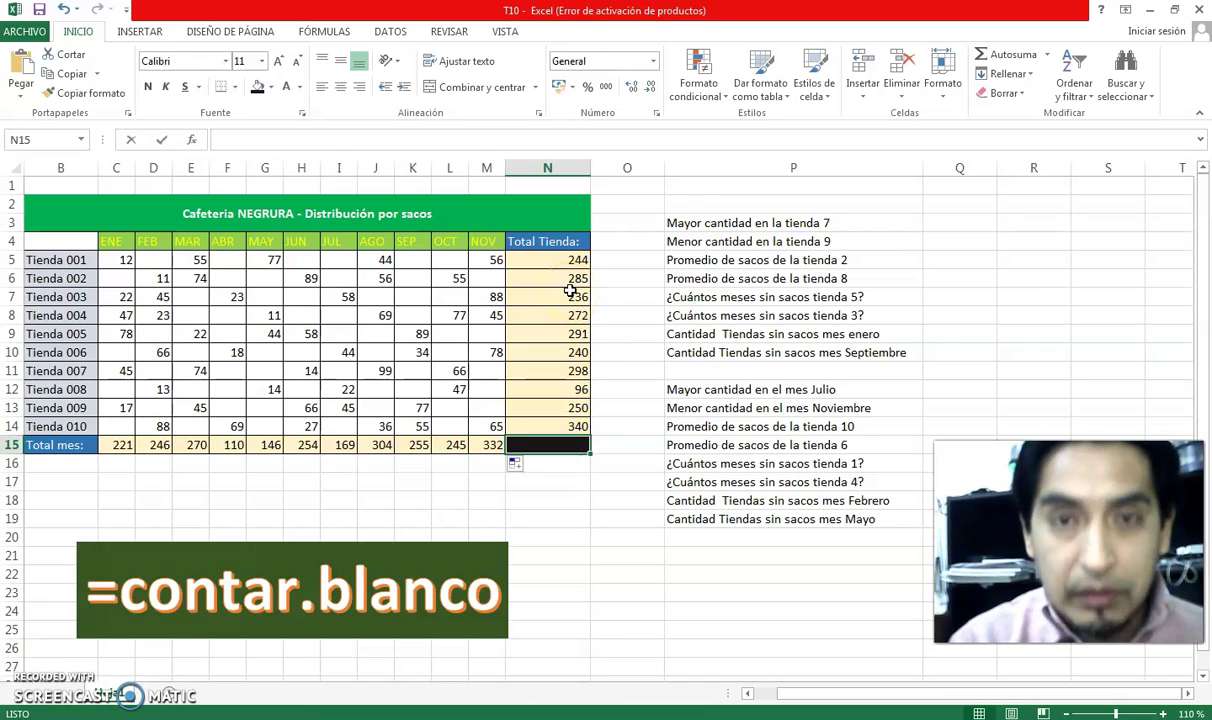
type("=SUMAR")
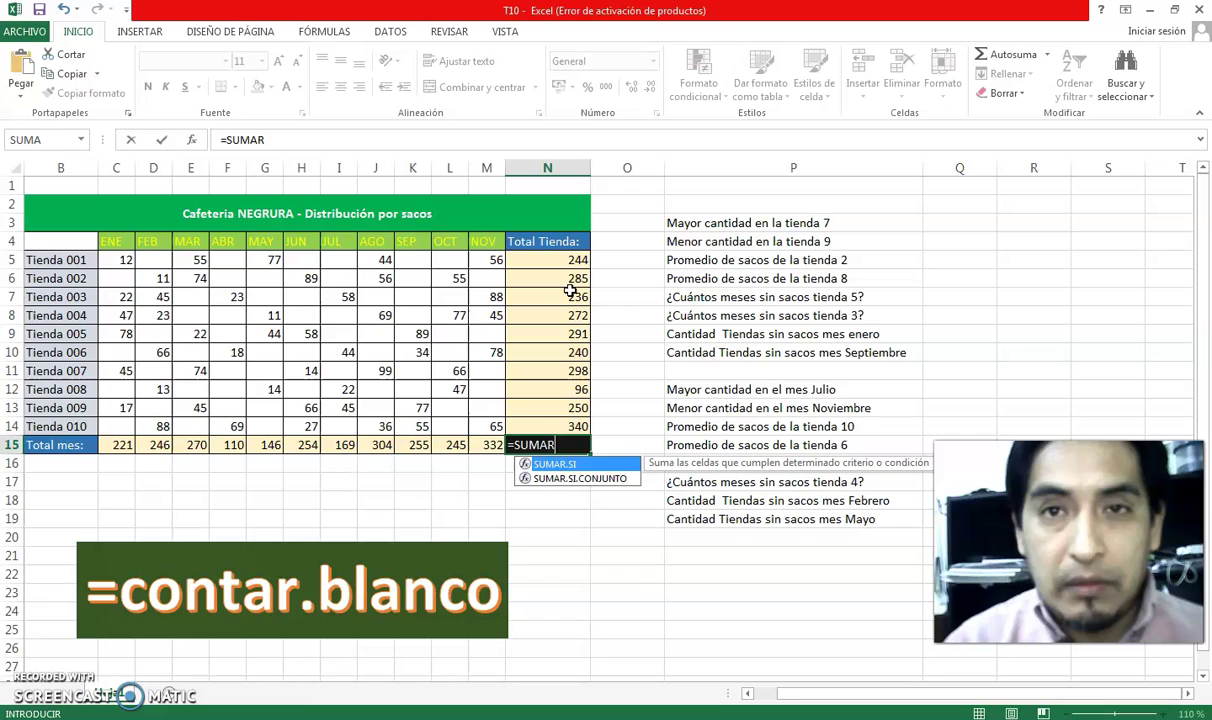
key("BackSpace")
type("(")
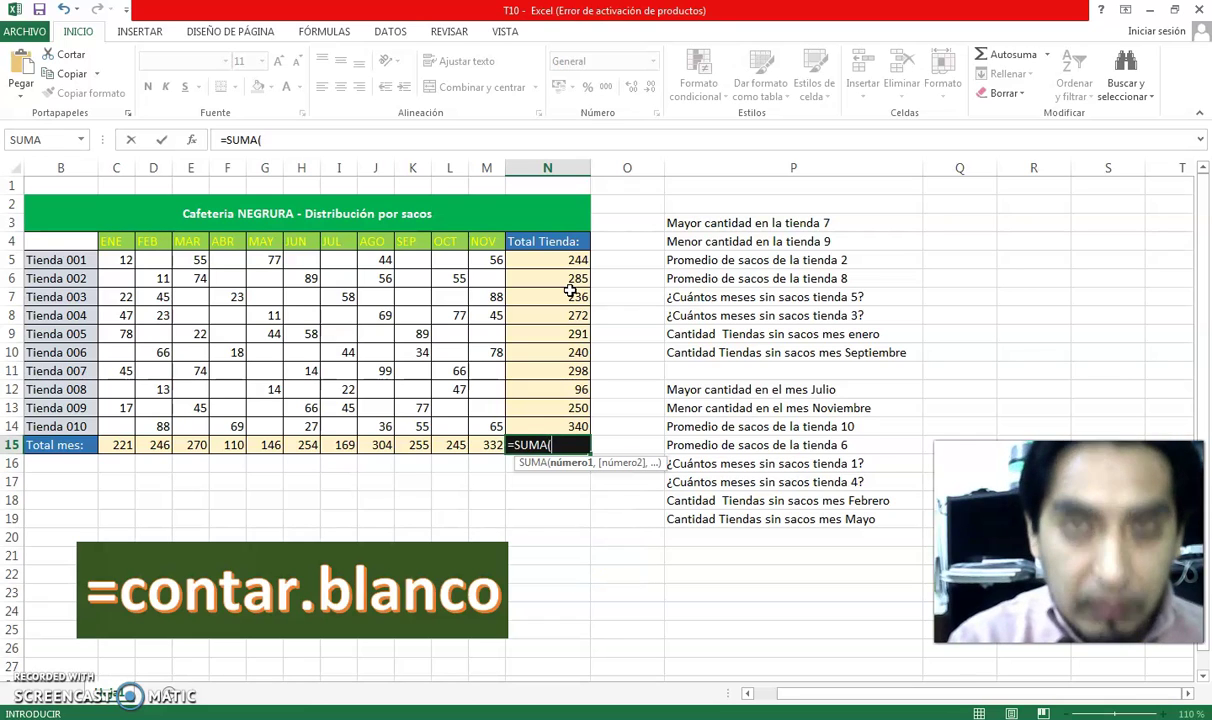
left_click_drag(572, 260, 576, 426)
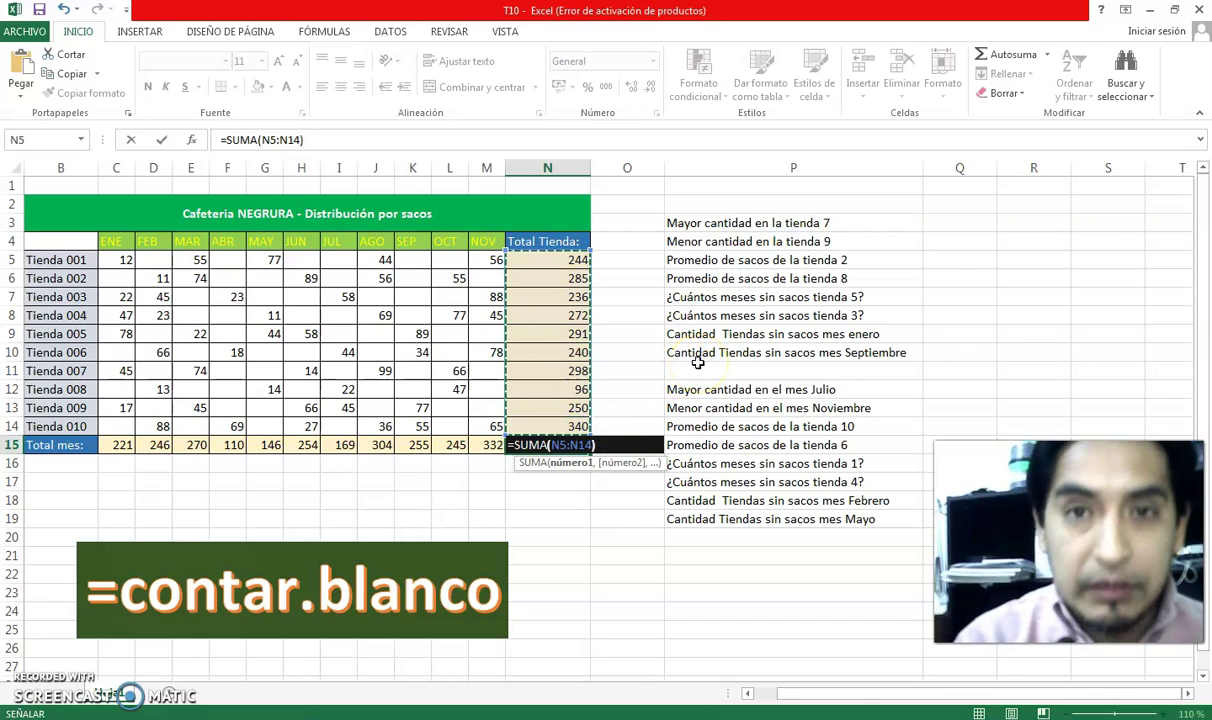
key("Return")
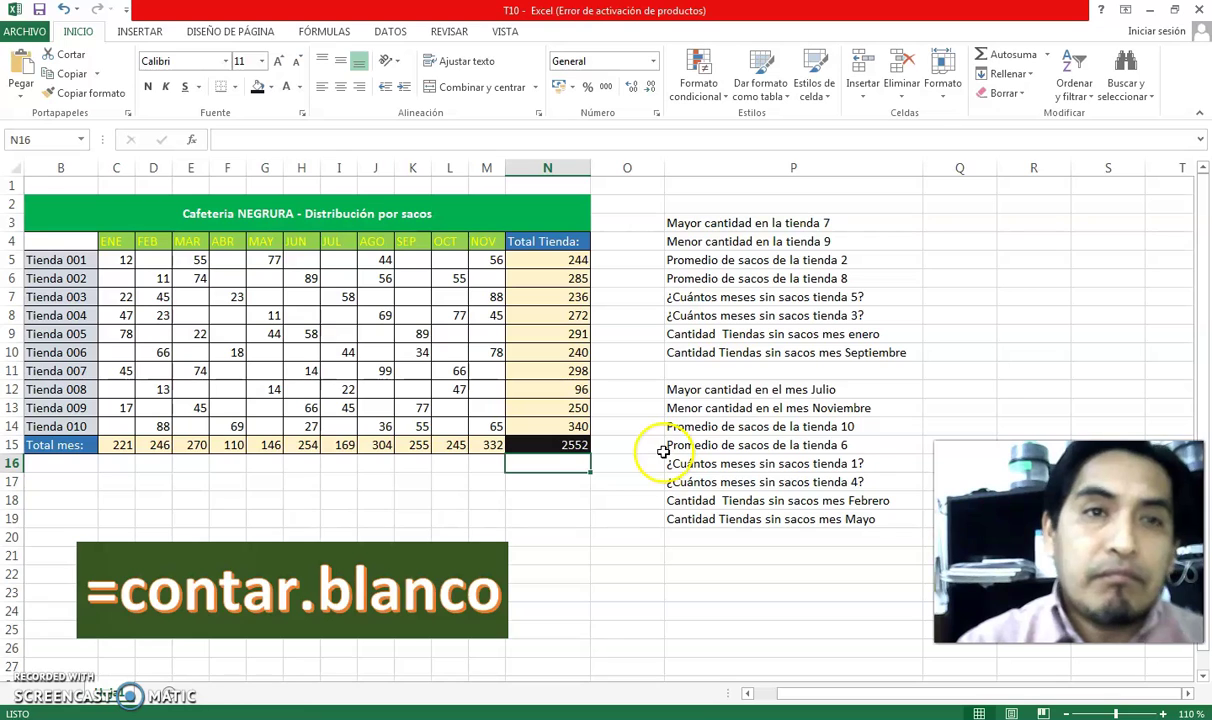
left_click(617, 497)
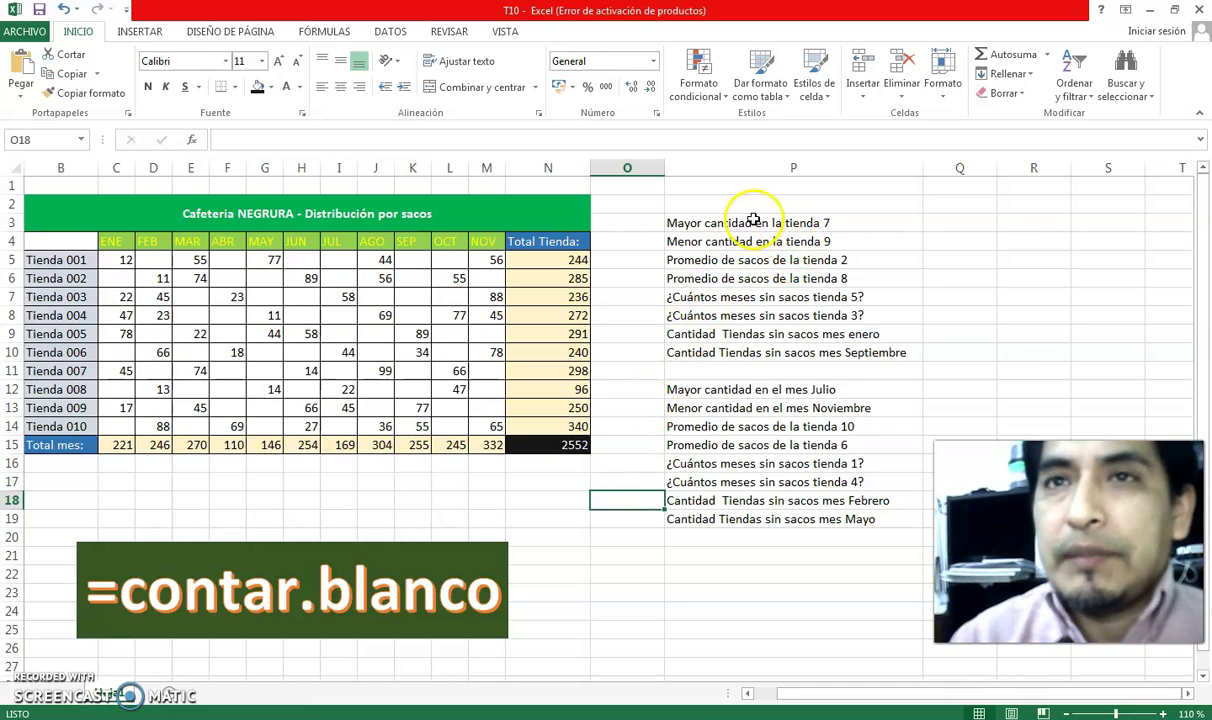
Step: Apply all borders to the two question blocks with their answer cells, P3:Q10 and P12:Q19
left_click_drag(693, 222, 963, 349)
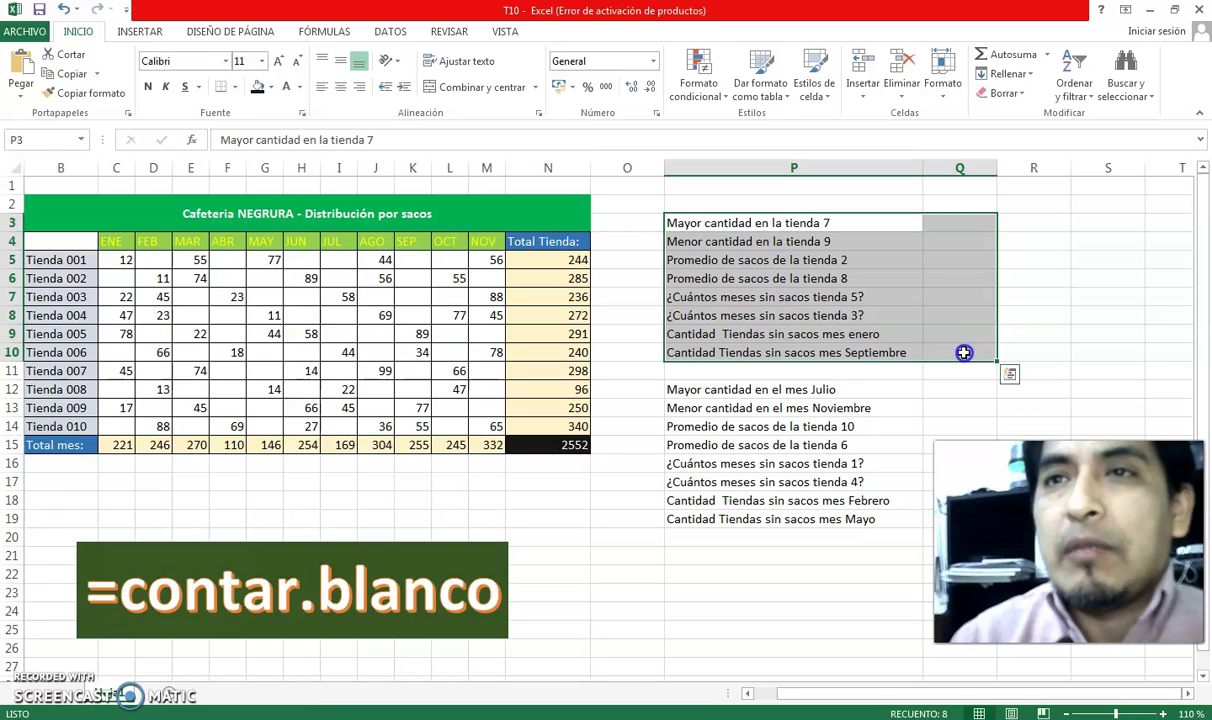
left_click(237, 88)
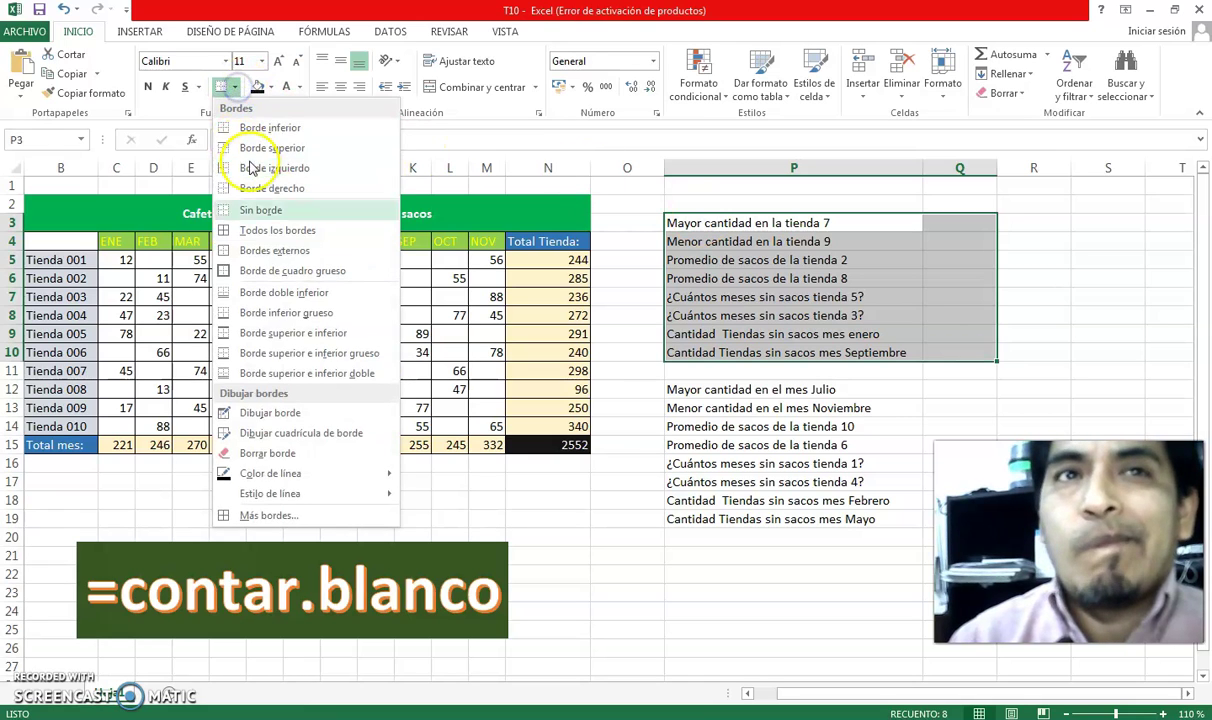
left_click(265, 228)
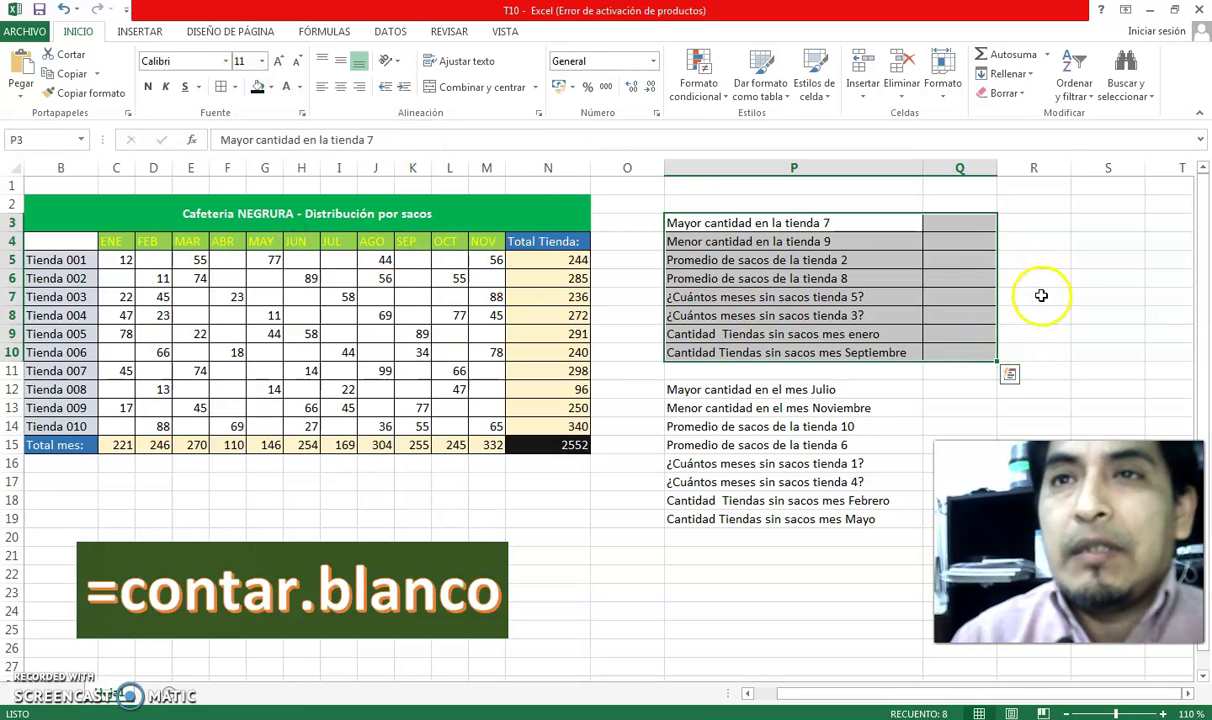
left_click(1038, 290)
left_click_drag(687, 389, 960, 518)
left_click(226, 88)
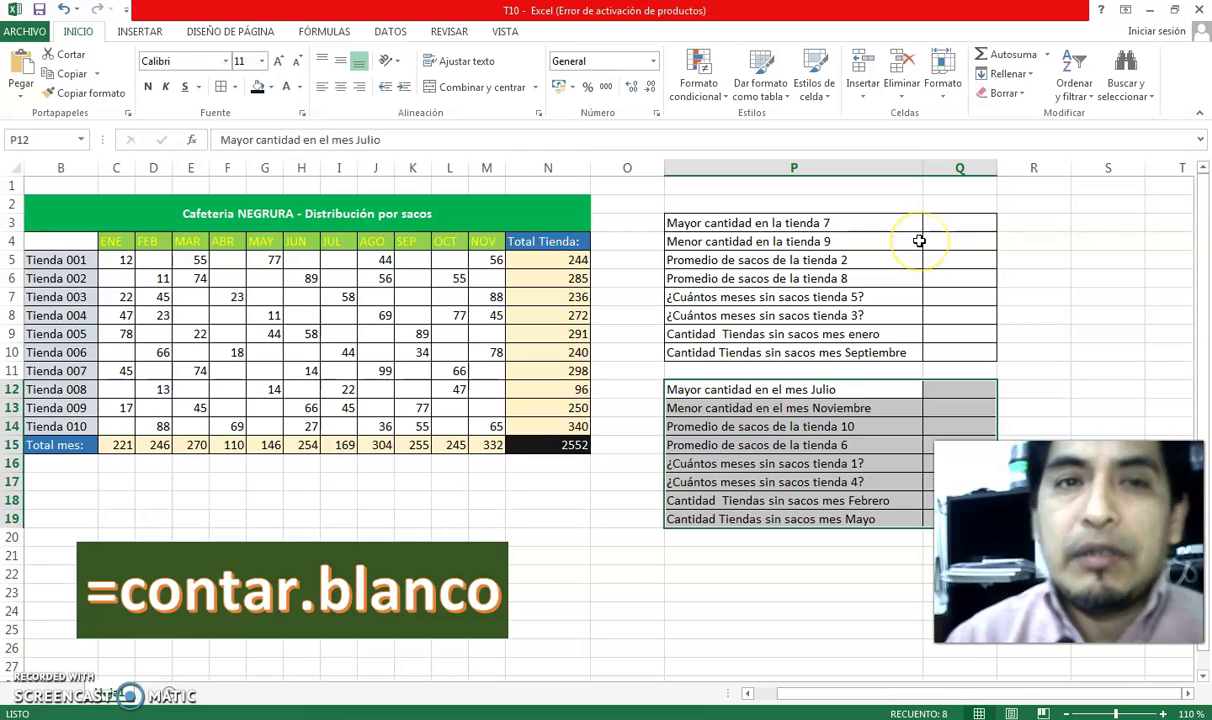
left_click(890, 263)
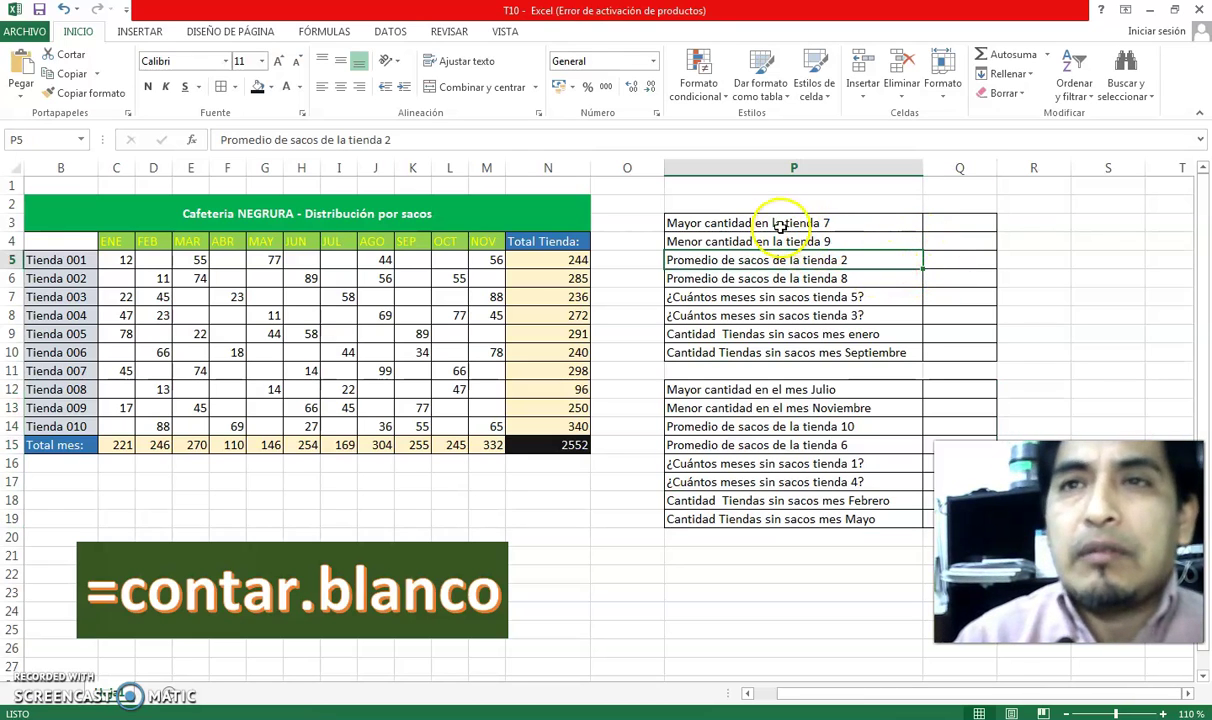
Step: Fill the first block of questions, P3:P10, with light blue-gray
left_click_drag(708, 228, 861, 353)
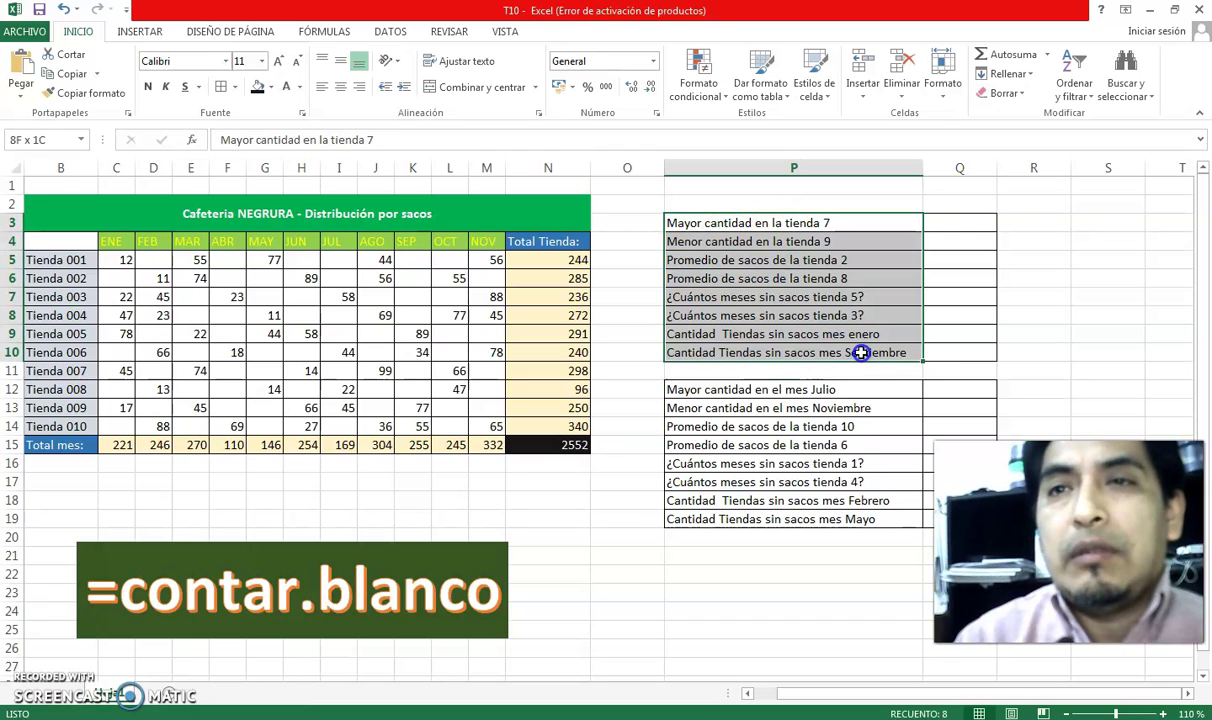
left_click(271, 87)
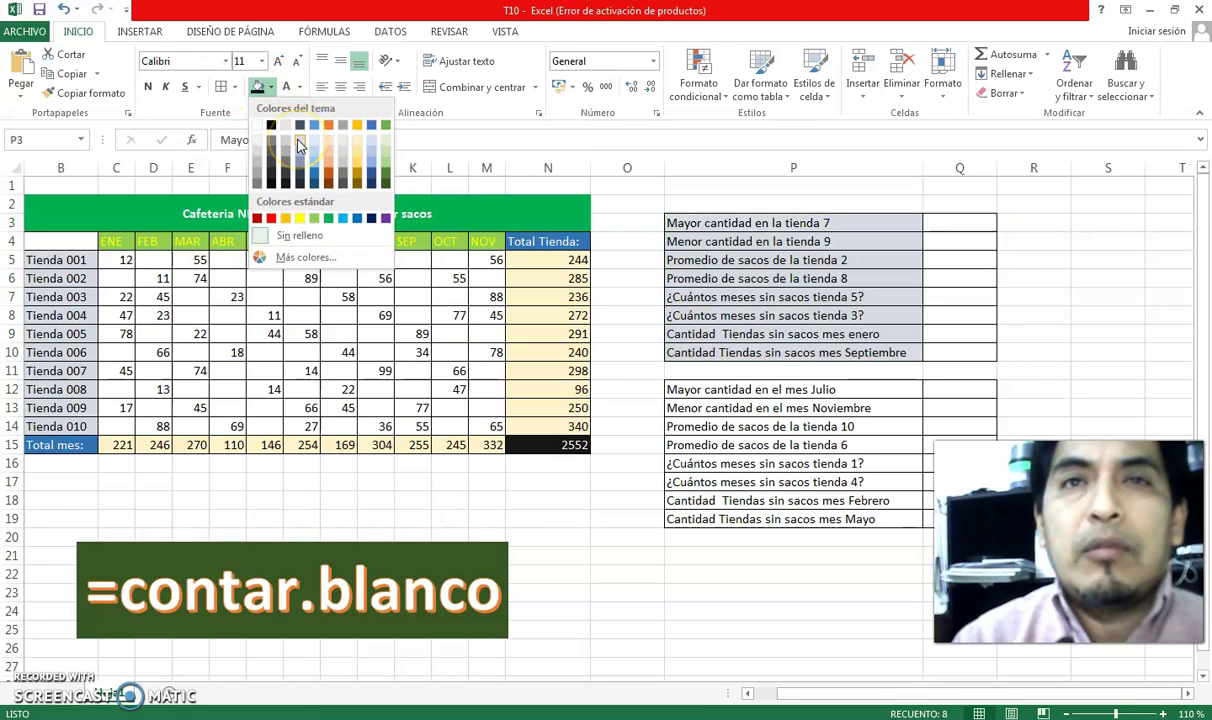
left_click(297, 143)
left_click(840, 297)
Step: Fill the question "Menor cantidad en la tienda 9" in P4 with light orange
left_click(834, 243)
left_click(270, 87)
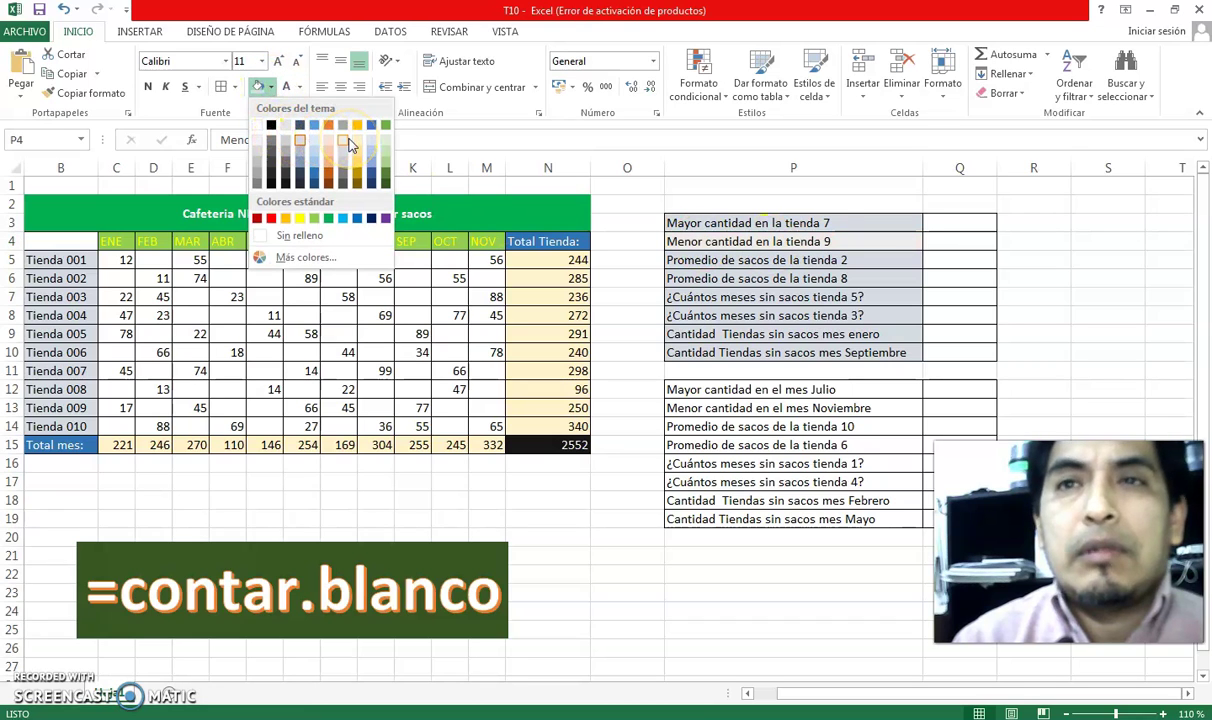
left_click(313, 125)
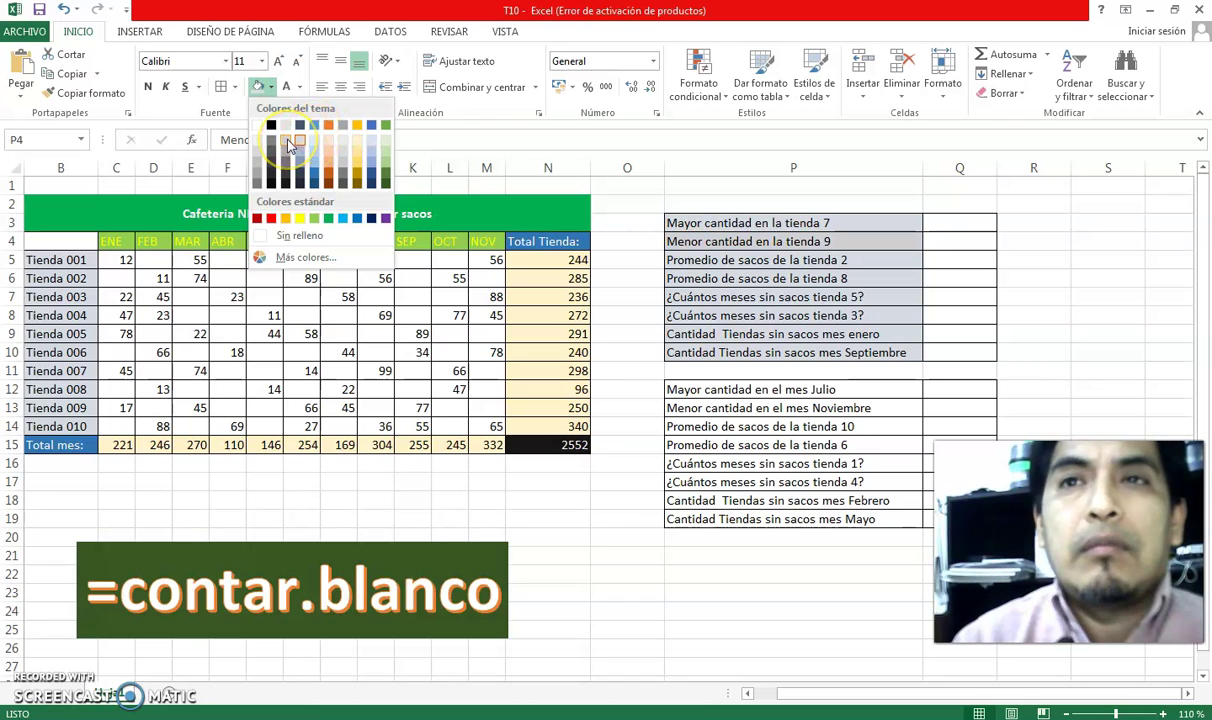
left_click(313, 160)
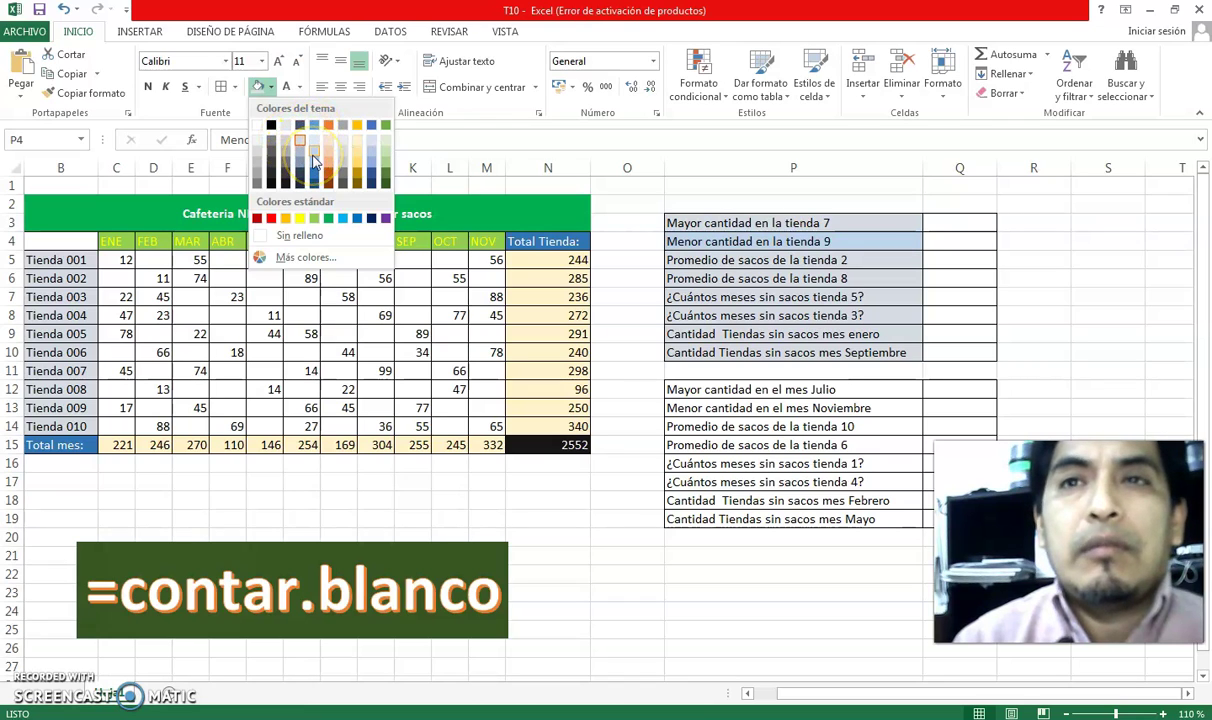
left_click(333, 143)
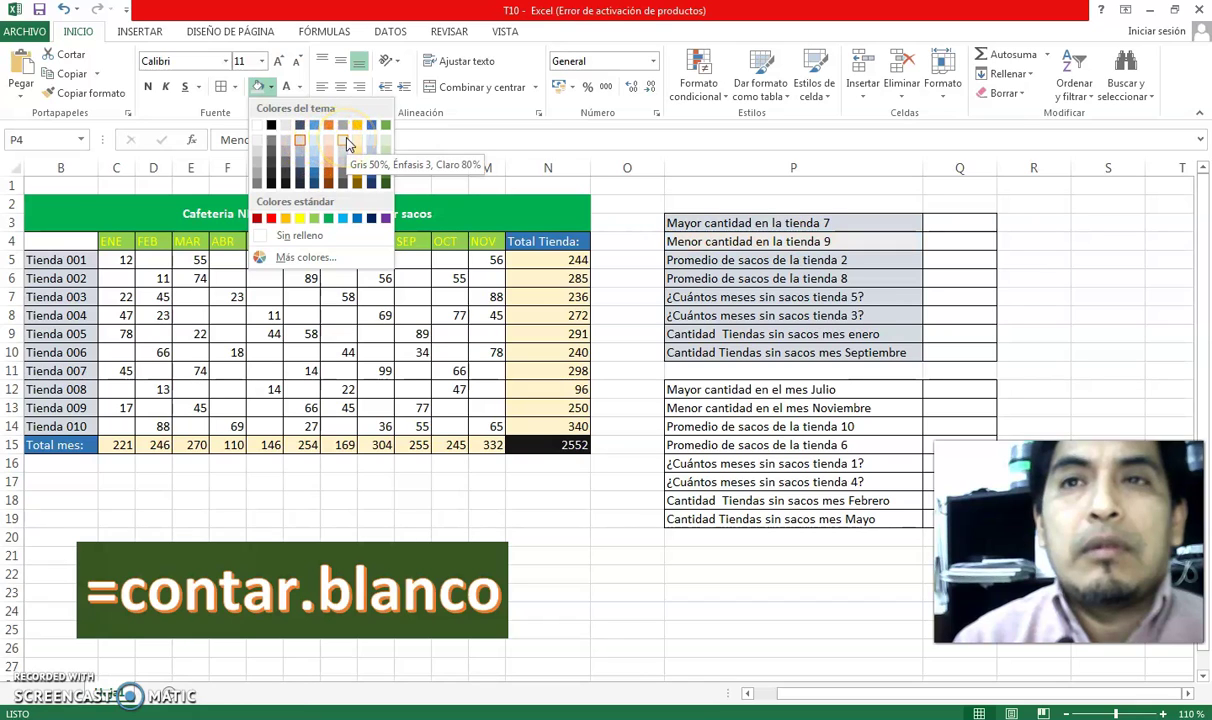
left_click(385, 145)
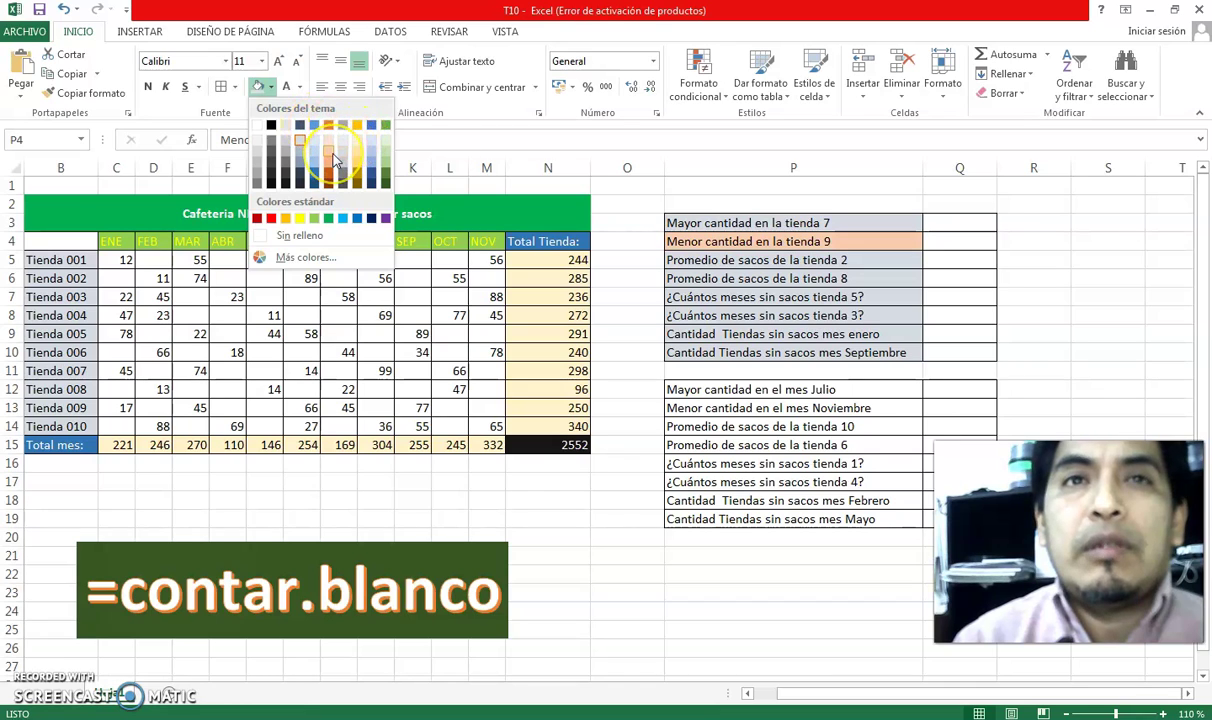
left_click(327, 143)
Step: Fill the questions in P6, P8 and P10 with the same light orange as P4
left_click(750, 279)
left_click(255, 86)
left_click(829, 315)
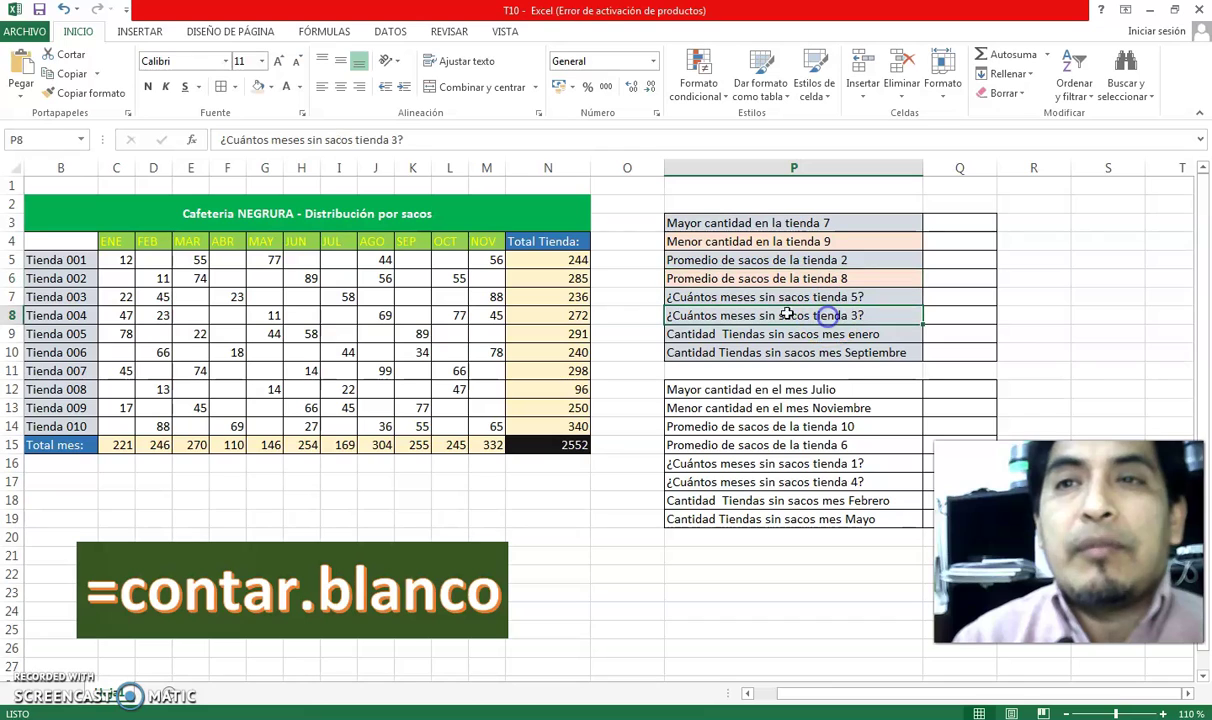
left_click(256, 87)
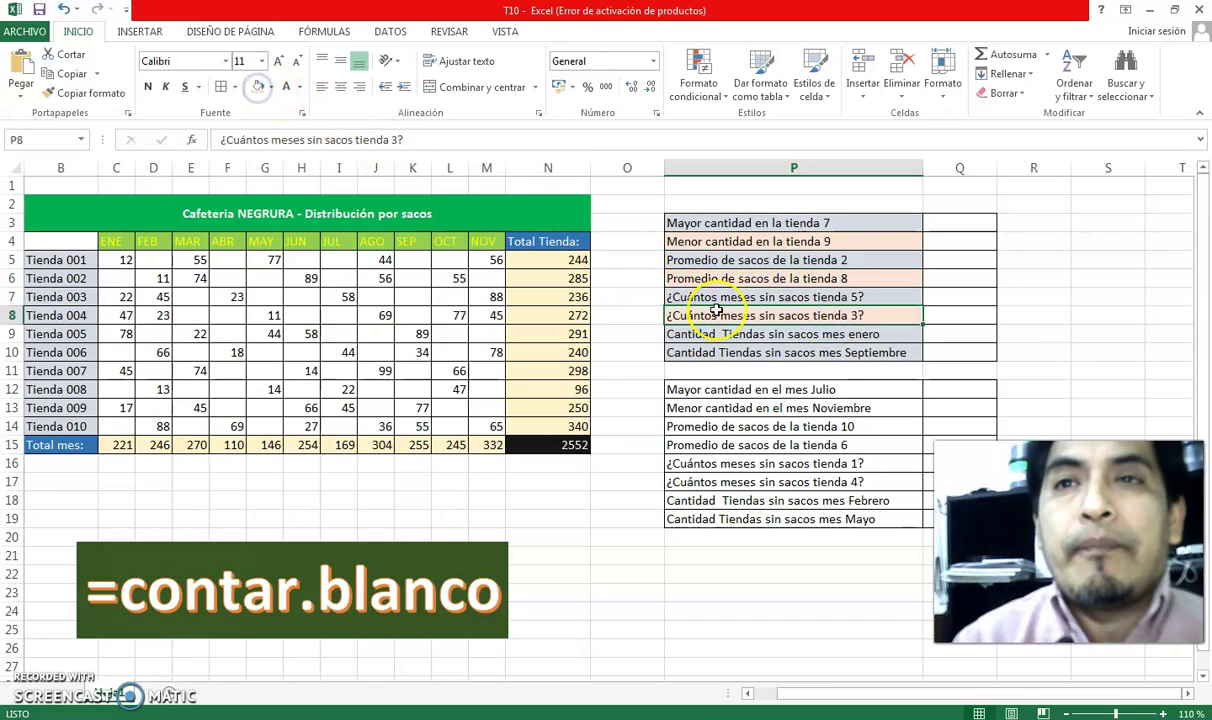
left_click(800, 353)
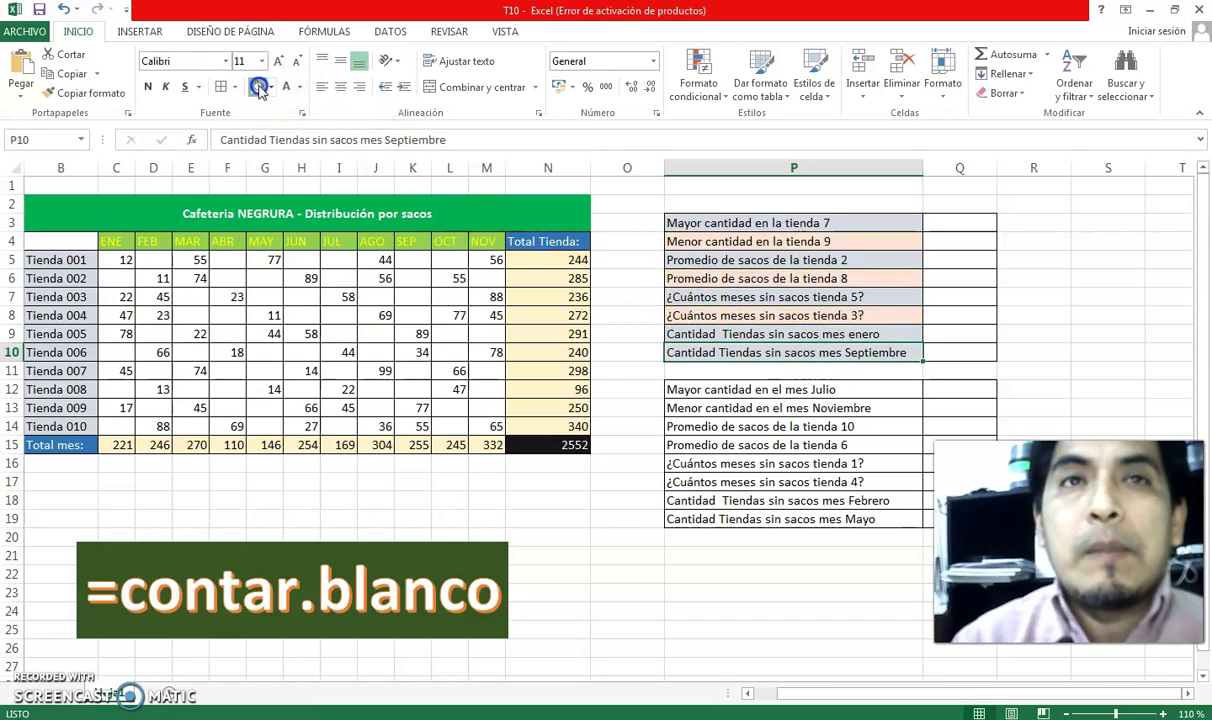
left_click(1036, 228)
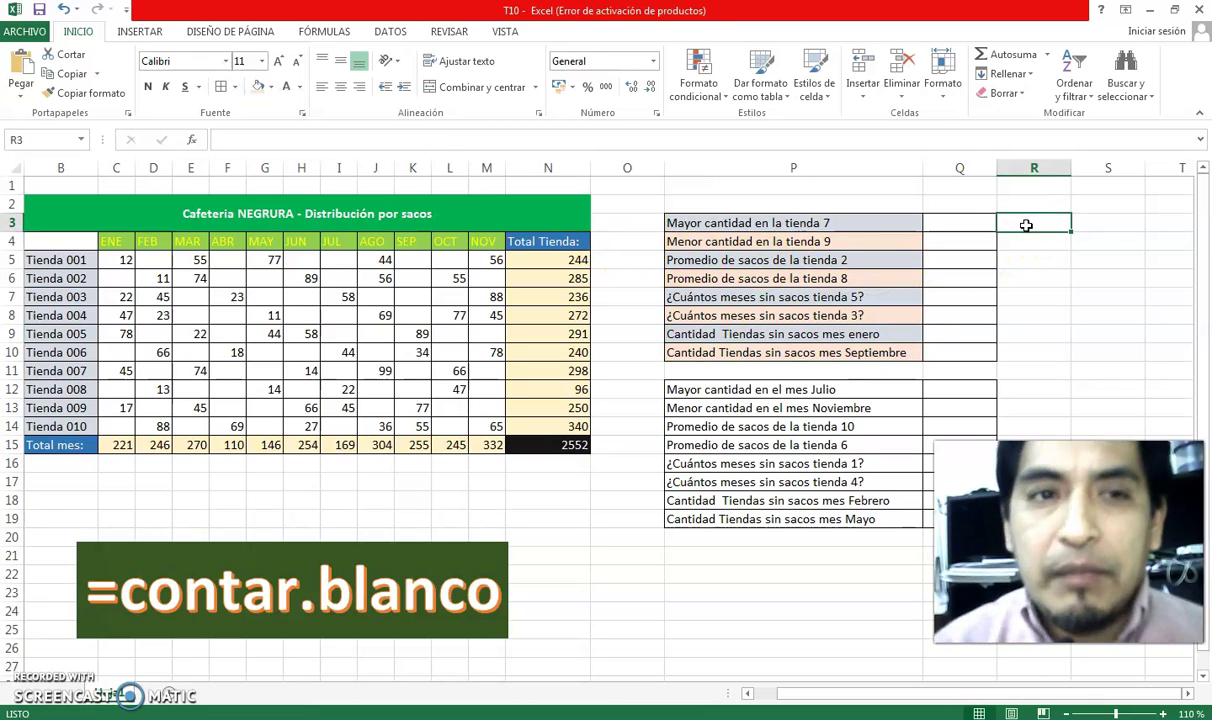
Step: Calculate the largest quantity of tienda 7 in Q3 with the formula =MAX(C11:M11)
left_click(963, 226)
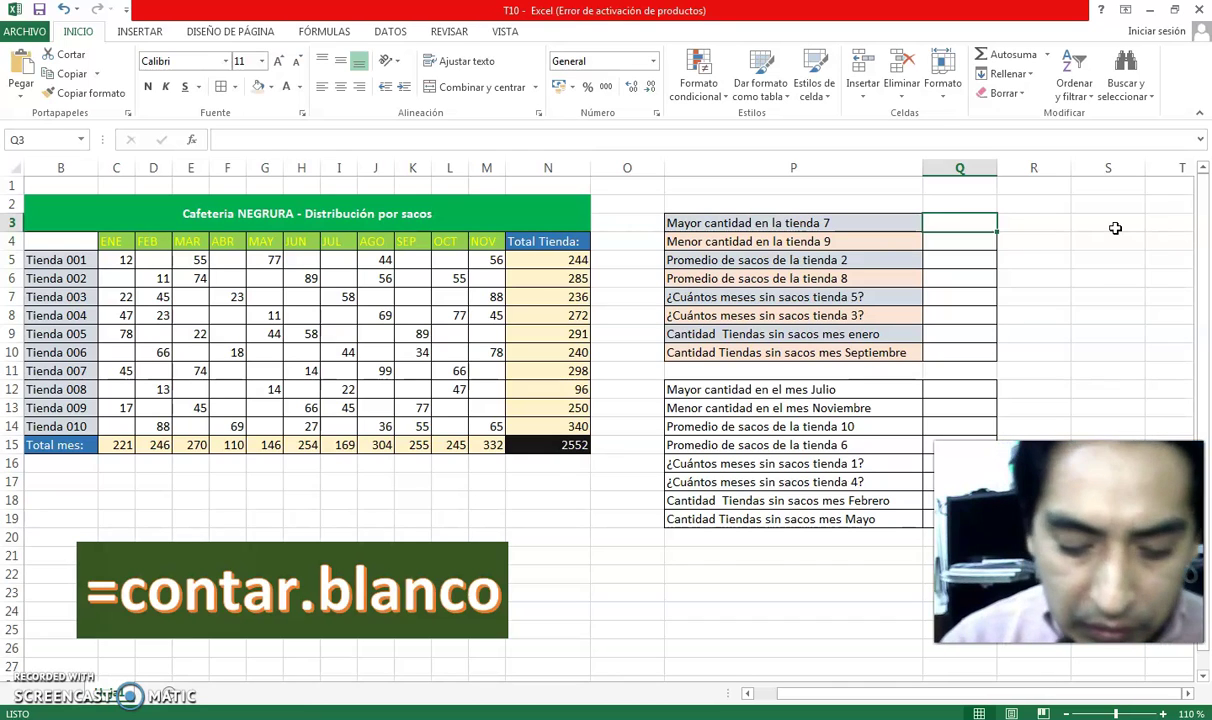
type("=")
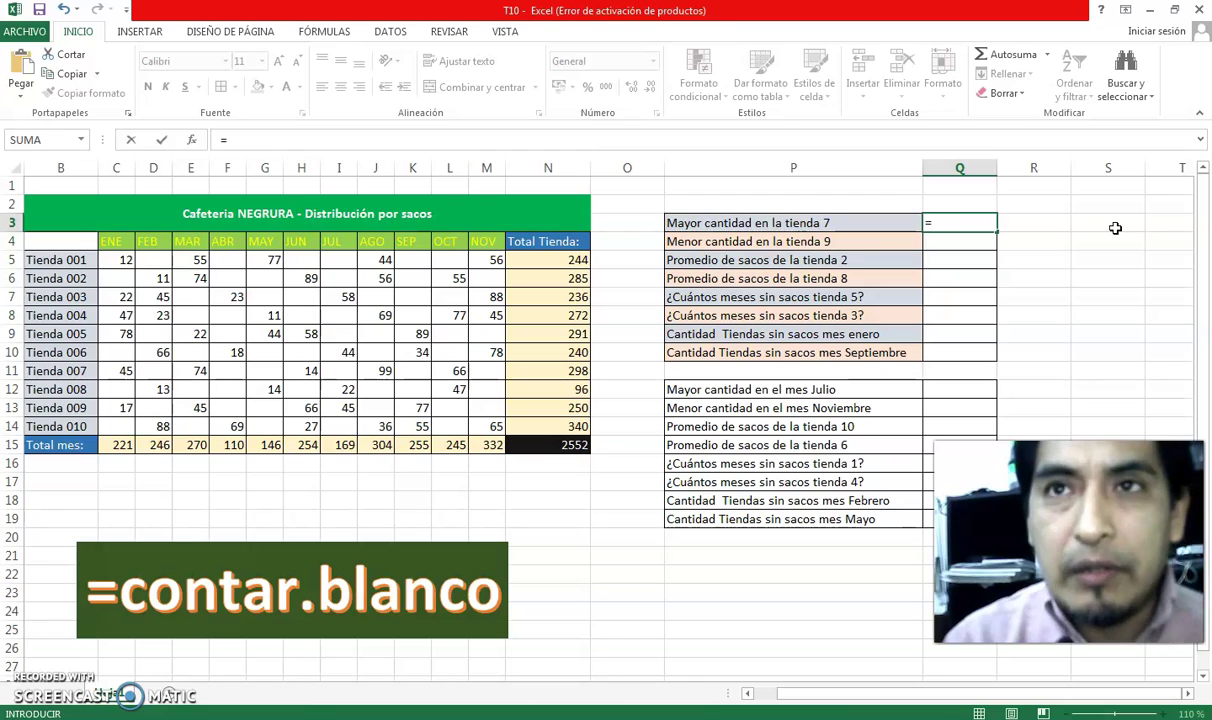
type("m")
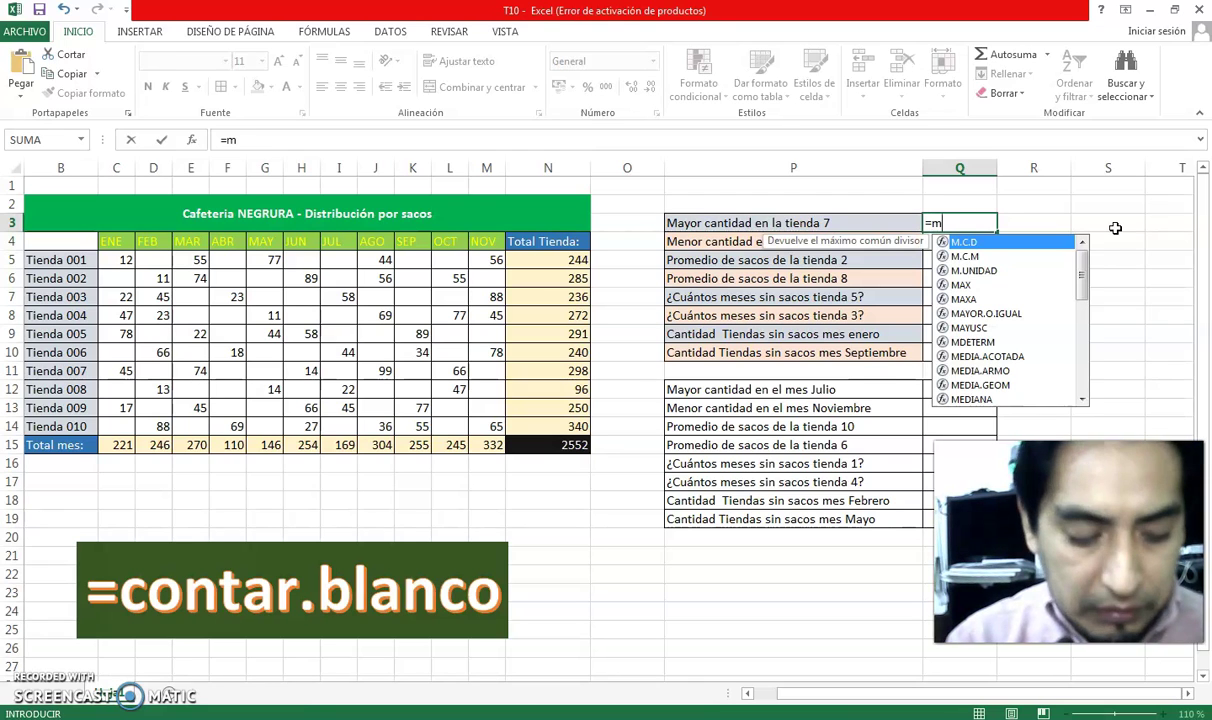
type("ax")
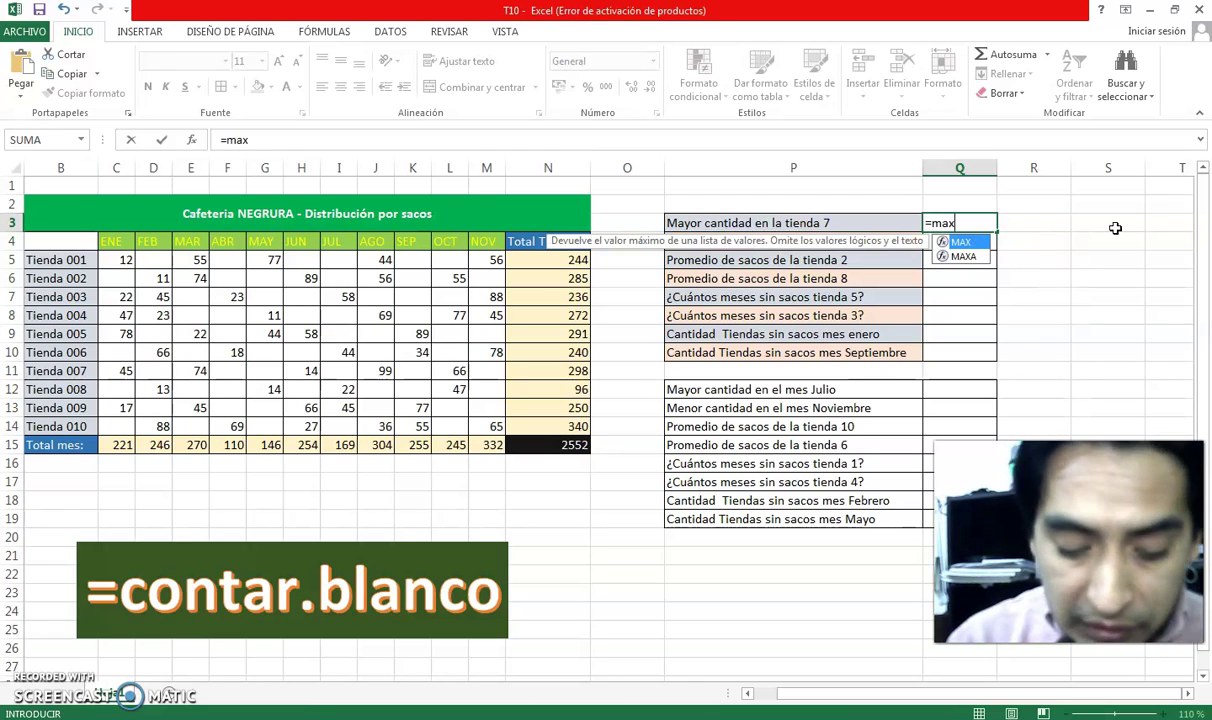
type("(")
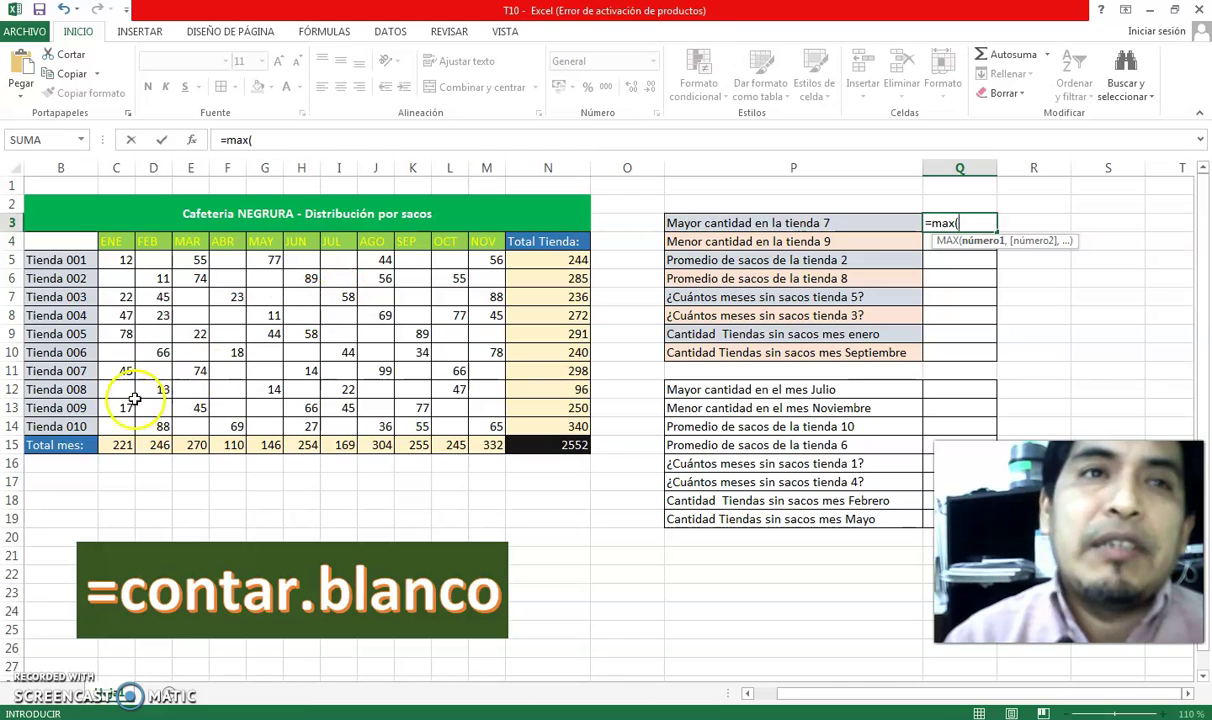
left_click(116, 370)
left_click_drag(116, 370, 483, 371)
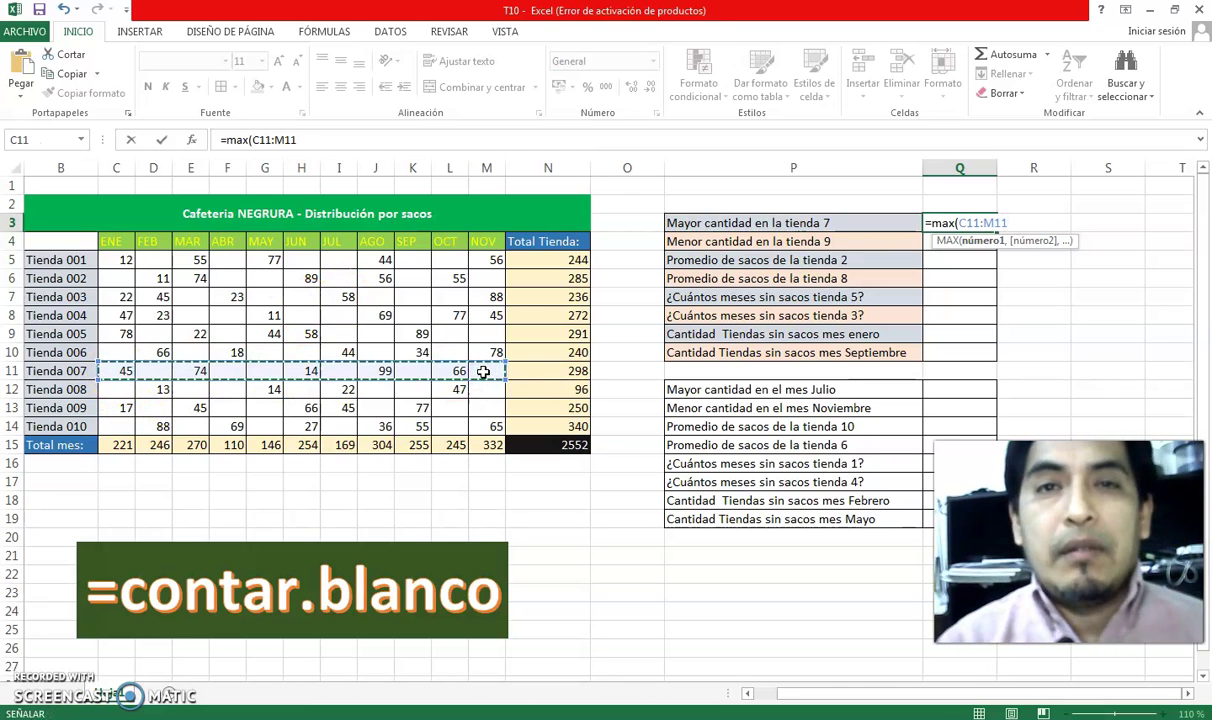
type(")")
key("Return")
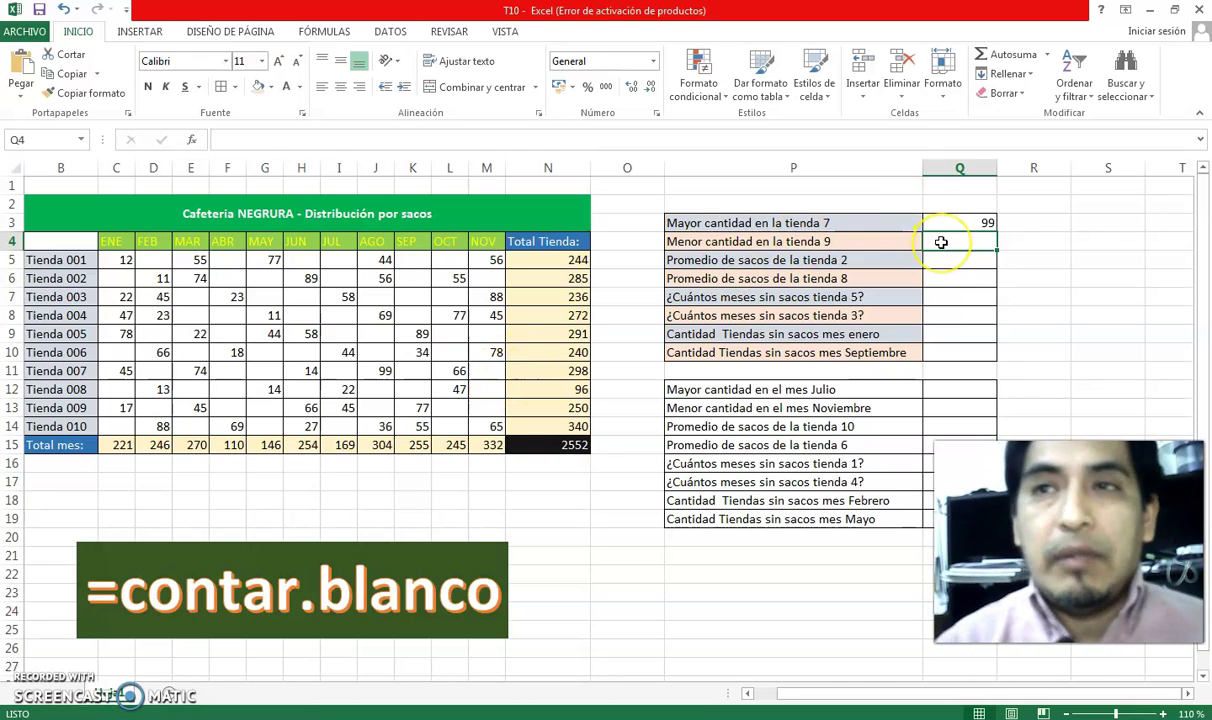
Step: Calculate the smallest quantity of tienda 9 in Q4 with the formula =MIN(C13:M13)
type("=")
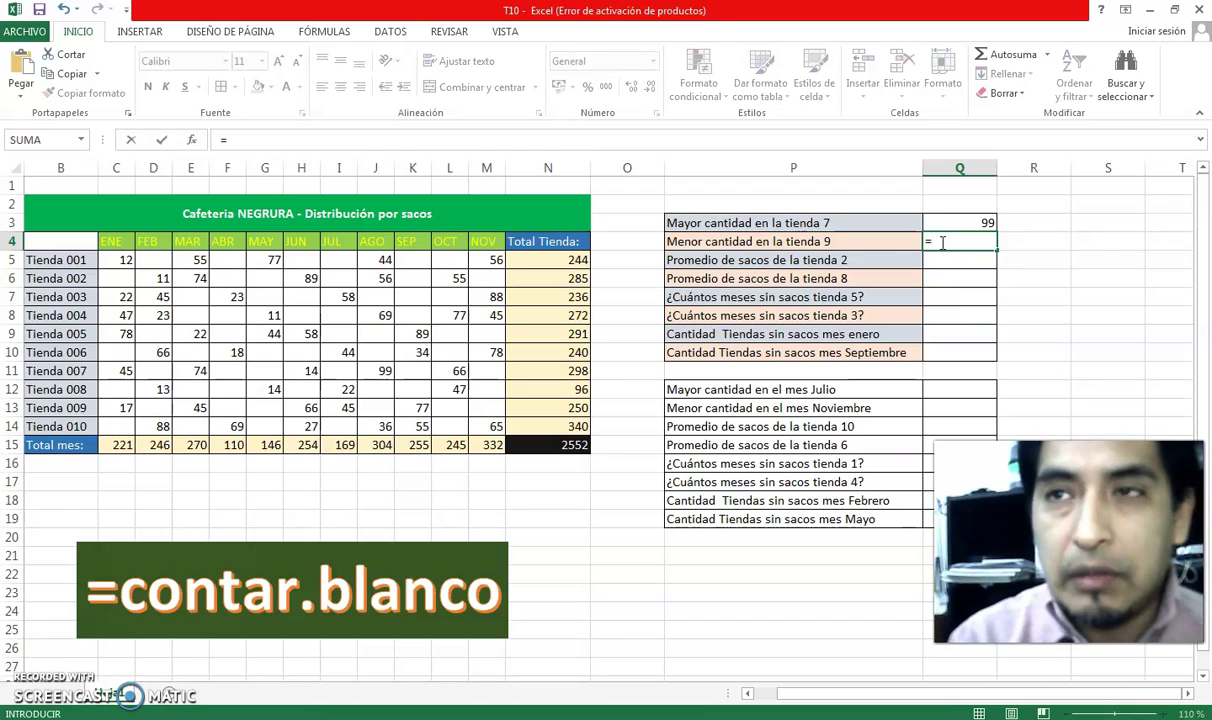
type("min")
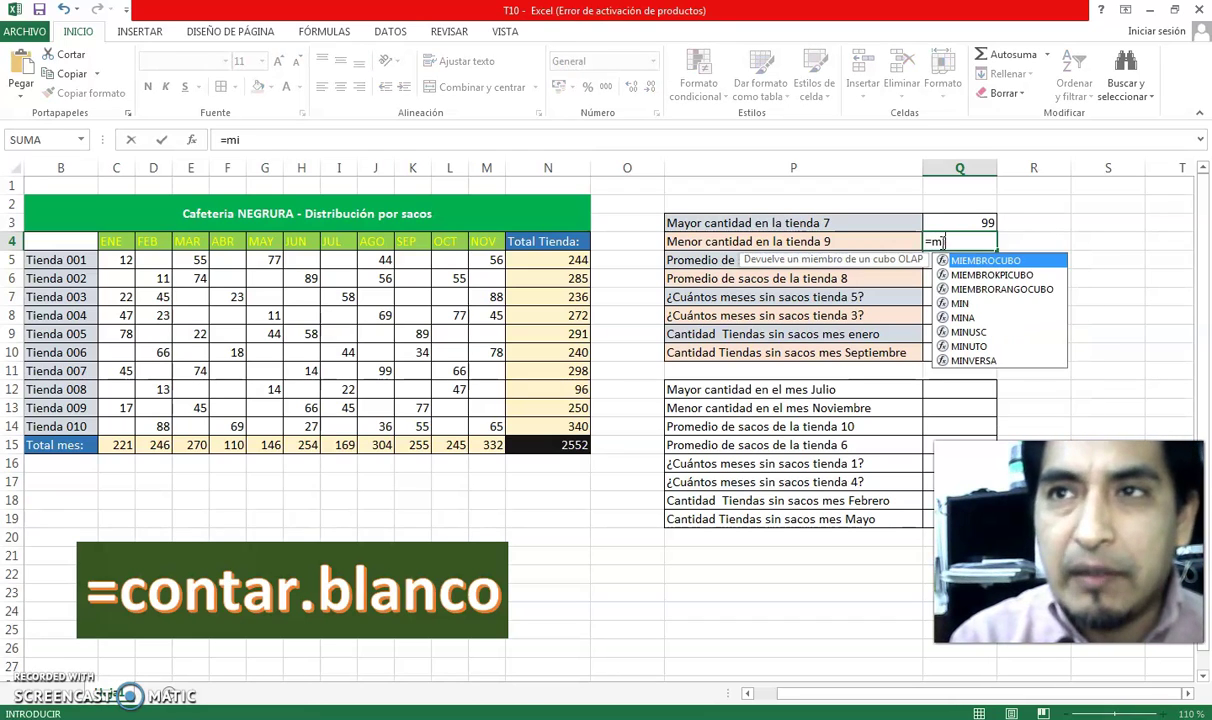
left_click(942, 243)
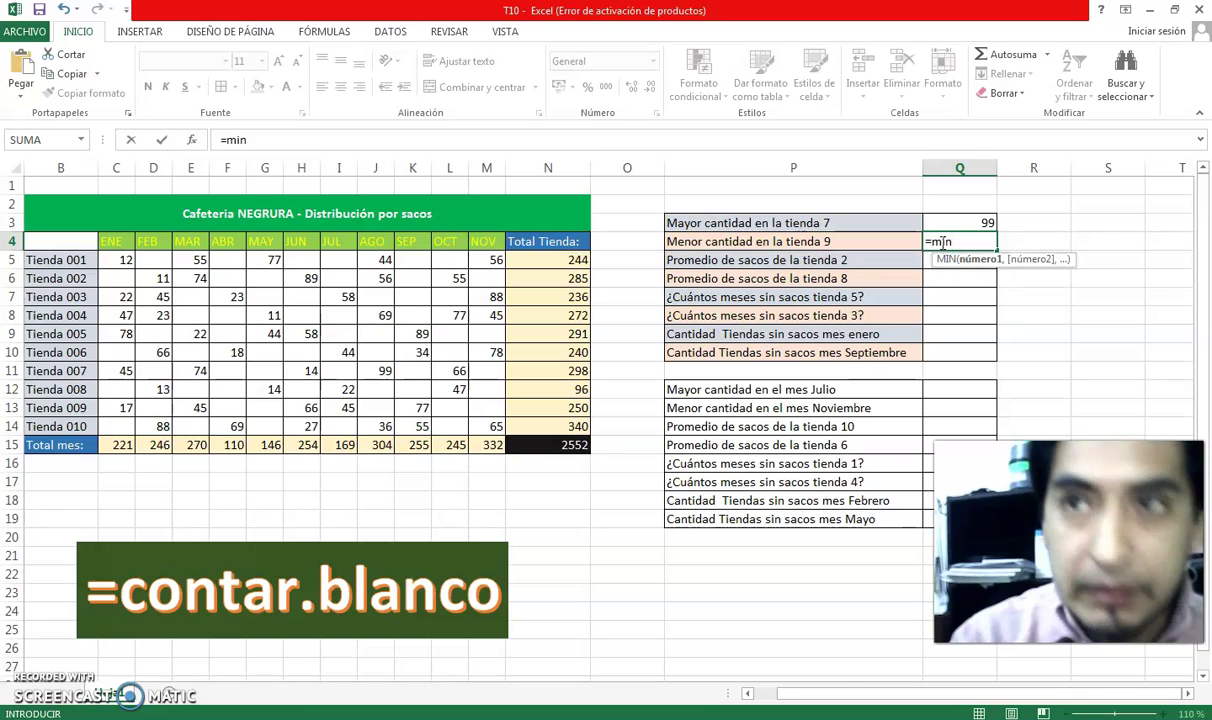
type("(")
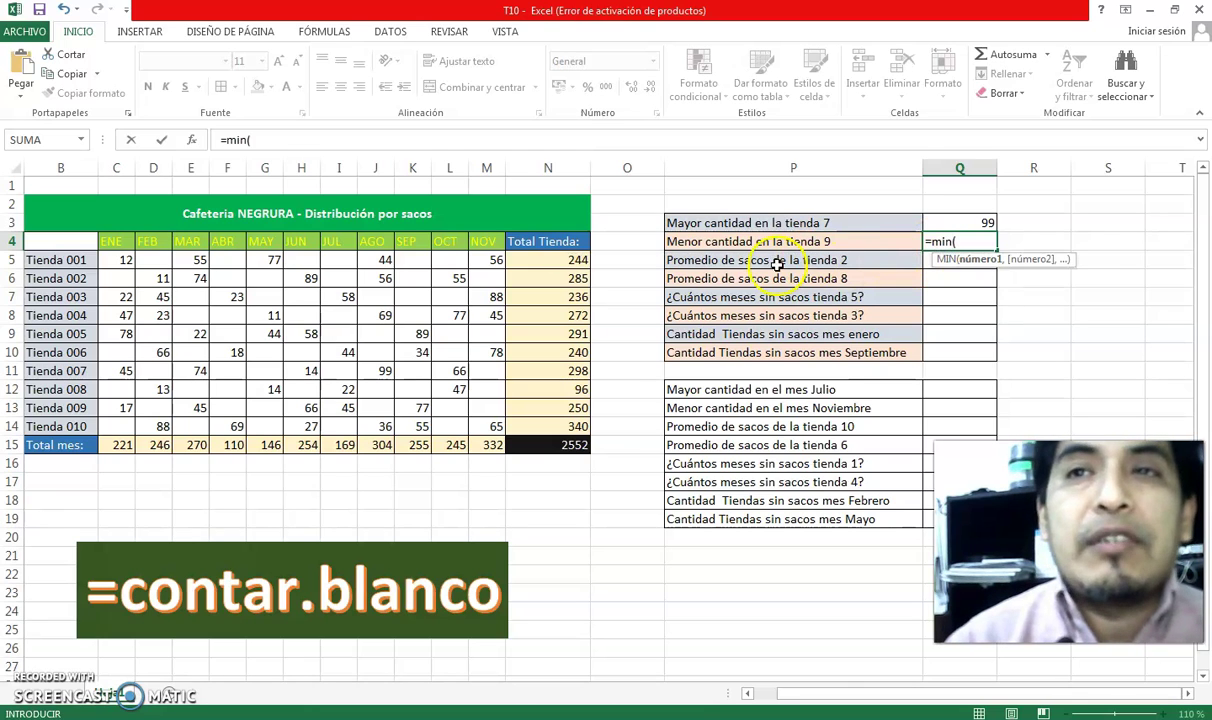
left_click(116, 408)
left_click_drag(116, 408, 473, 409)
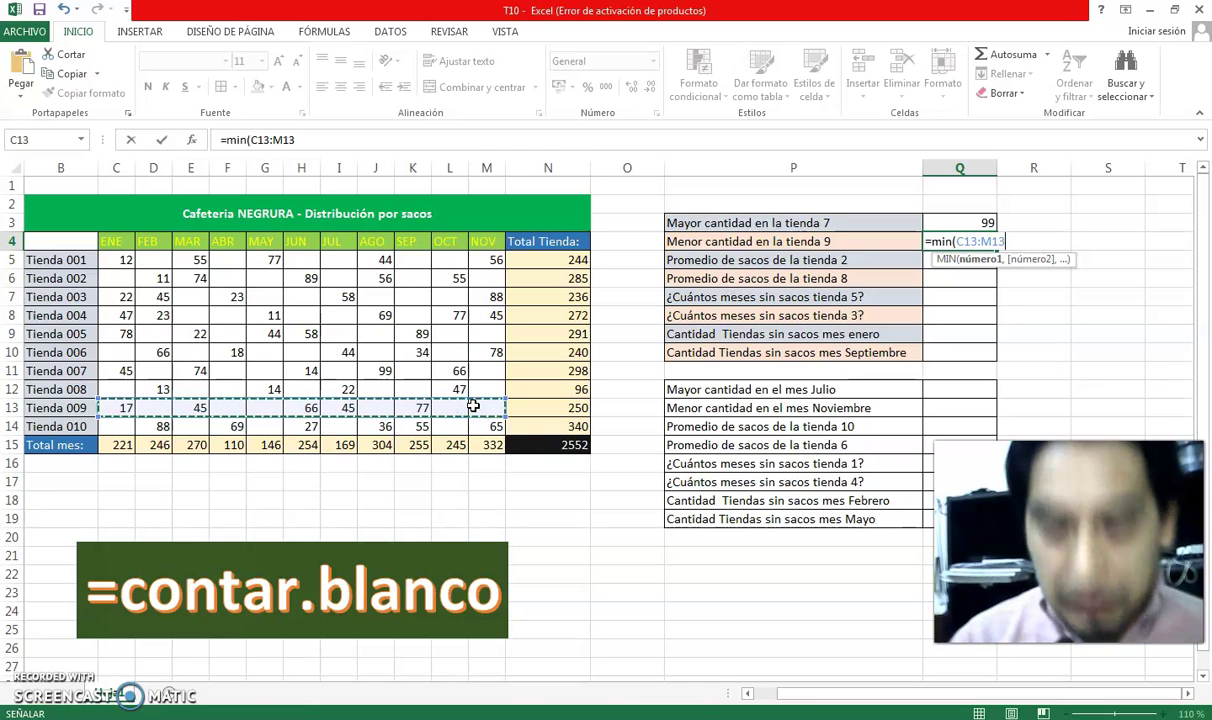
type(")")
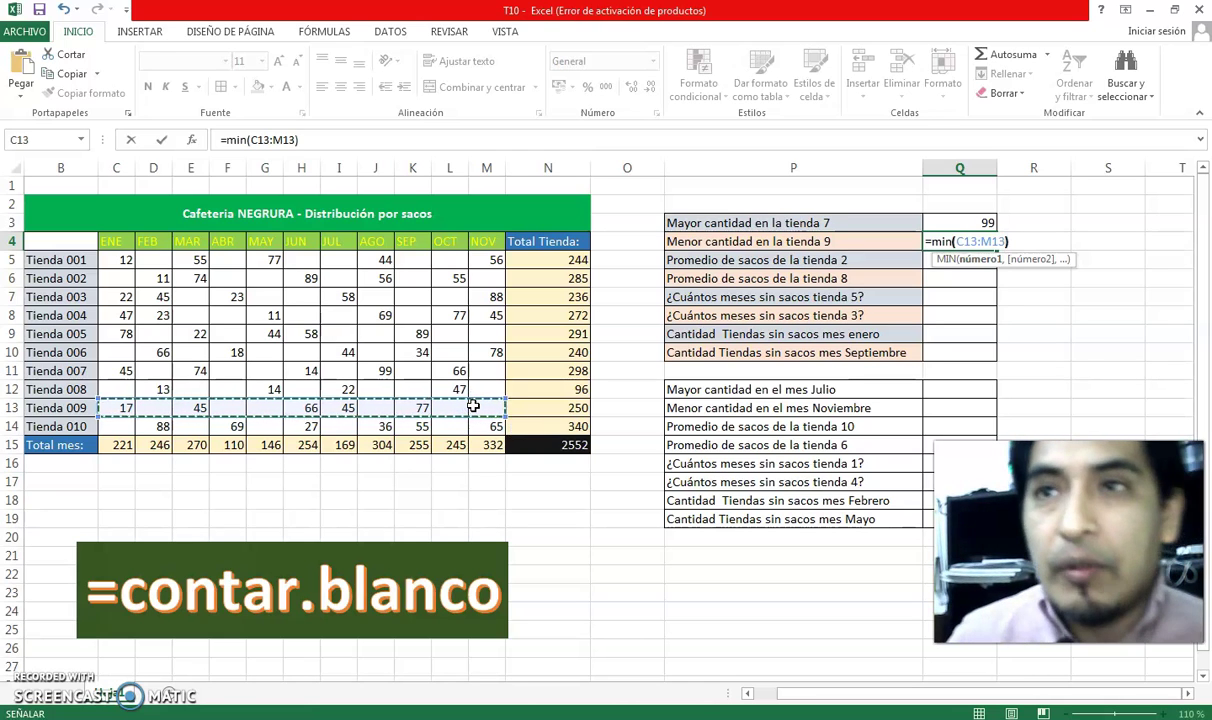
key("Return")
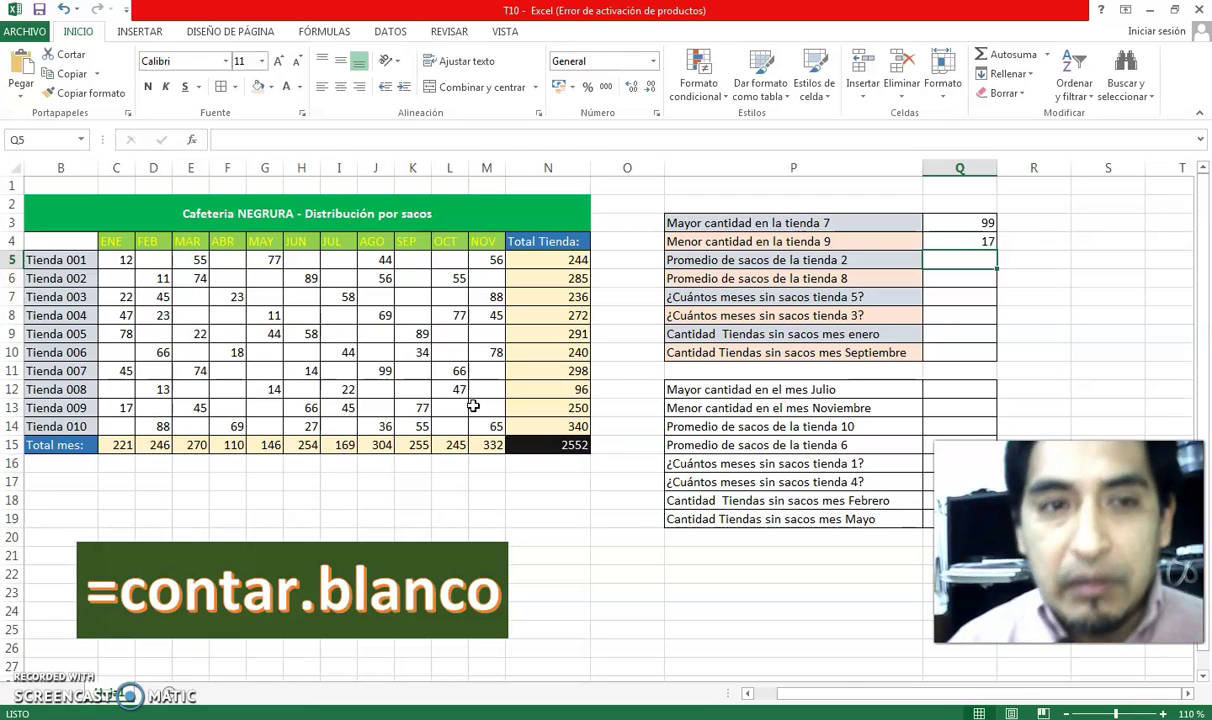
Step: Calculate the average sacks of tienda 2 in Q5 with the formula =PROMEDIO(C6:M6)
type("=")
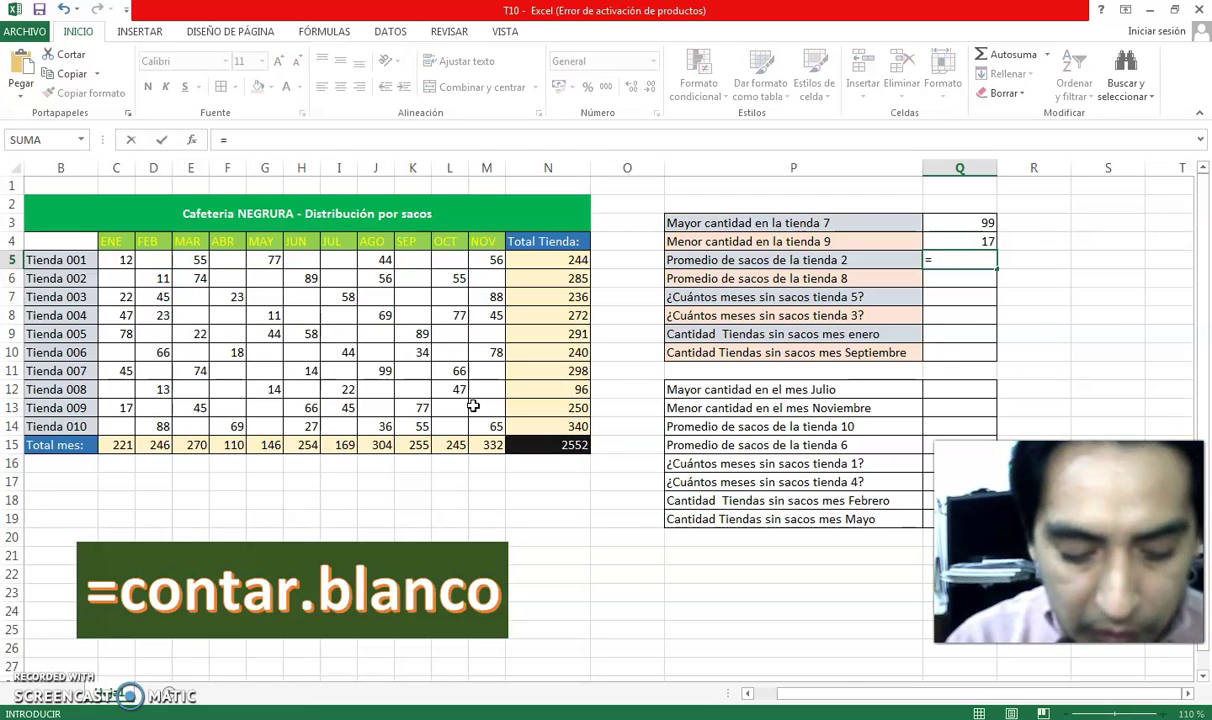
type("promedio")
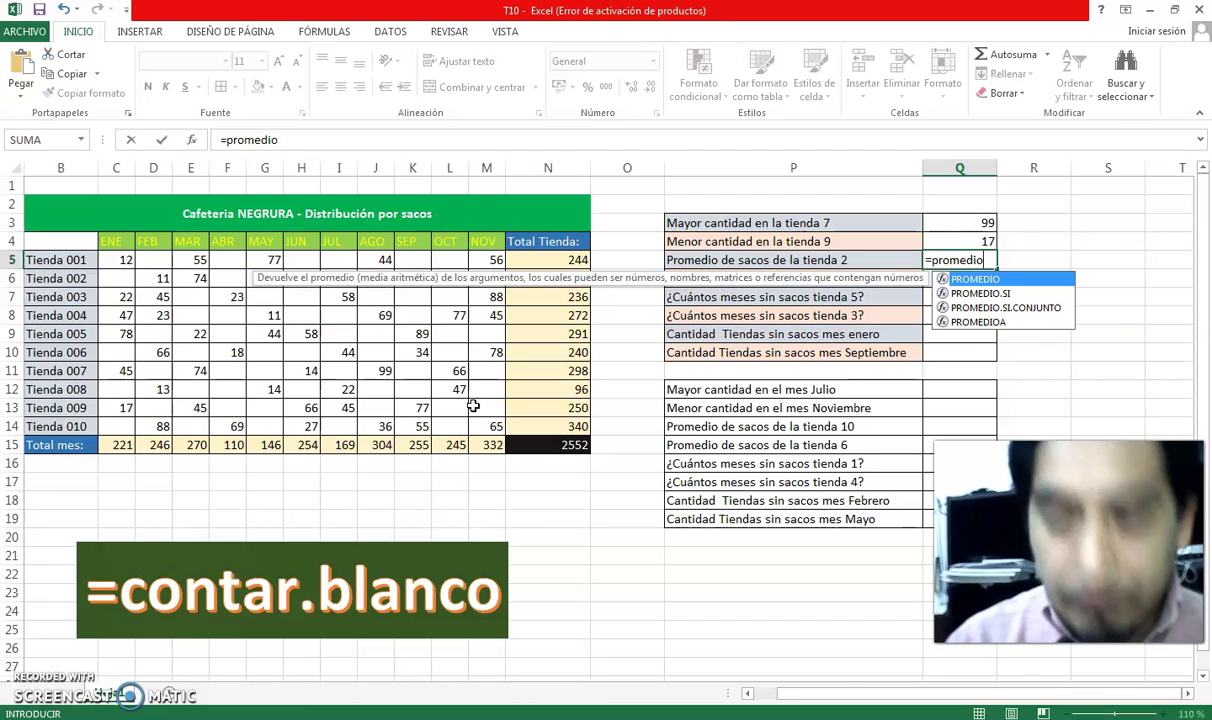
type("(")
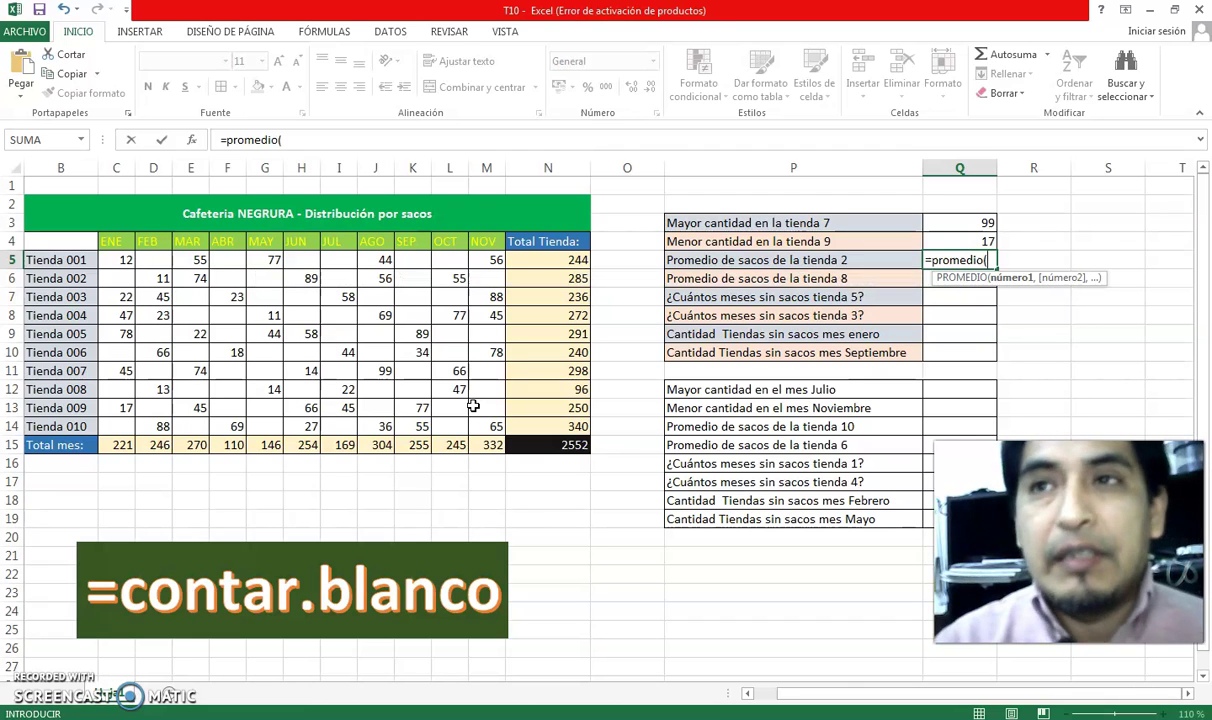
left_click_drag(115, 279, 478, 283)
type(")")
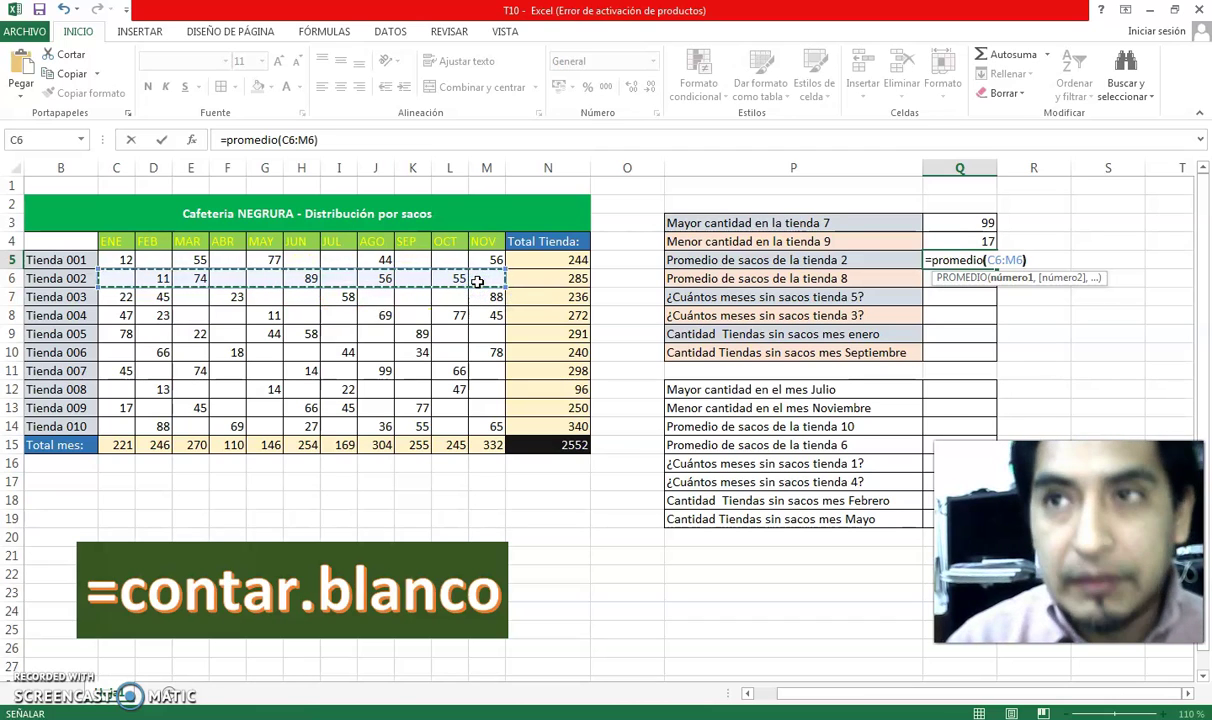
key("Return")
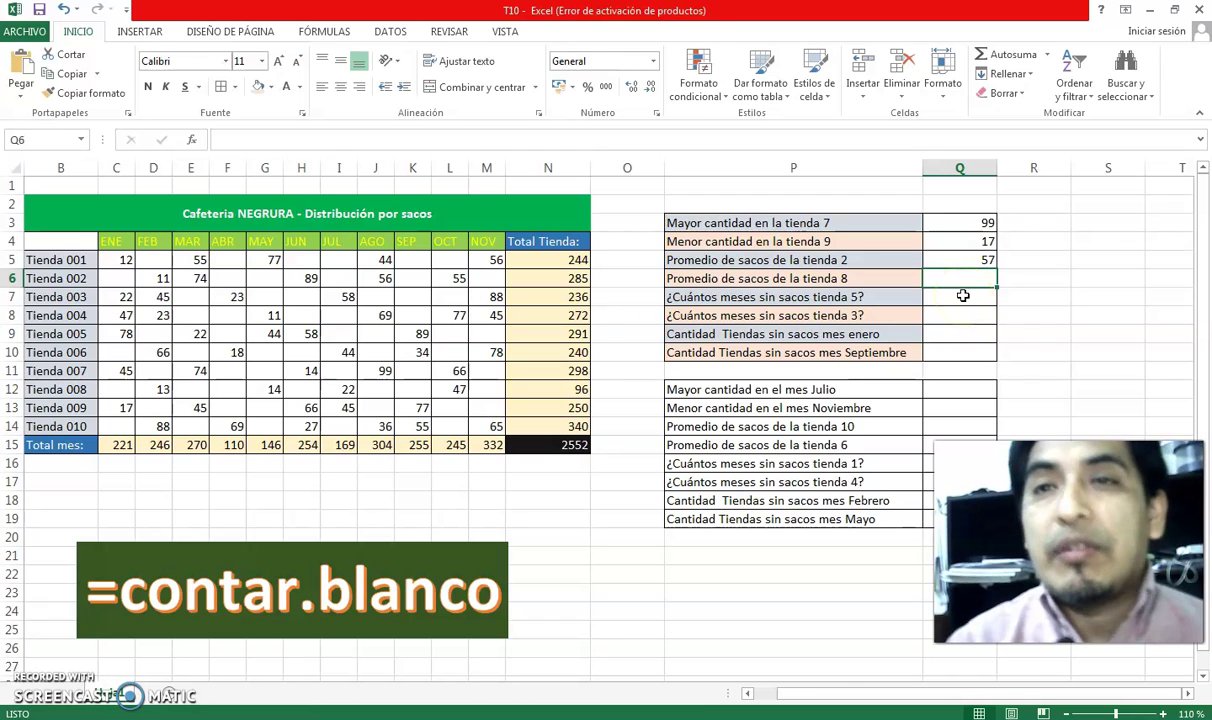
Step: Calculate the average sacks of tienda 8 in Q6 with the formula =PROMEDIO(C12:M12)
type("=p")
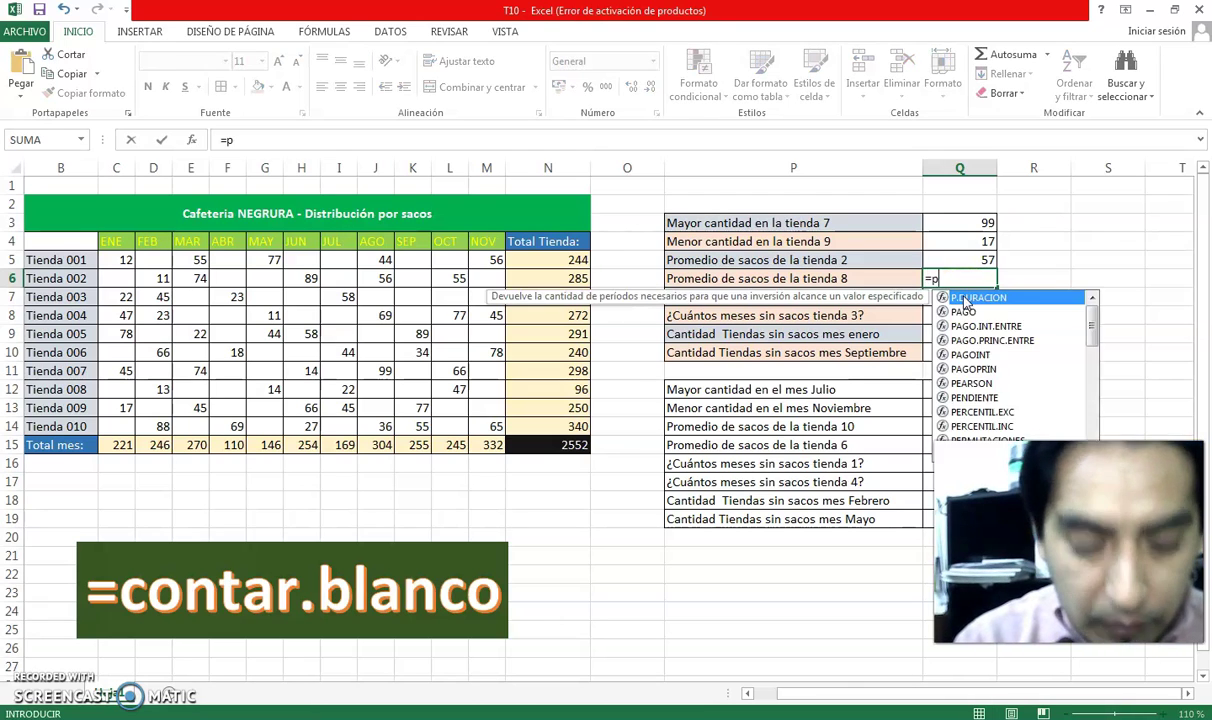
type("romedio(")
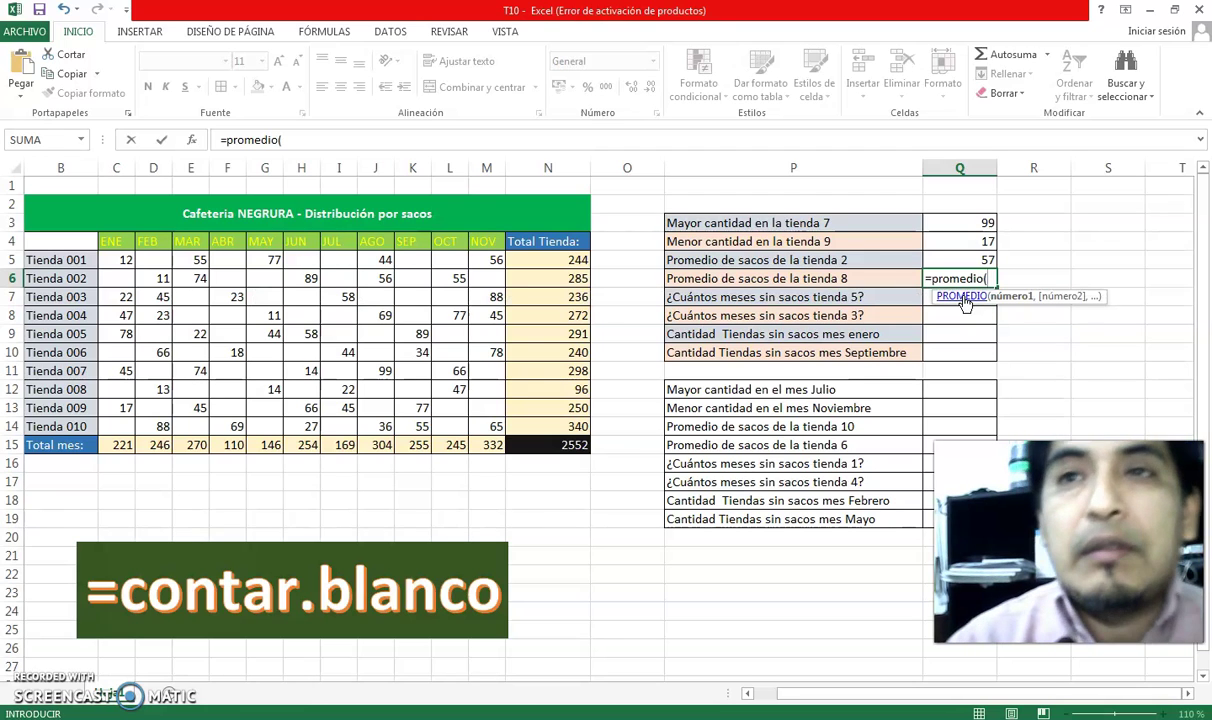
left_click_drag(116, 388, 478, 390)
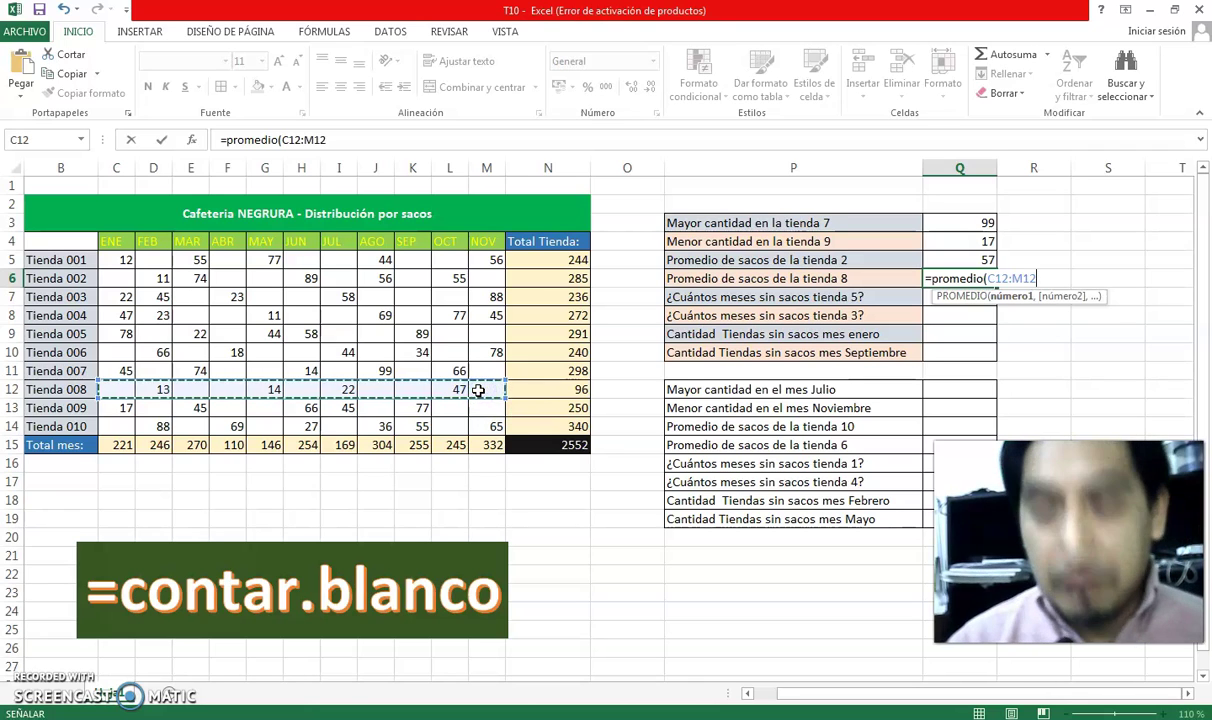
type(")")
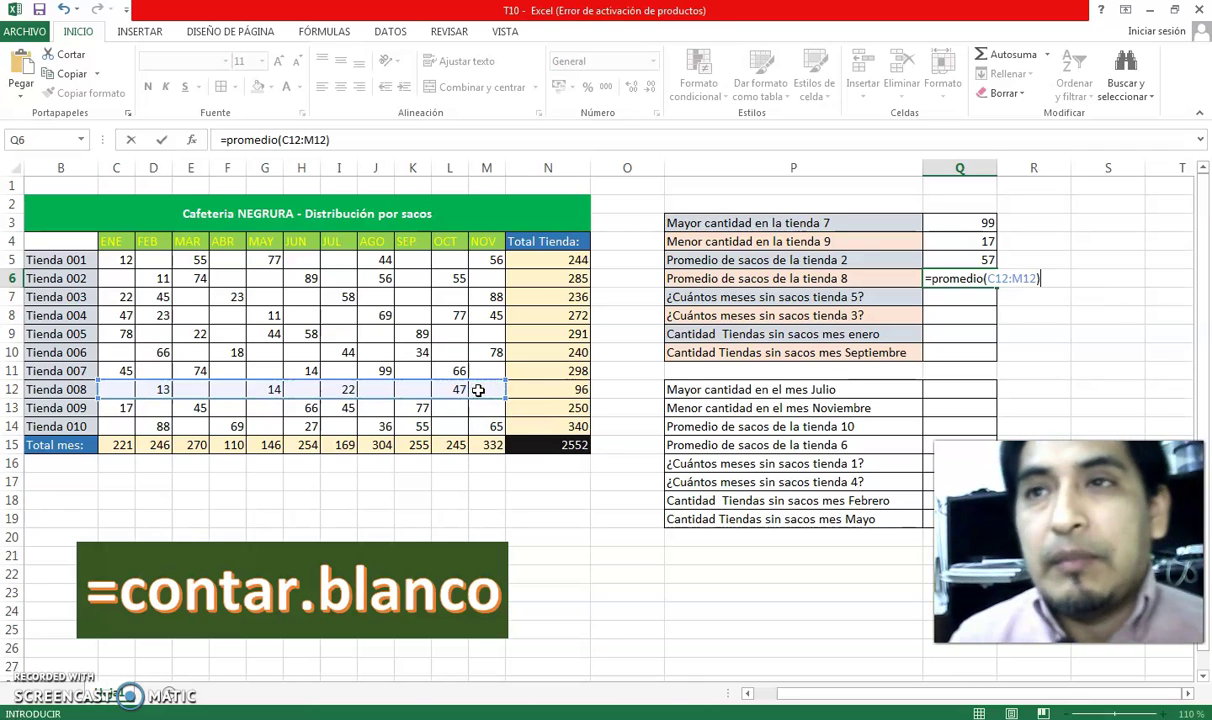
key("Return")
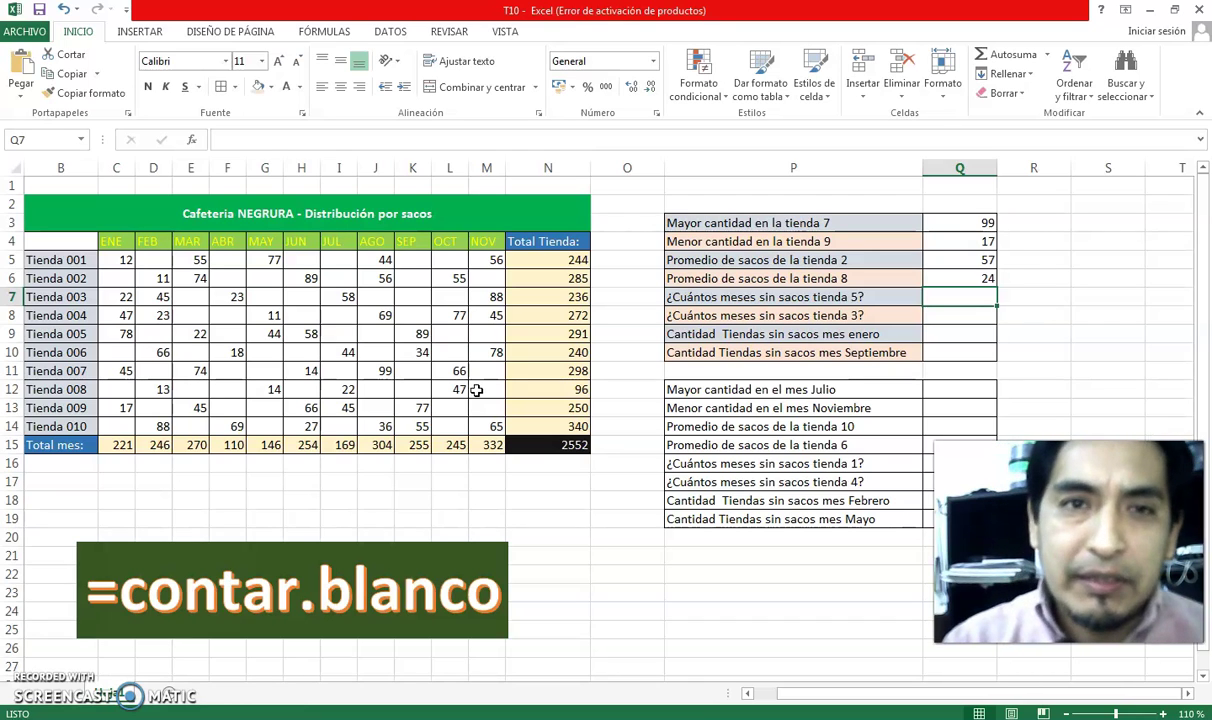
Step: Move the green "=contar.blanco" banner slightly up and count the months without sacks of tienda 5 in Q7 with =CONTAR.BLANCO(C9:M9)
mouse_move(262, 543)
left_mouse_down()
mouse_move(266, 505)
mouse_move(268, 520)
left_mouse_up()
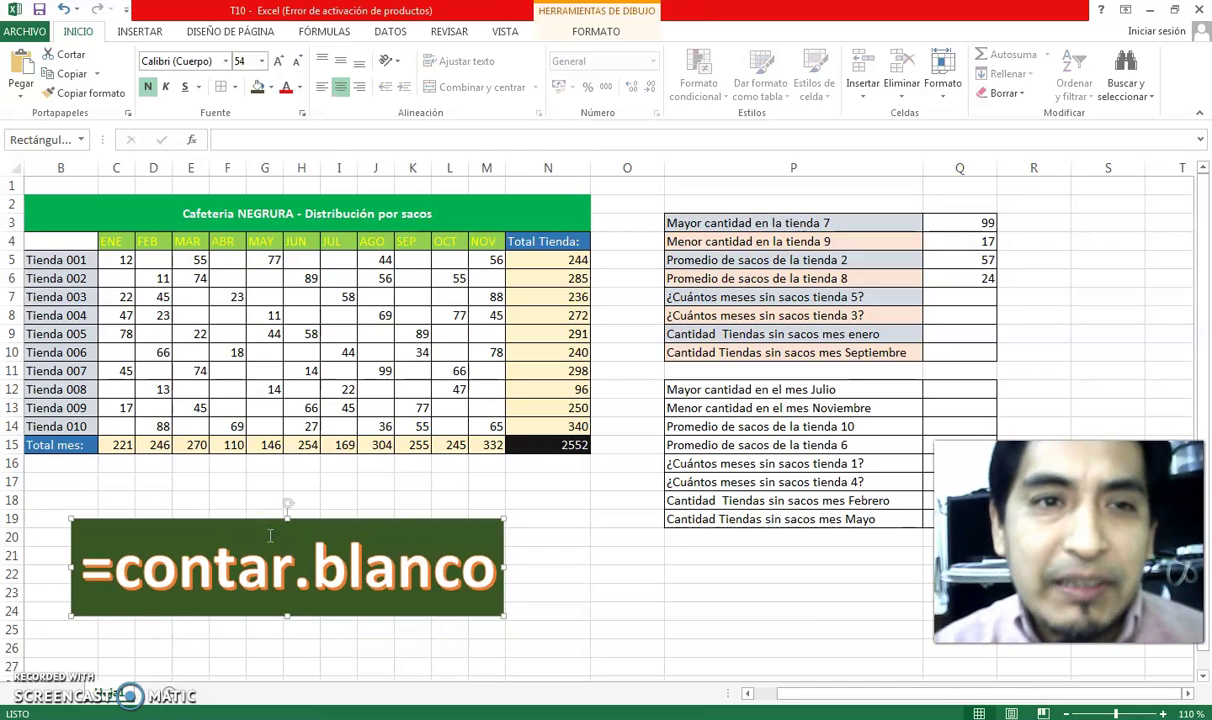
left_click(958, 300)
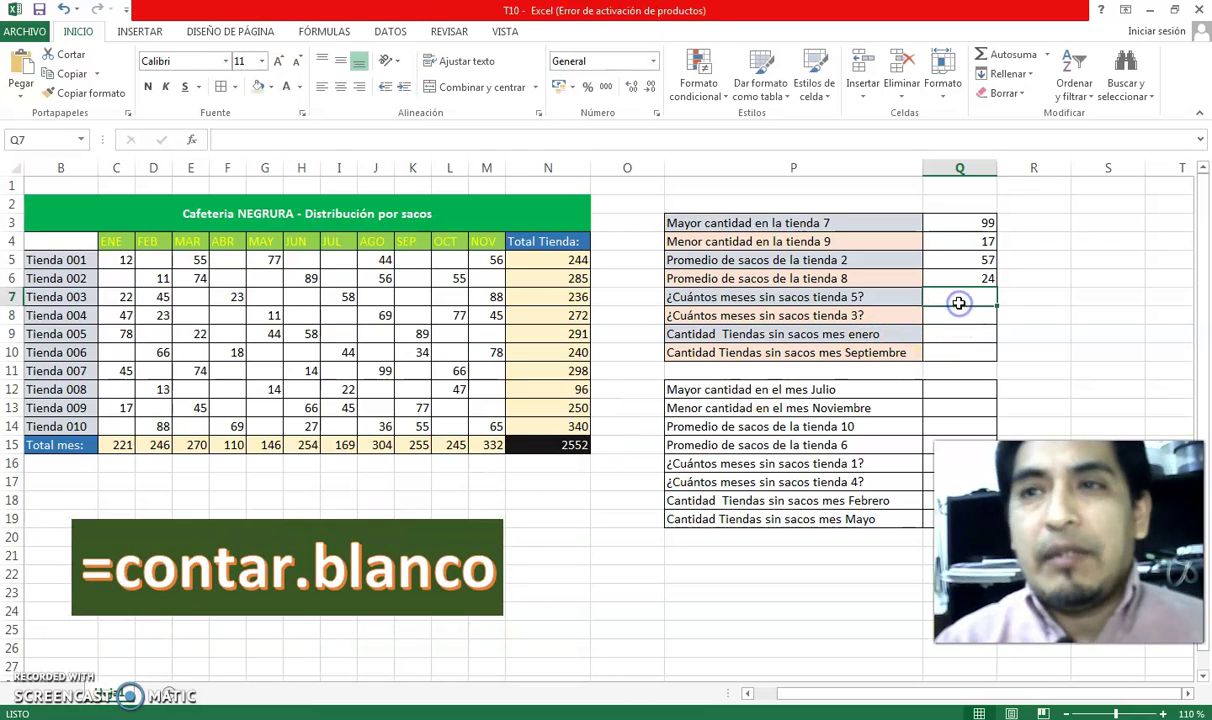
type("=")
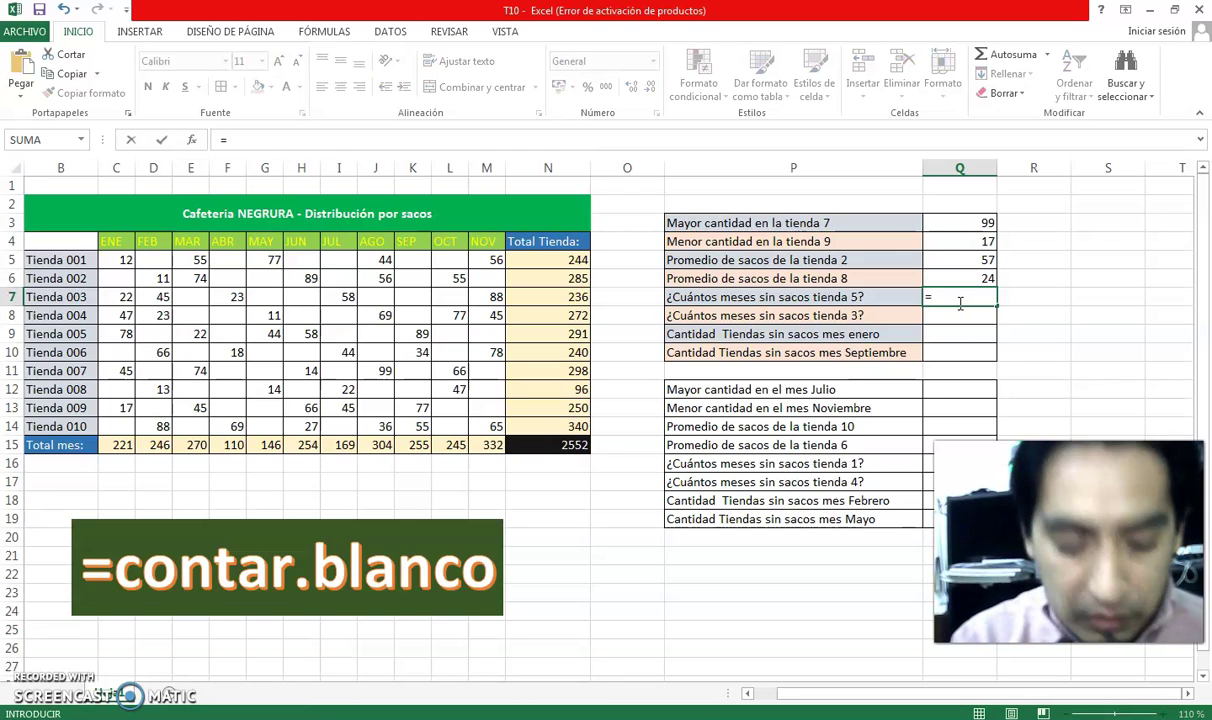
type("contar")
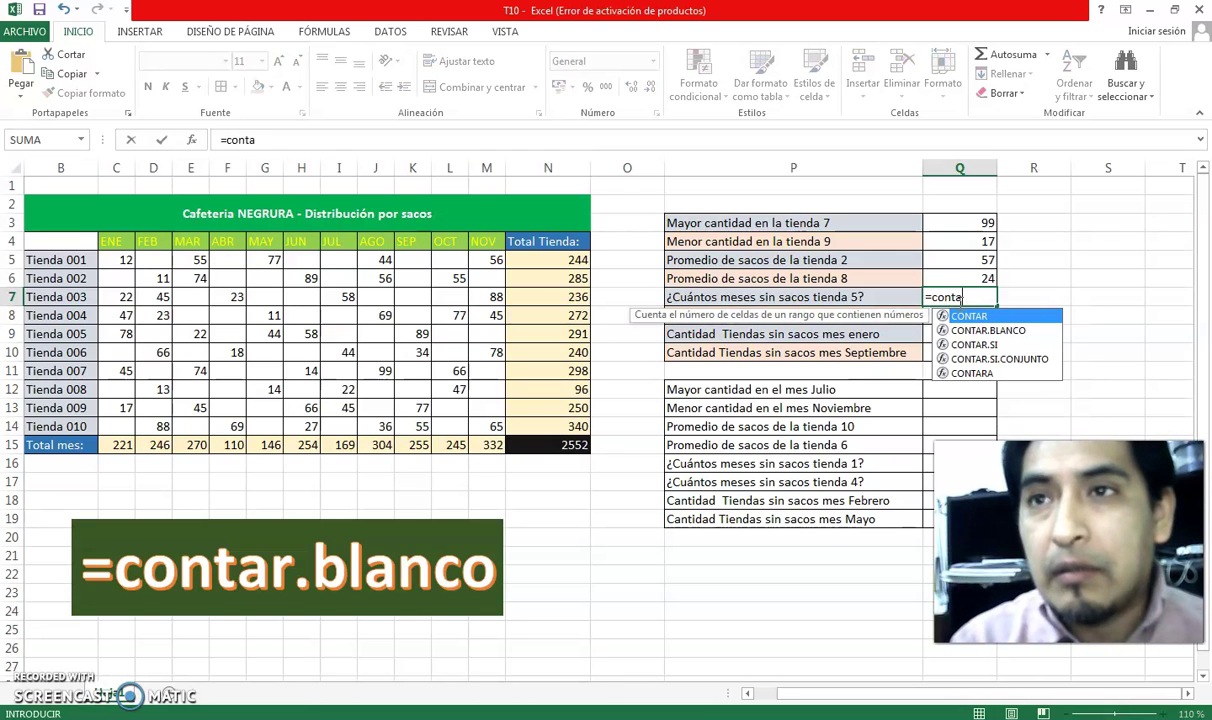
double_click(1001, 331)
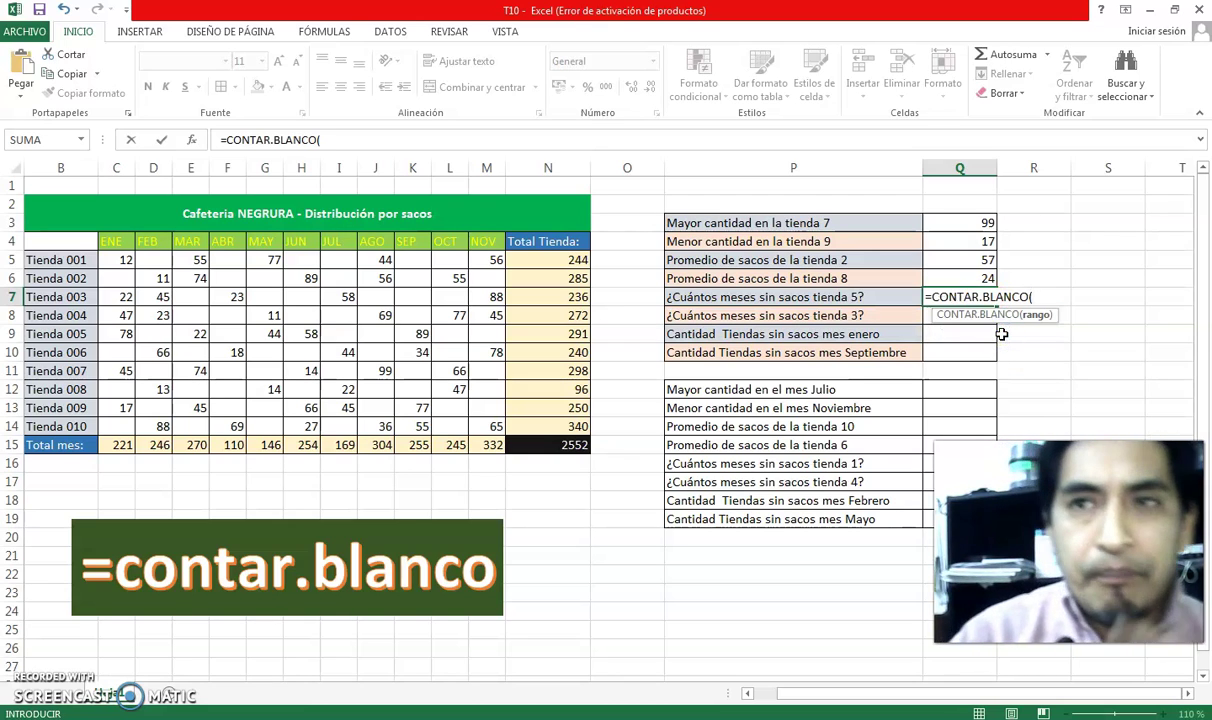
left_click_drag(117, 334, 474, 332)
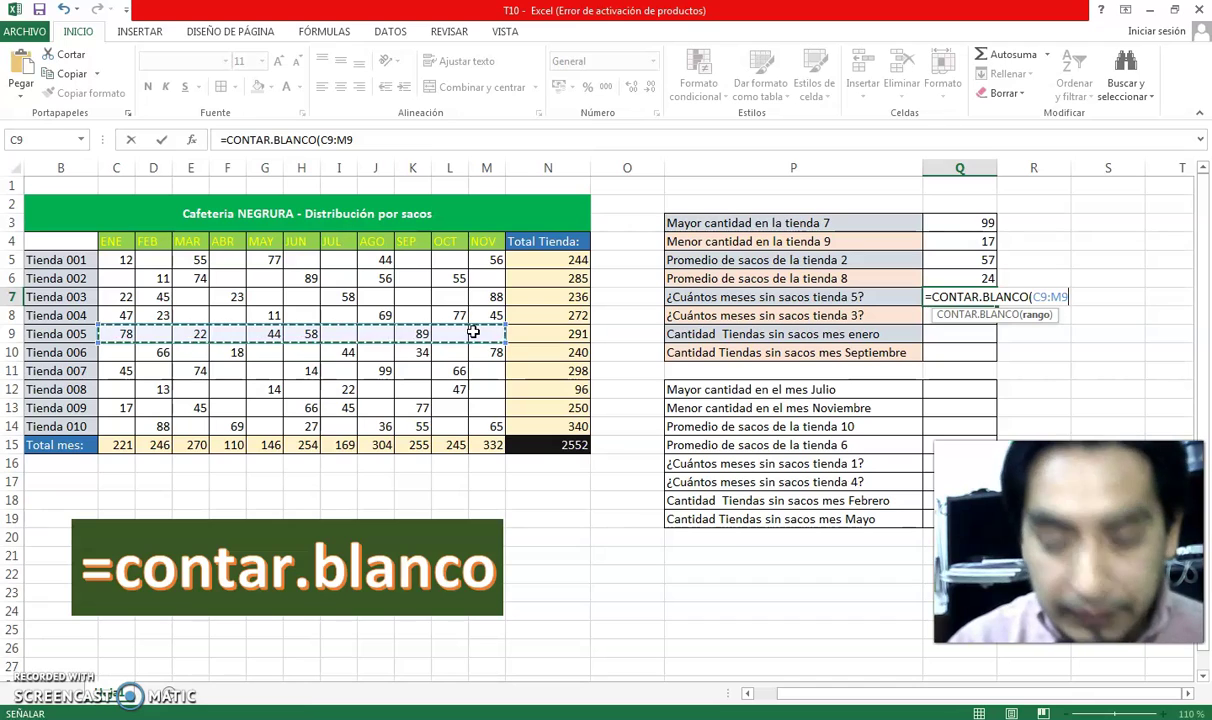
key("Return")
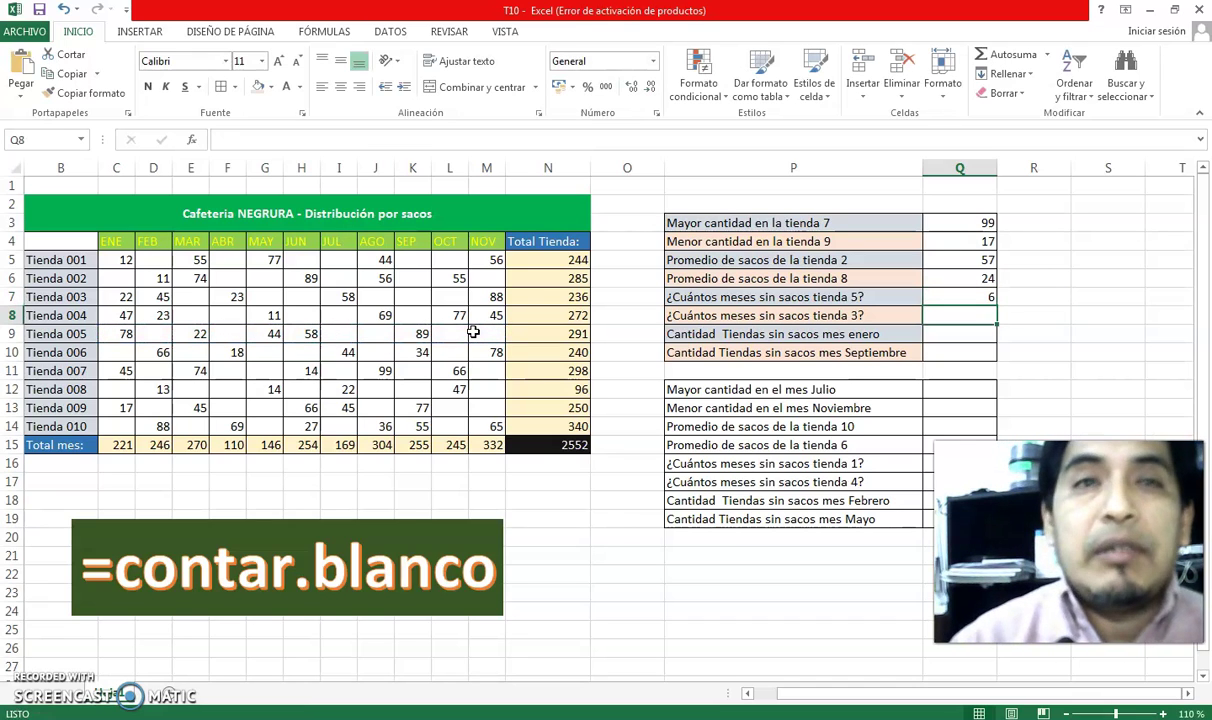
left_click_drag(150, 334, 231, 336)
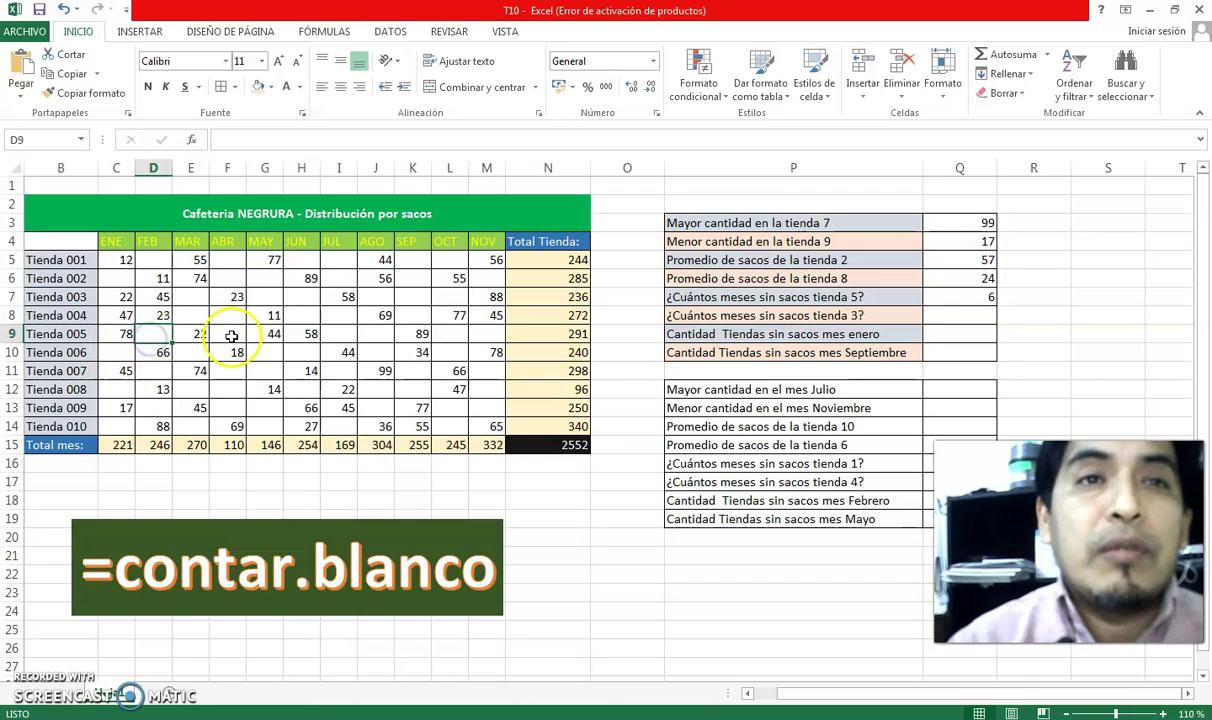
left_click(346, 336)
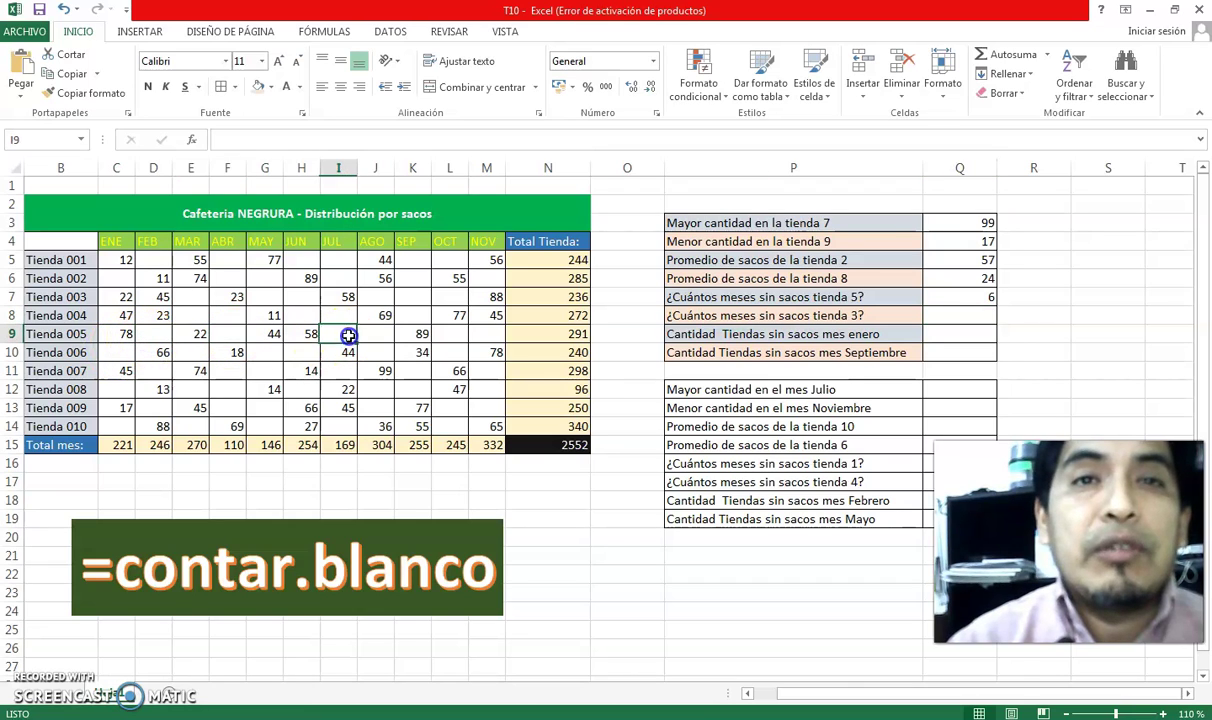
left_click(481, 336)
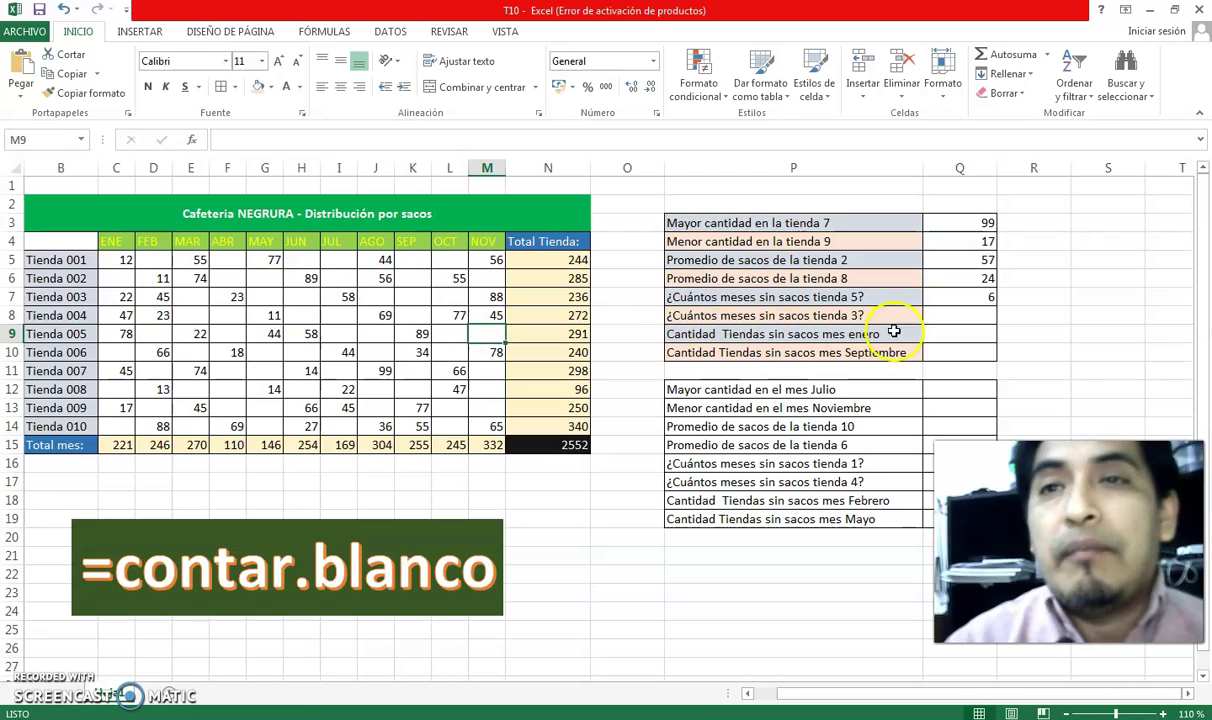
Step: Count the months without sacks of tienda 3 in Q8 with the formula =CONTAR.BLANCO(C7:M7)
left_click(938, 315)
type("=conta")
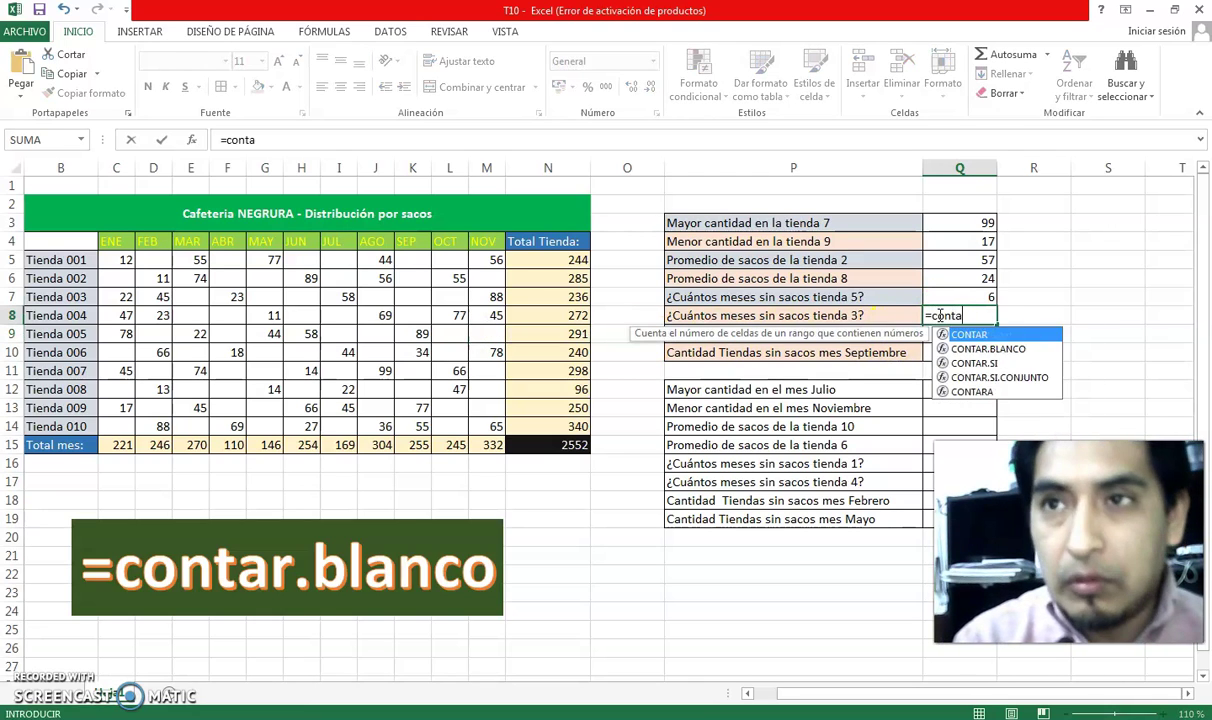
type("r")
left_click(990, 348)
double_click(990, 348)
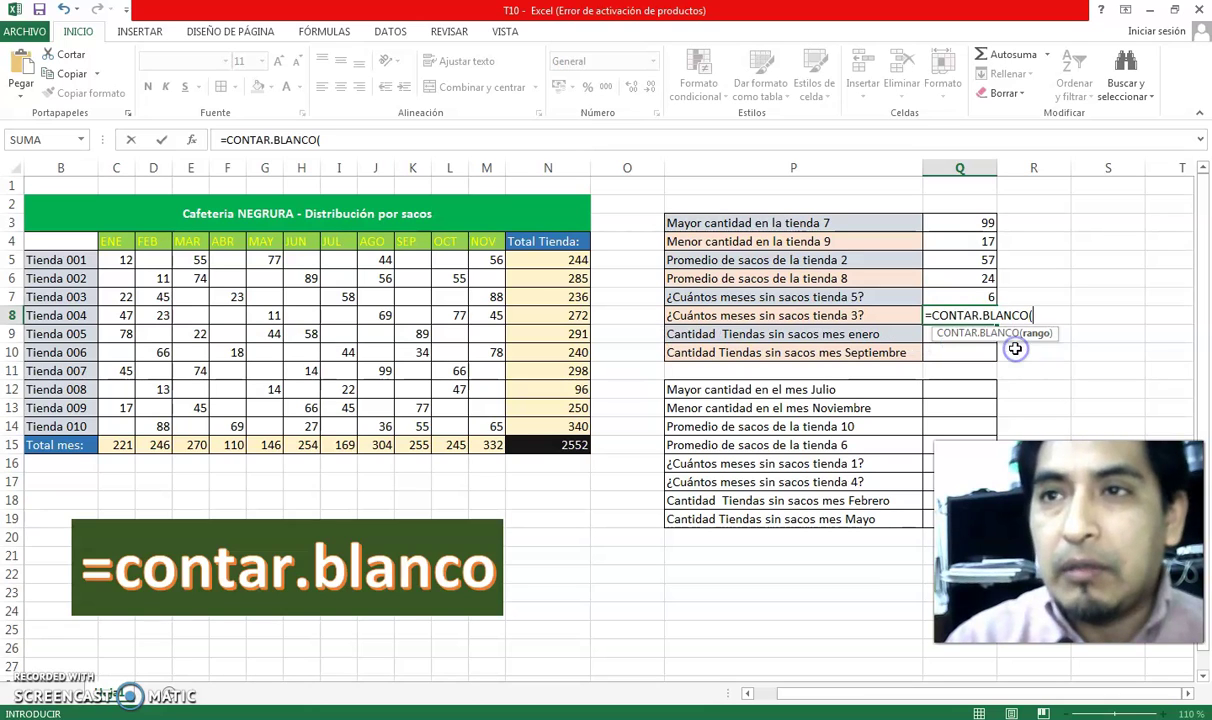
left_click_drag(115, 297, 486, 298)
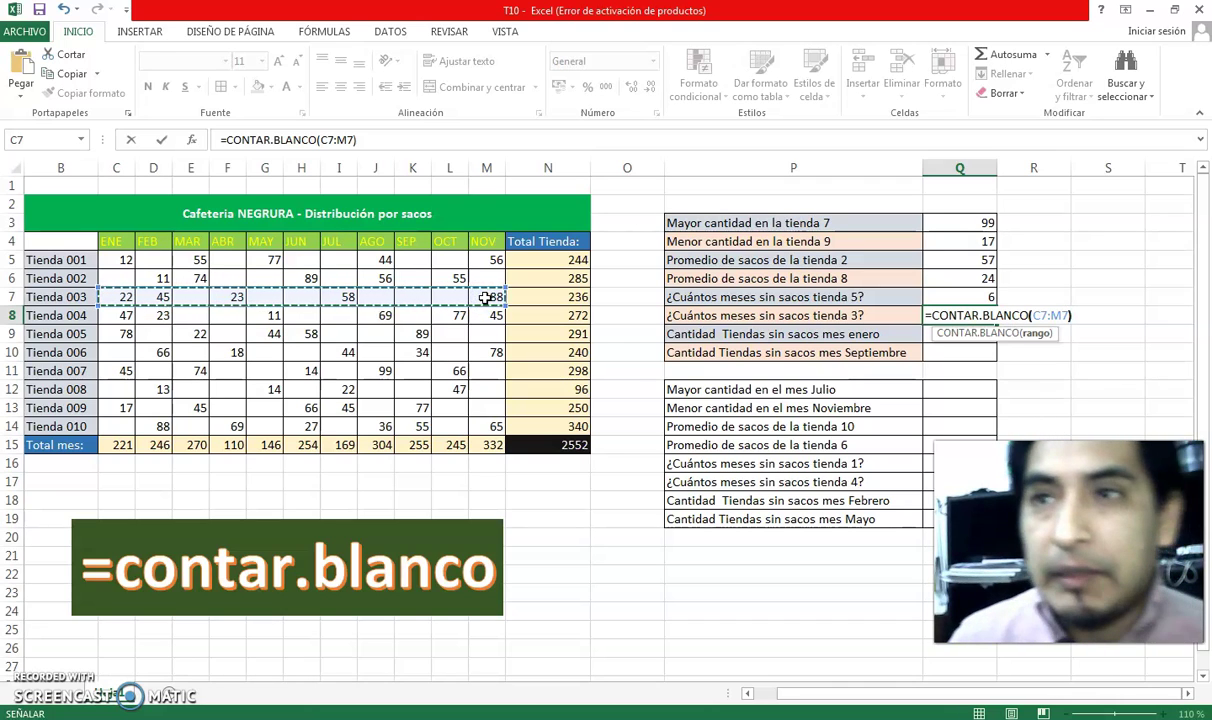
key("Return")
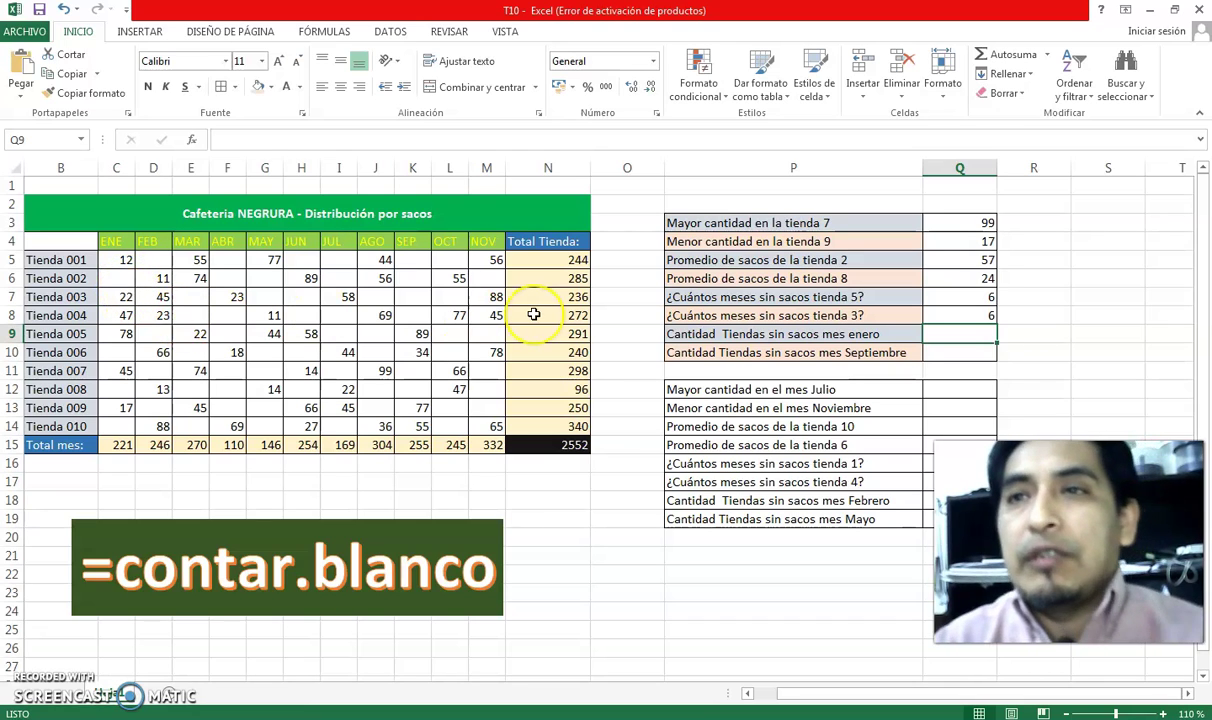
Step: Count the tiendas without sacks in enero in Q9 with the formula =CONTAR.BLANCO(C5:C14)
type("=")
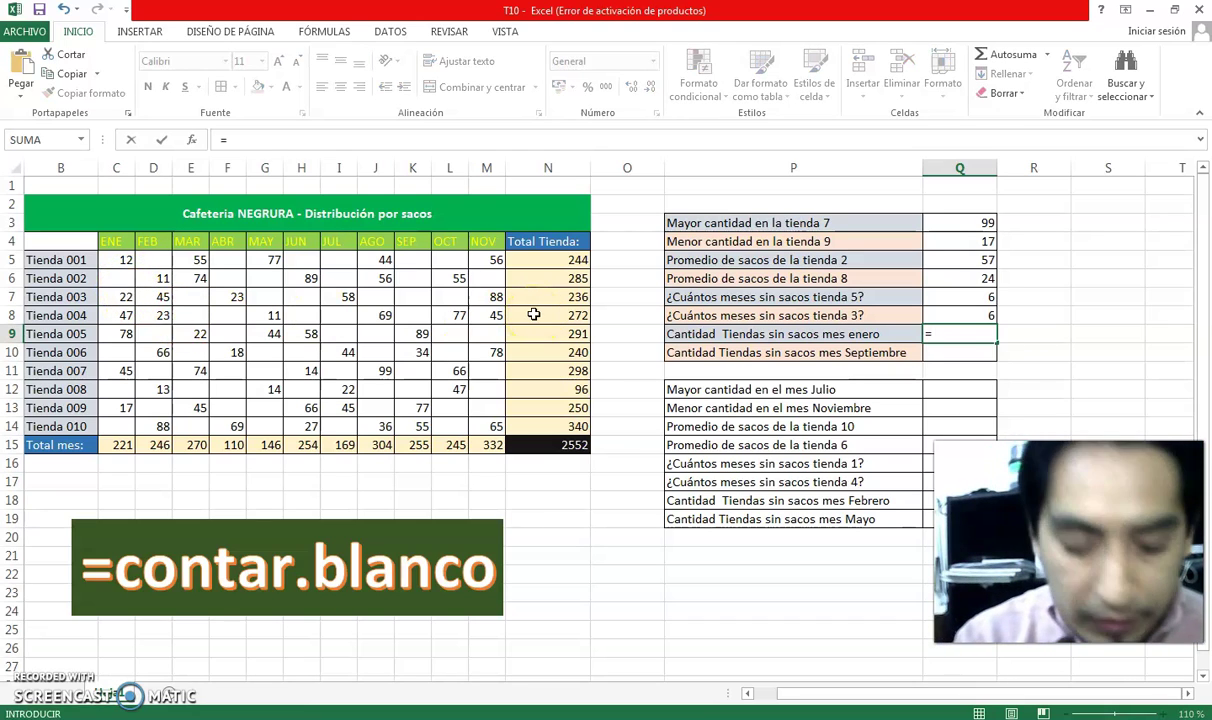
type("con")
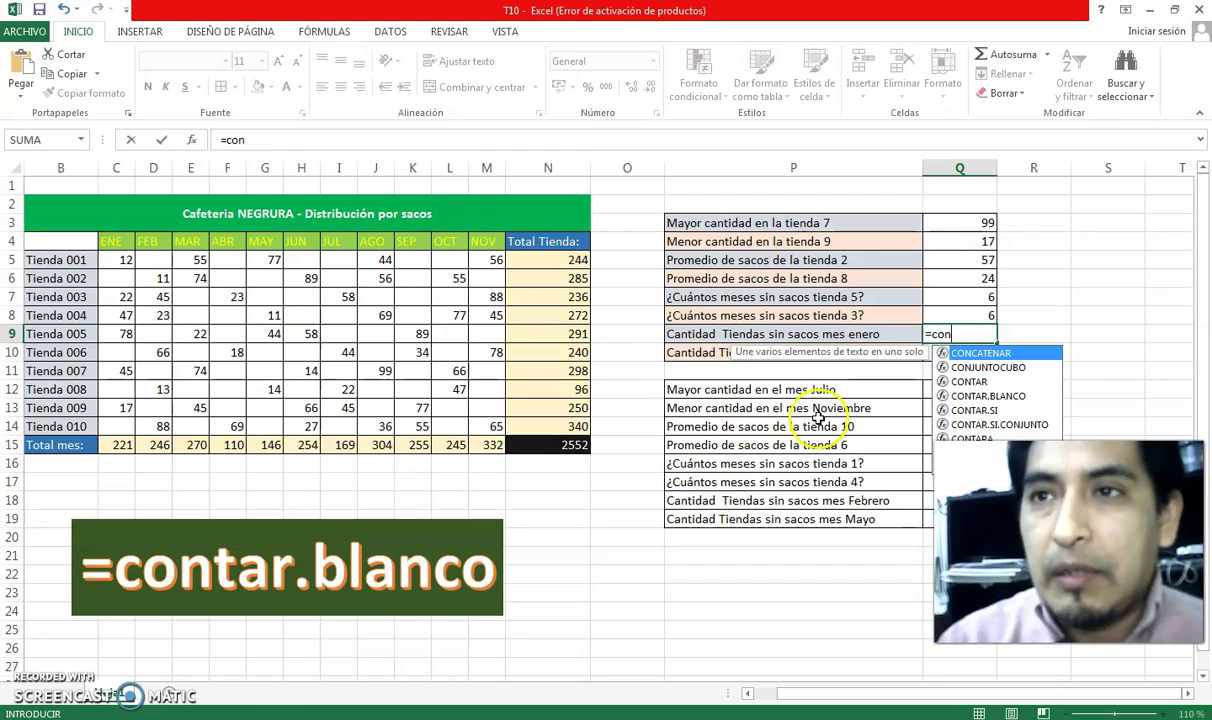
double_click(975, 396)
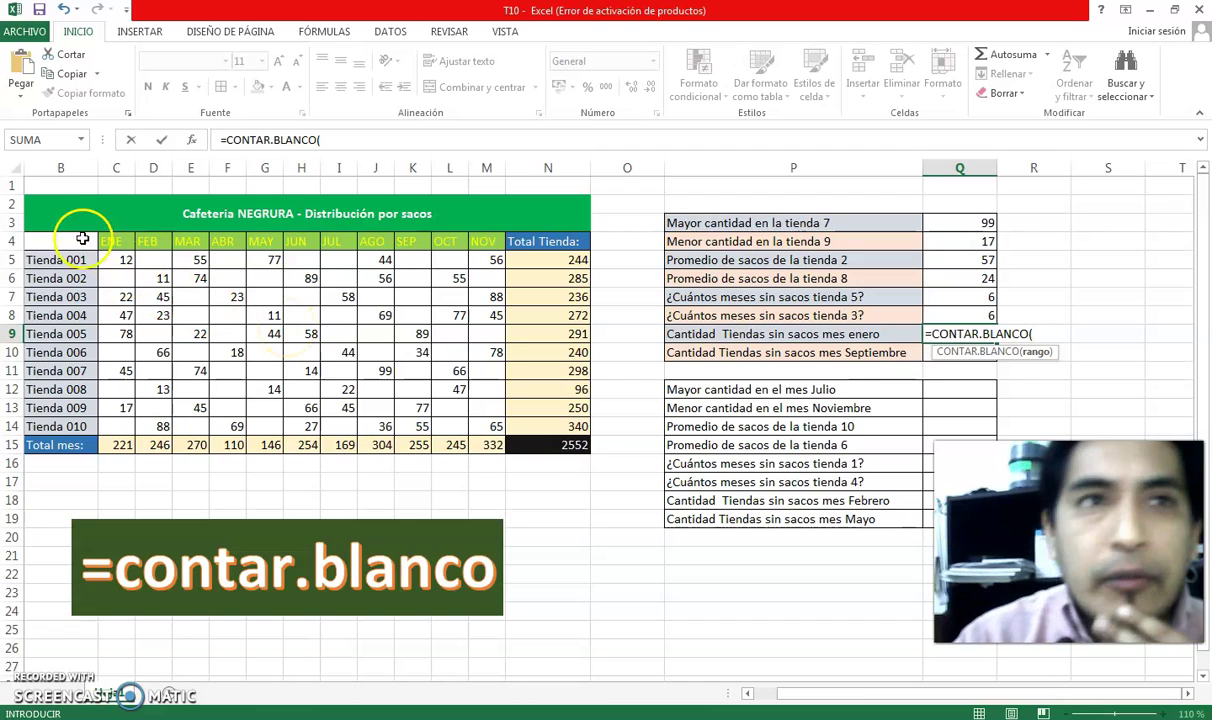
left_click_drag(119, 259, 122, 424)
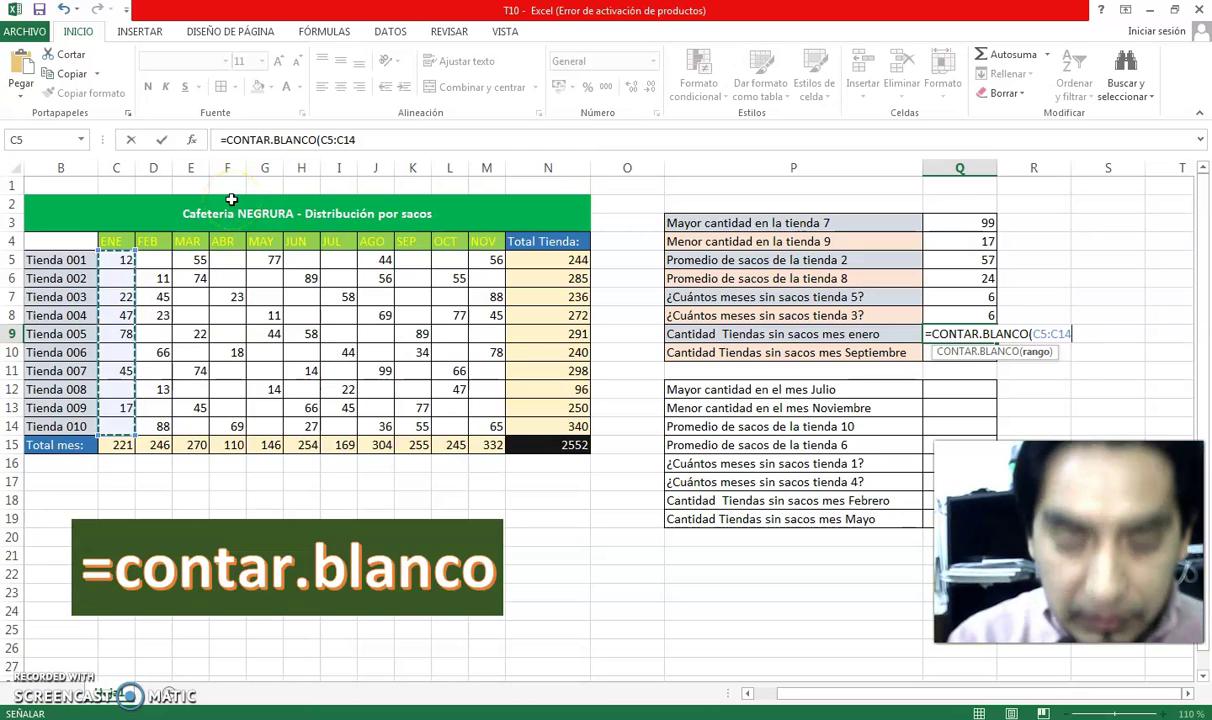
key("Return")
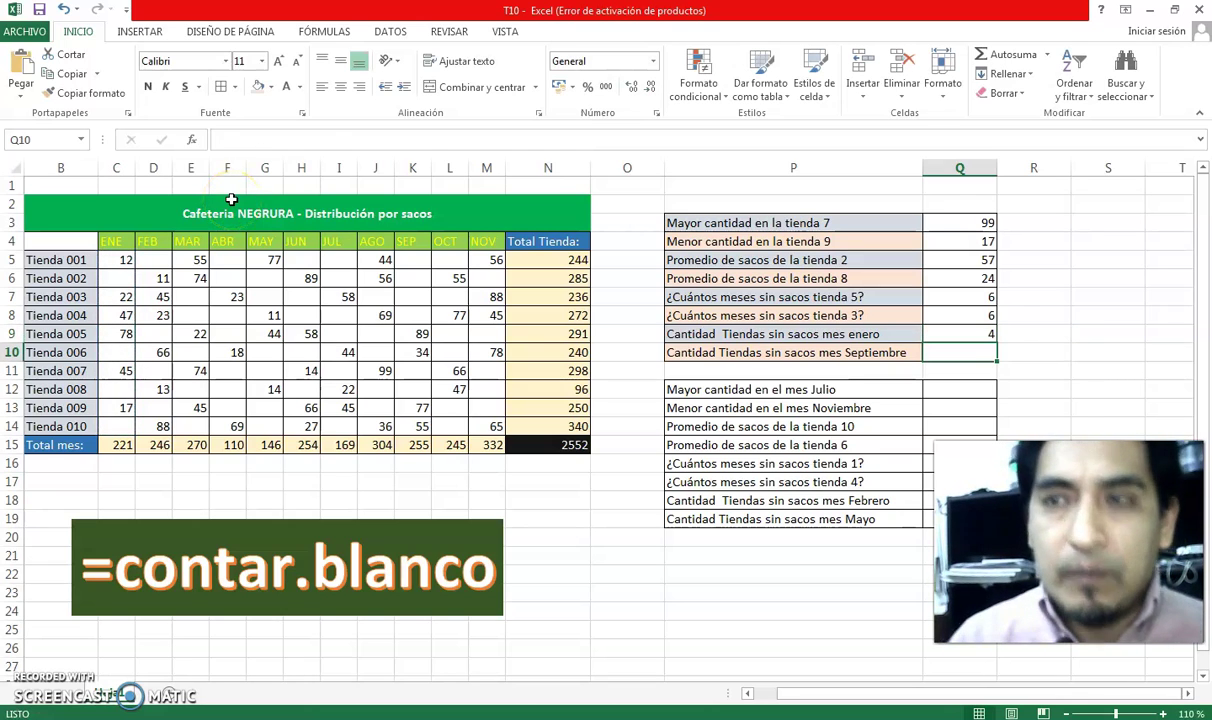
Step: Count the tiendas without sacks in Septiembre in Q10 with the formula =CONTAR.BLANCO(K5:K14)
type("=con")
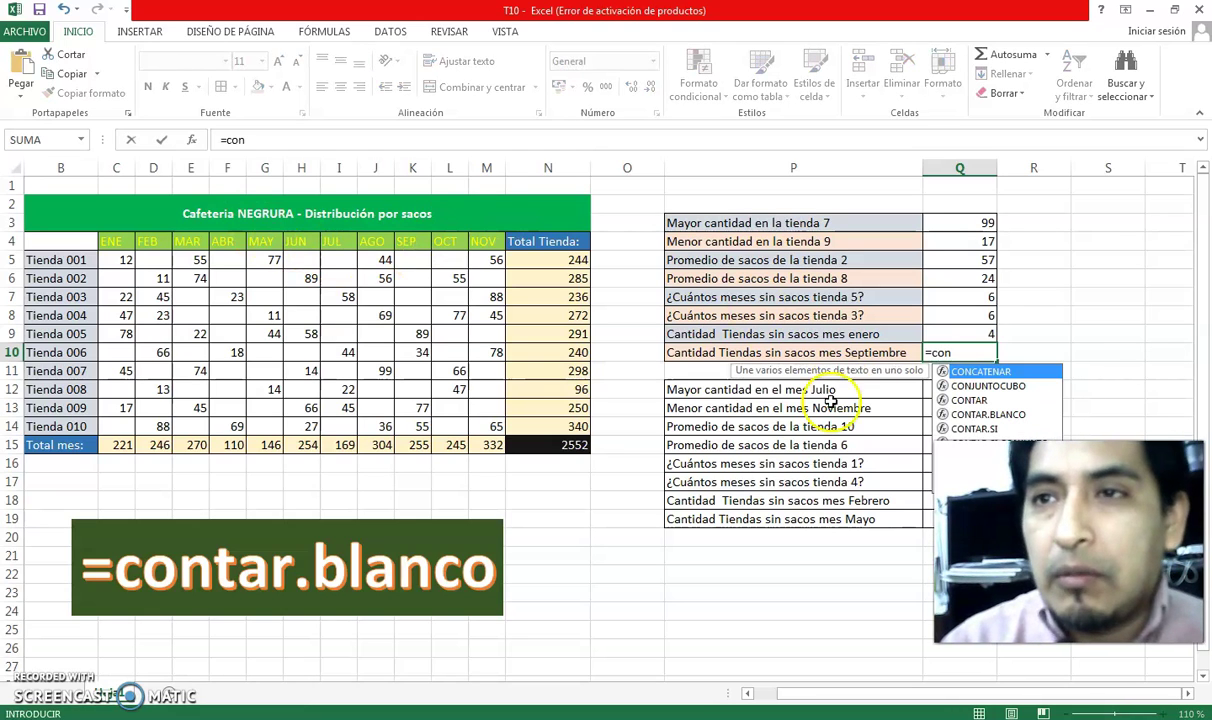
double_click(1016, 414)
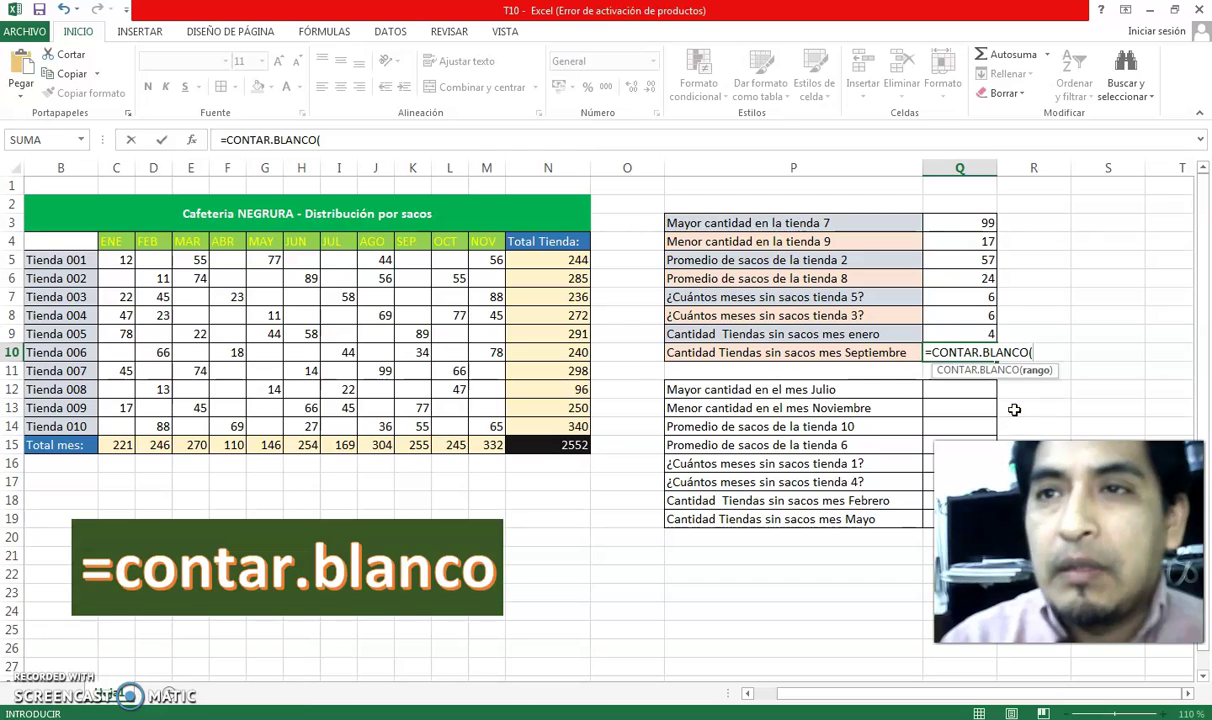
left_click_drag(416, 258, 421, 430)
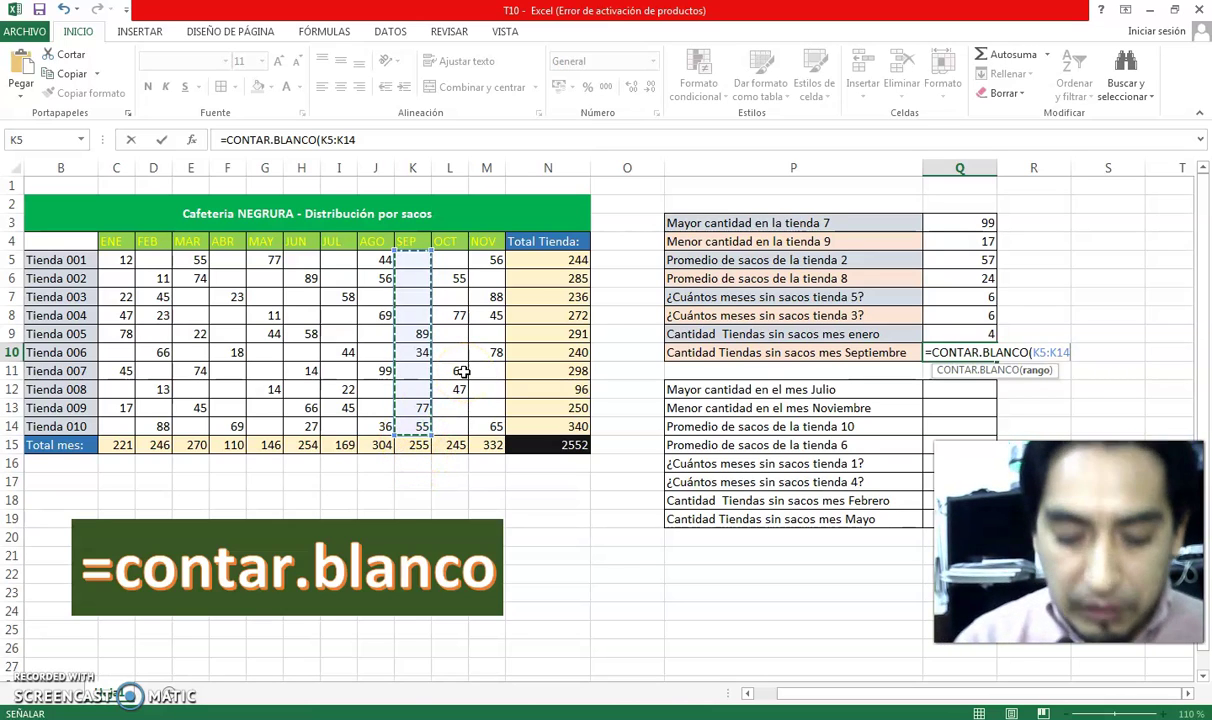
type(")")
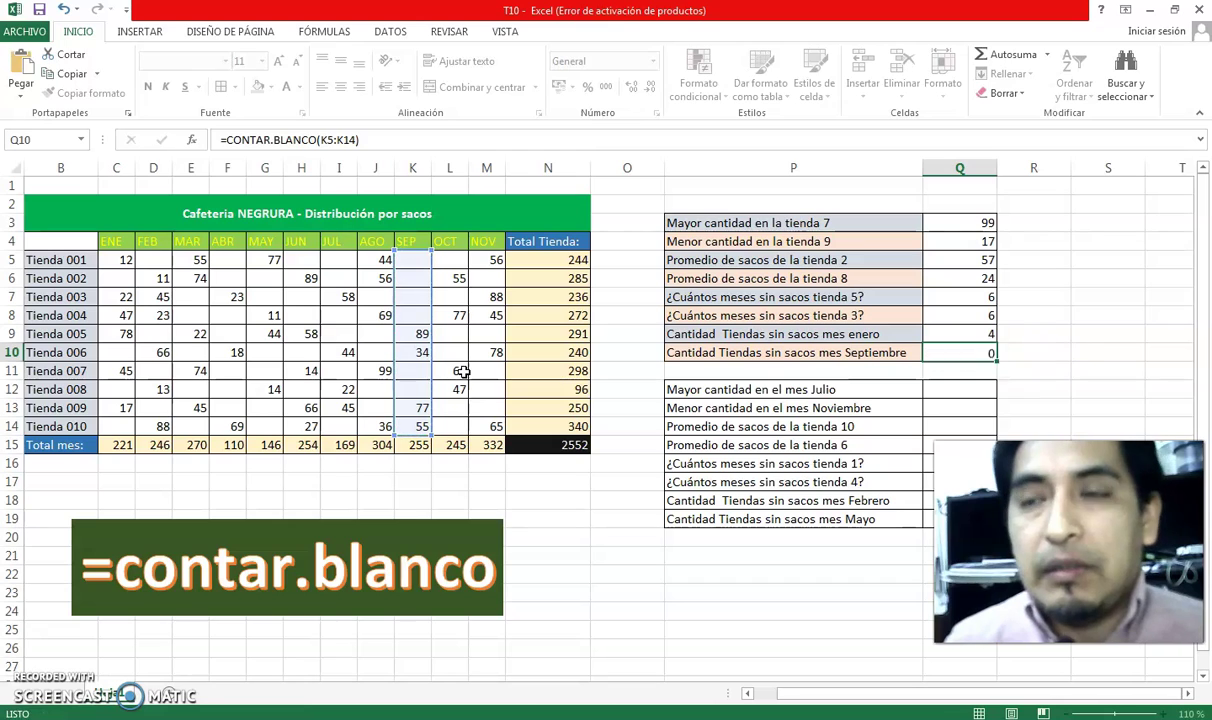
key("Return")
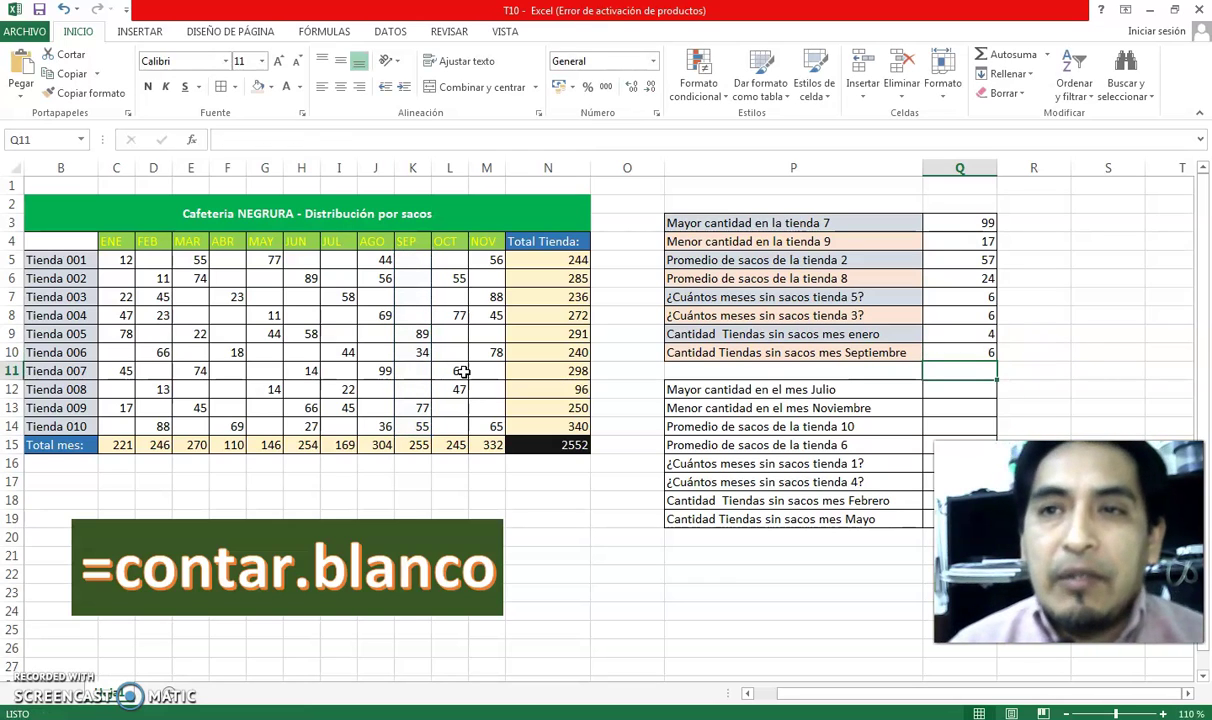